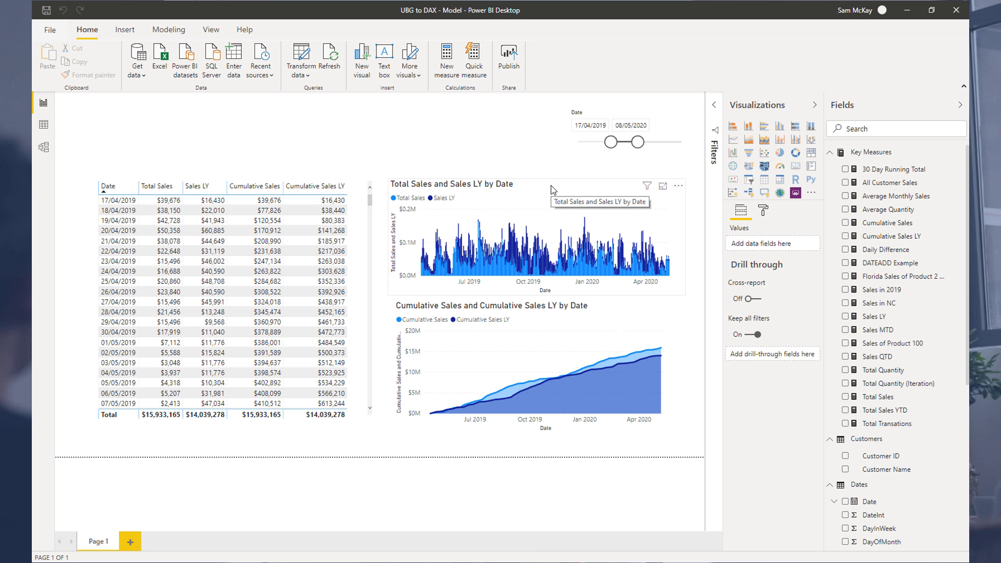
# Delete the sales and cumulative sales charts, and reposition the remaining table higher on the report page
pyautogui.click(553, 190)
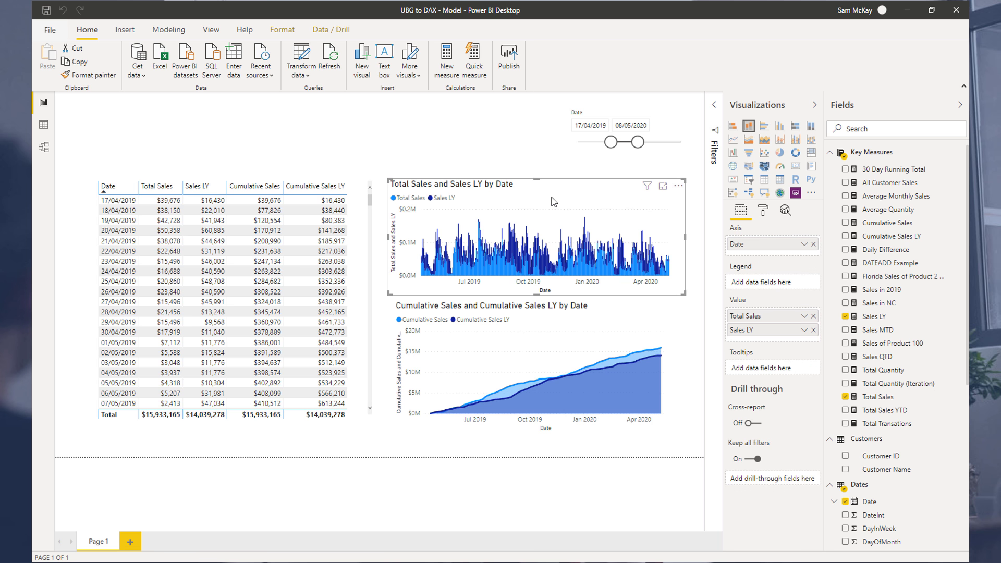
pyautogui.press('Delete')
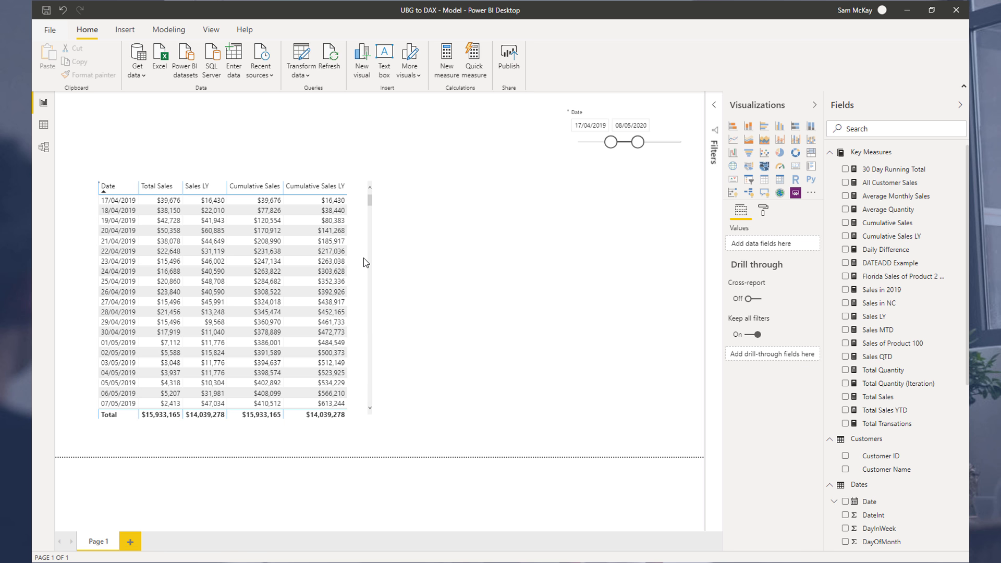
pyautogui.moveTo(360, 204); pyautogui.dragTo(379, 162)
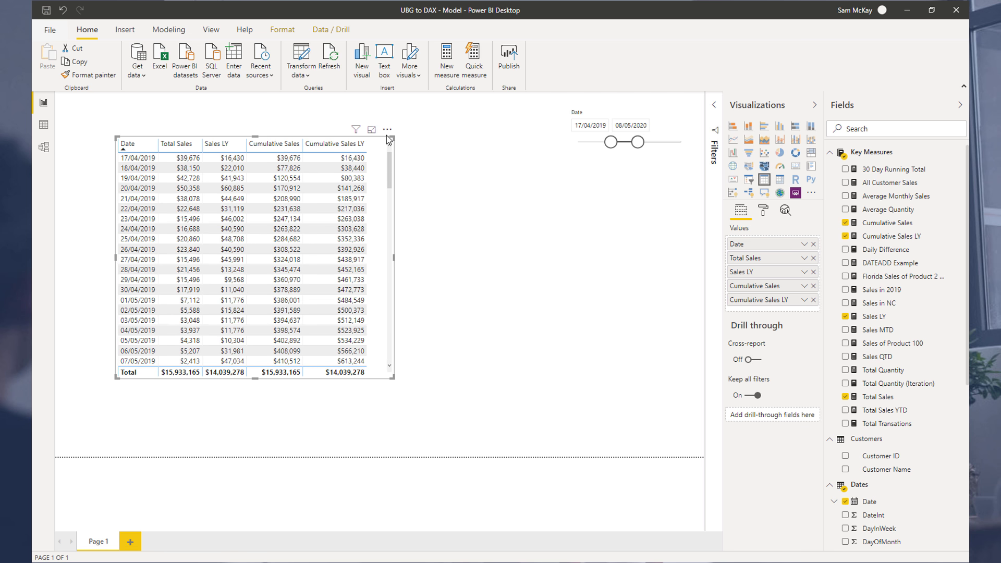
pyautogui.click(414, 174)
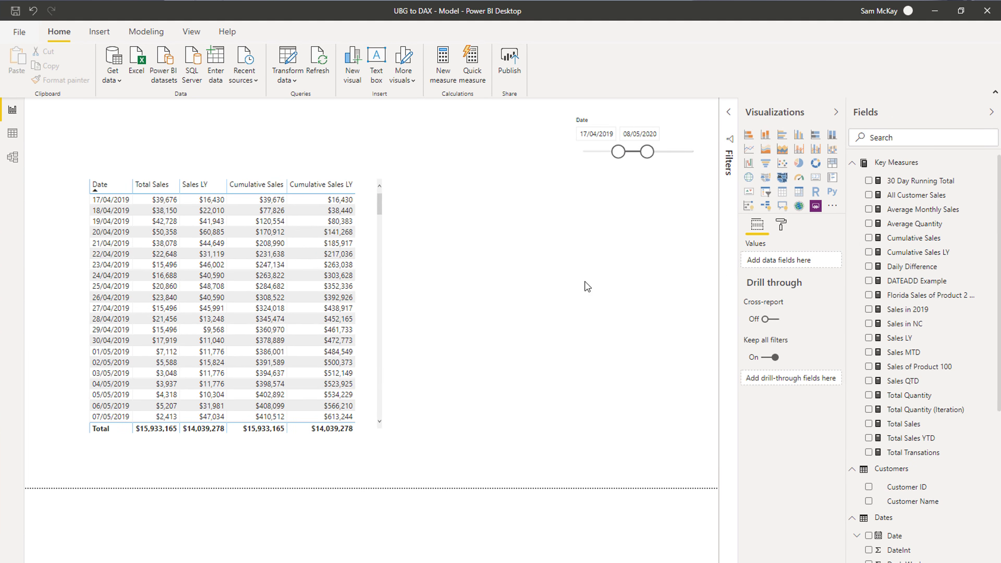
# Remove Cumulative Sales LY, Cumulative Sales and Sales LY from the table, keeping only Date and Total Sales
pyautogui.click(366, 269)
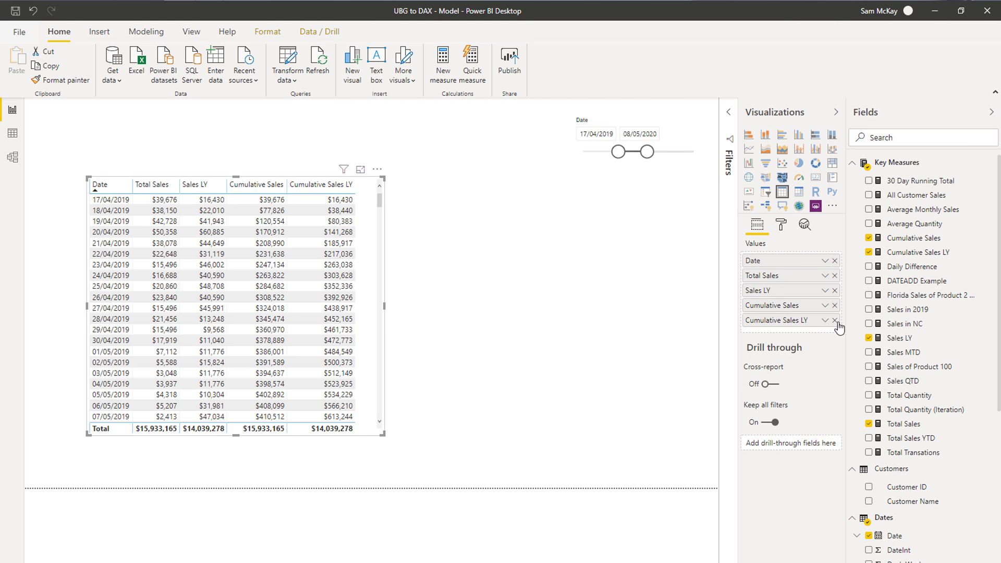
pyautogui.click(834, 320)
pyautogui.click(834, 305)
pyautogui.click(834, 290)
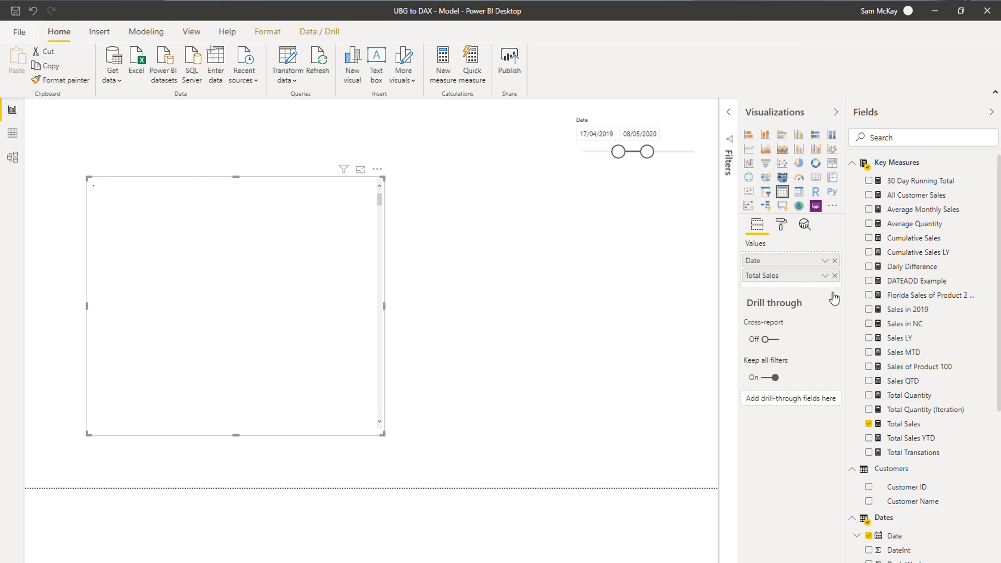
# Create a new measure in Key Measures named Total Costs, beginning its formula with SUMX( Sales, on a second line
pyautogui.click(906, 339)
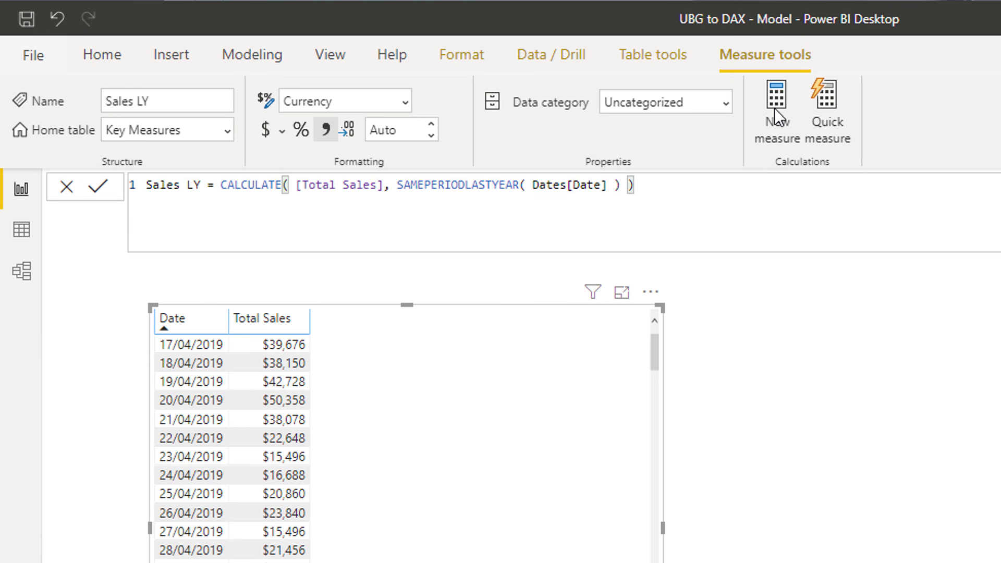
pyautogui.click(450, 66)
pyautogui.write('Tota')
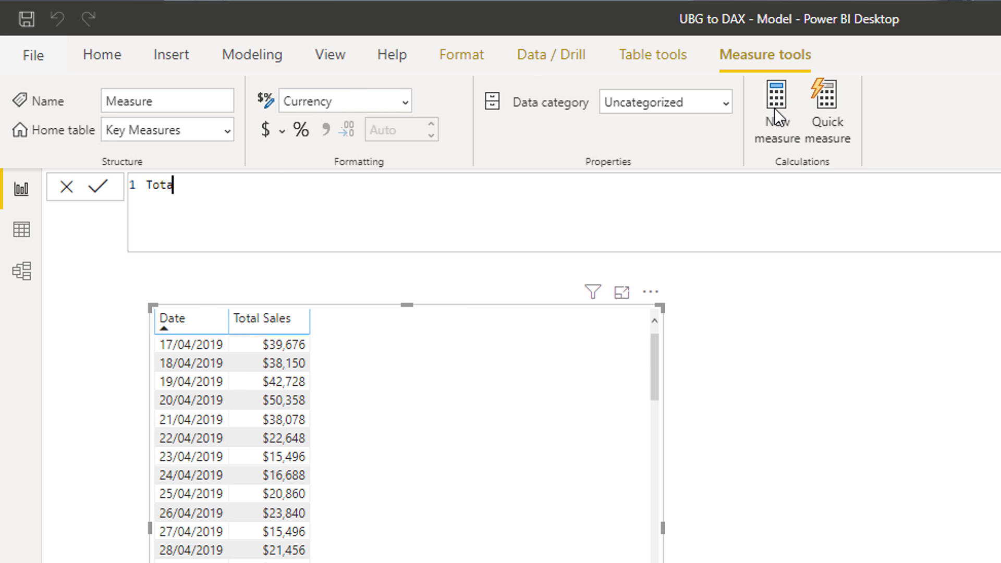
pyautogui.write('l Costs =')
pyautogui.hotkey('shift', 'Return')
pyautogui.write('SUMX( Sales')
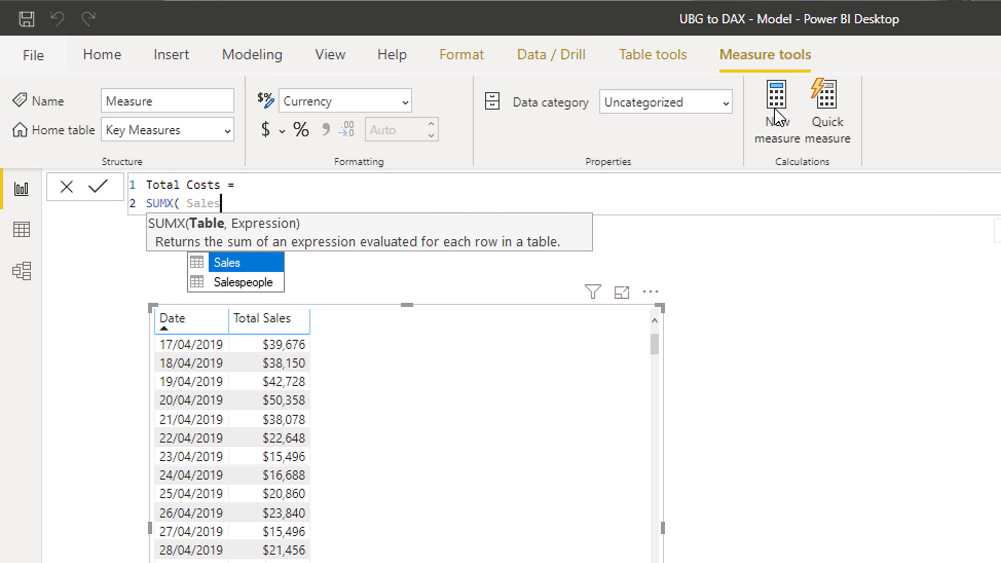
pyautogui.press('Tab')
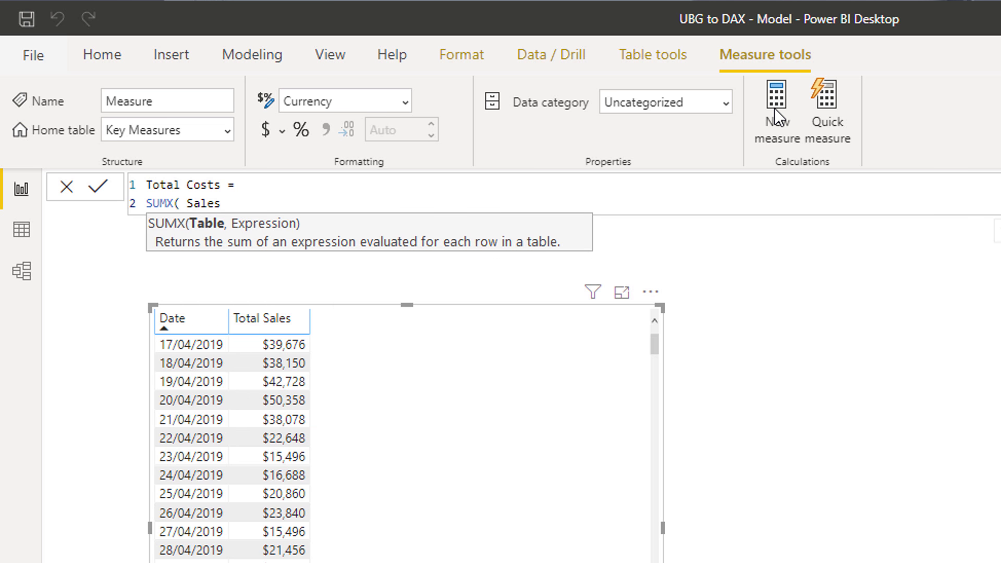
pyautogui.write(',')
pyautogui.hotkey('shift', 'Return')
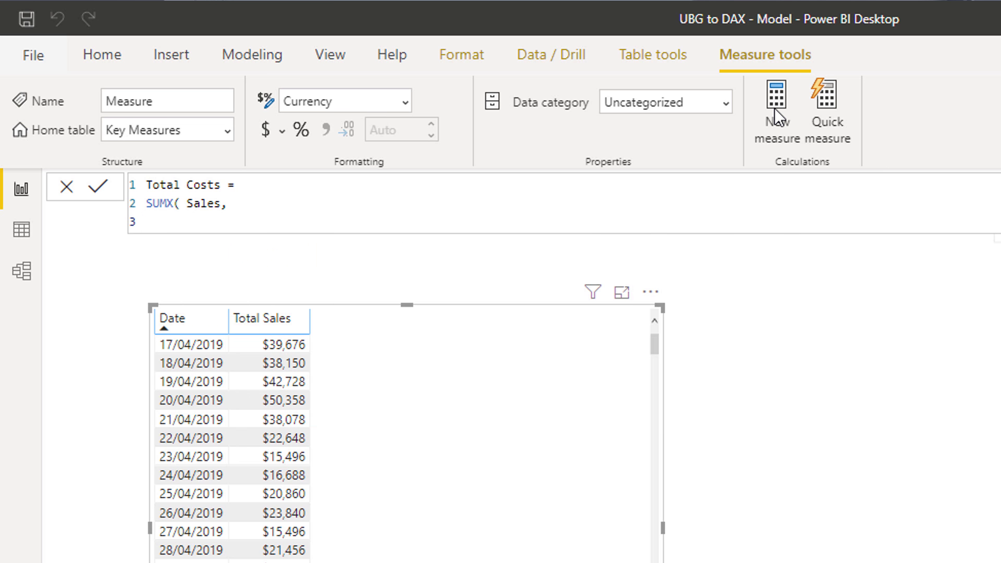
# Complete the Total Costs formula with Sales[Quantity] * RELATED( Products[Cost] ) ) on an indented third line and commit it
pyautogui.press('Tab')
pyautogui.write('QUan')
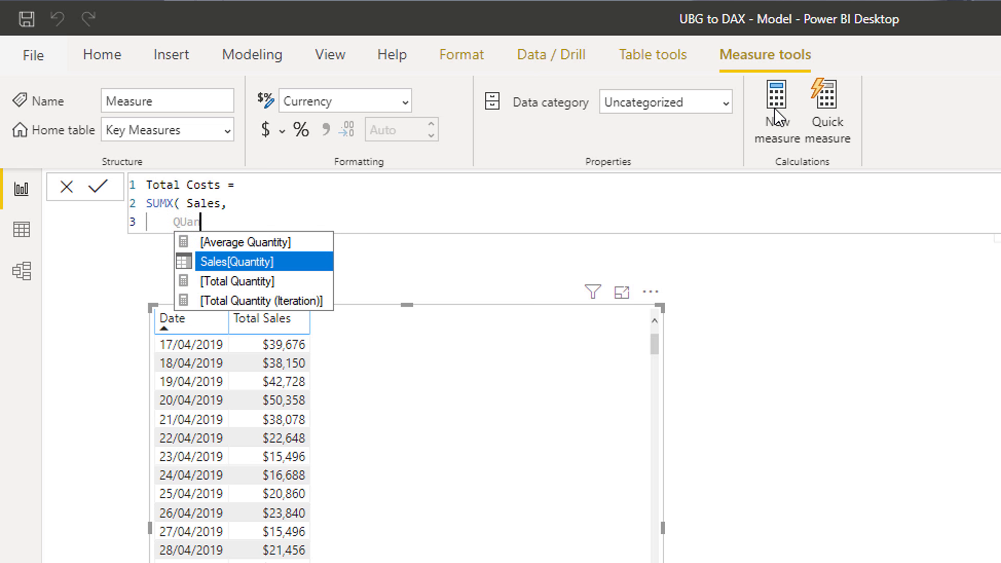
pyautogui.press('Tab')
pyautogui.write('* RELATED( Cos')
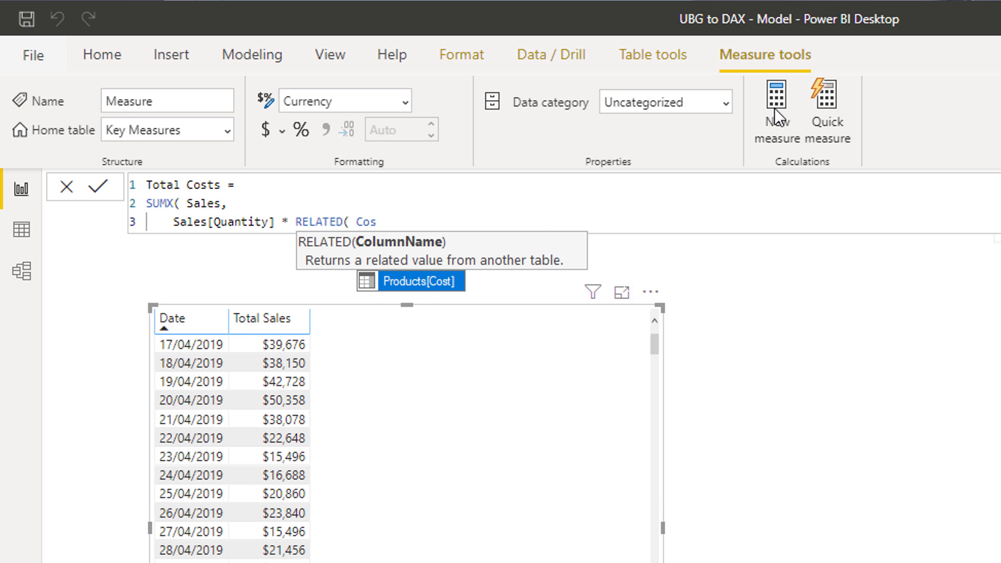
pyautogui.press('Tab')
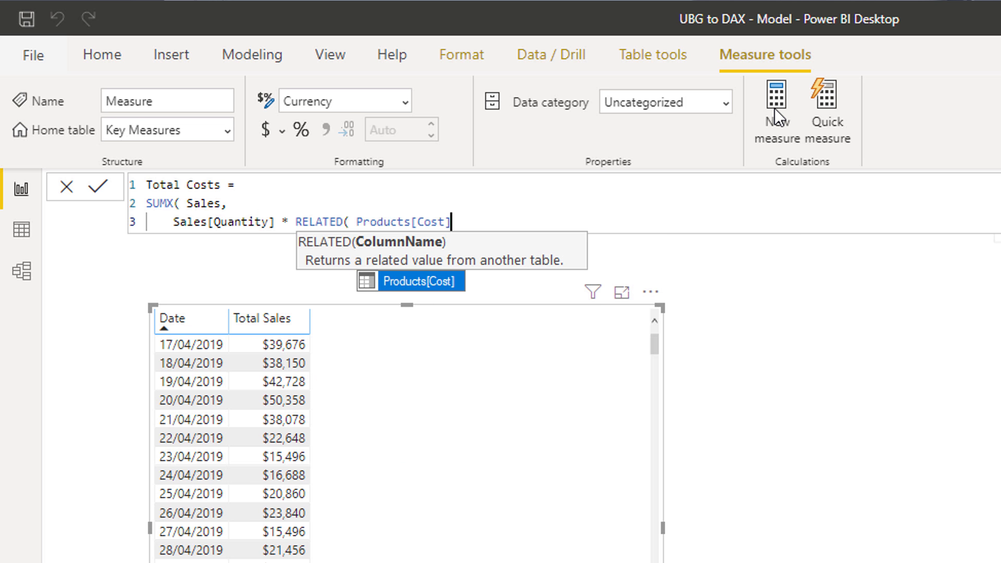
pyautogui.write(') )')
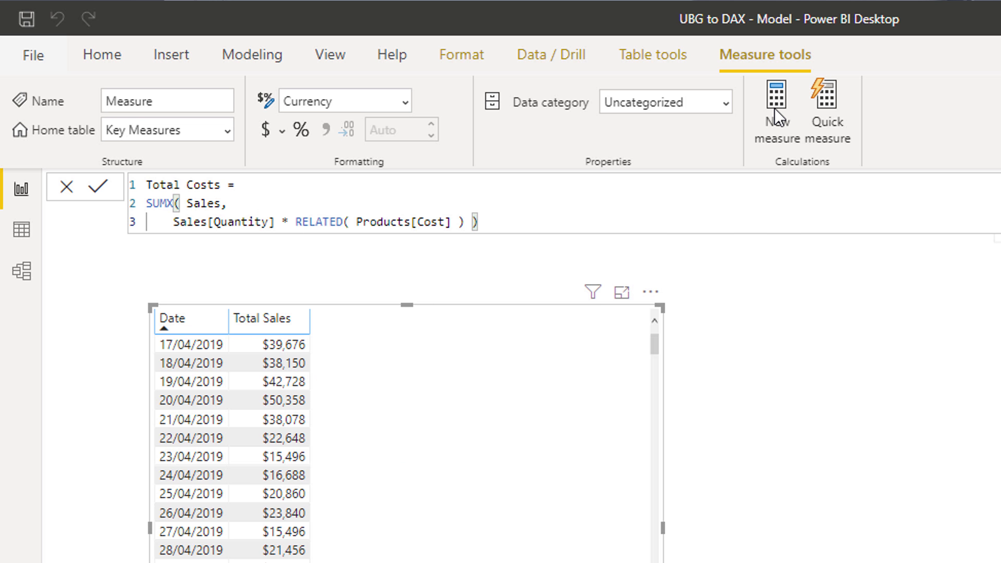
pyautogui.press('Return')
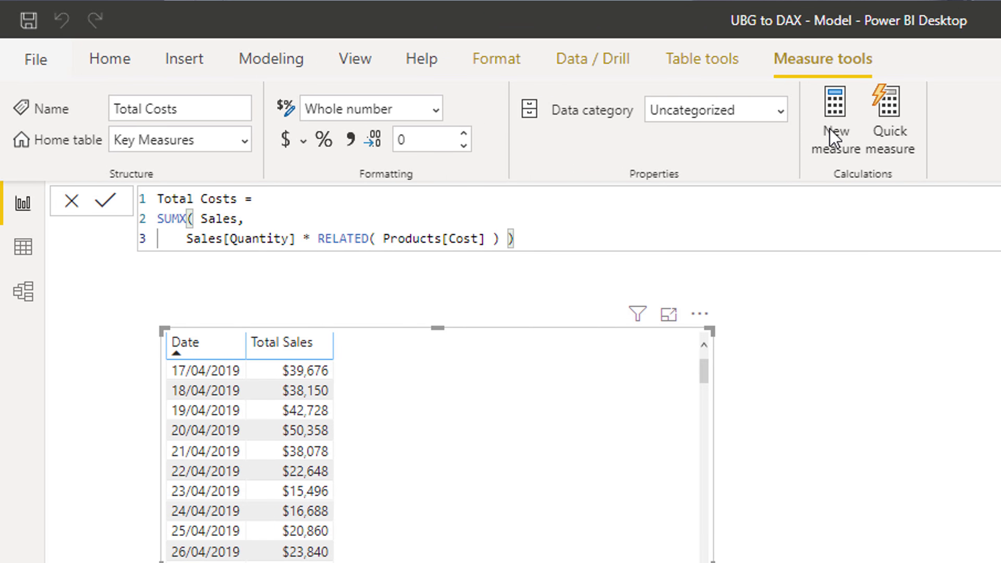
# Create another measure named Total Profits whose formula starts with [Total Sales]
pyautogui.click(829, 129)
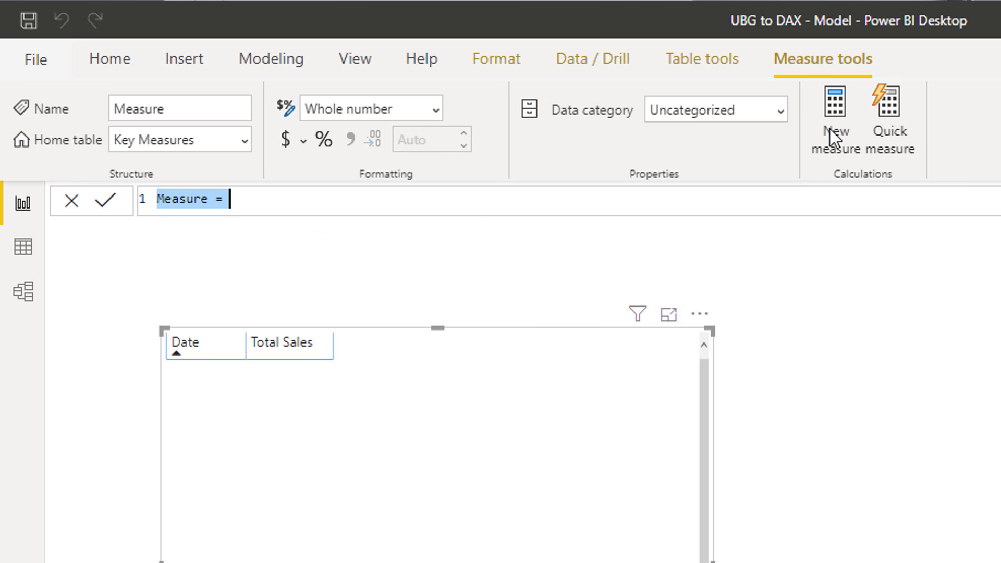
pyautogui.write('Total Pr')
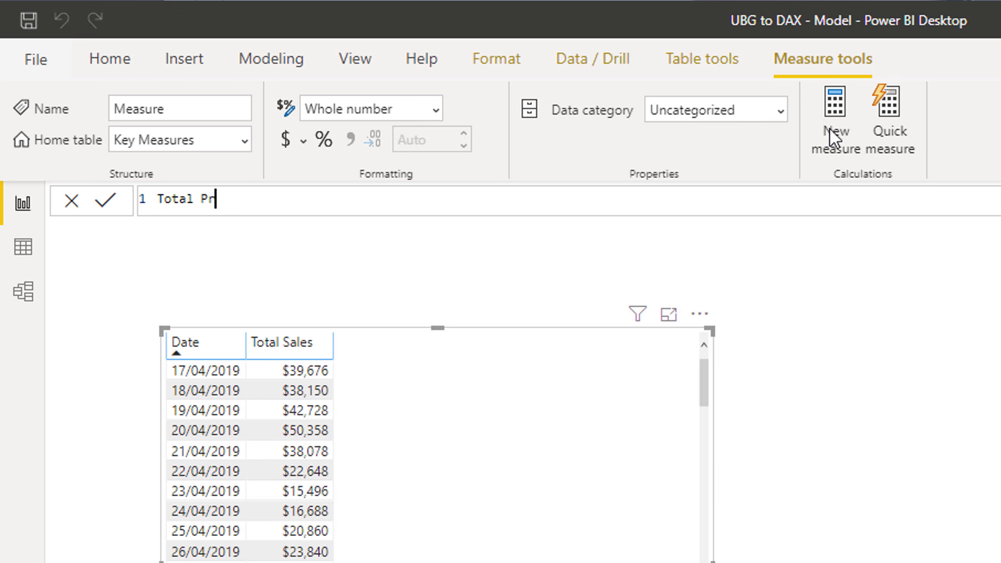
pyautogui.write('ofits = ')
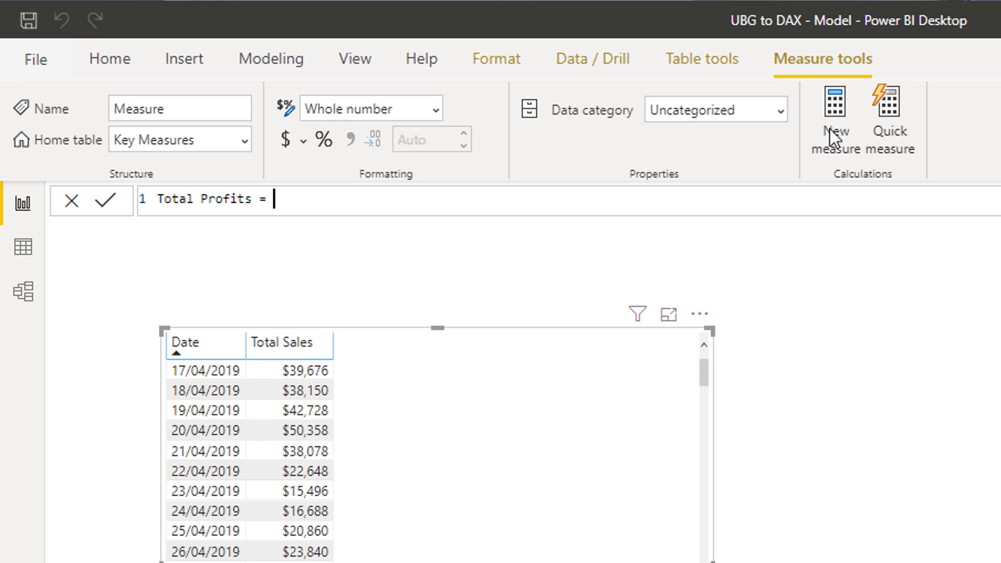
pyautogui.write('[Total')
pyautogui.press('Down')
pyautogui.press('Down')
pyautogui.press('Down')
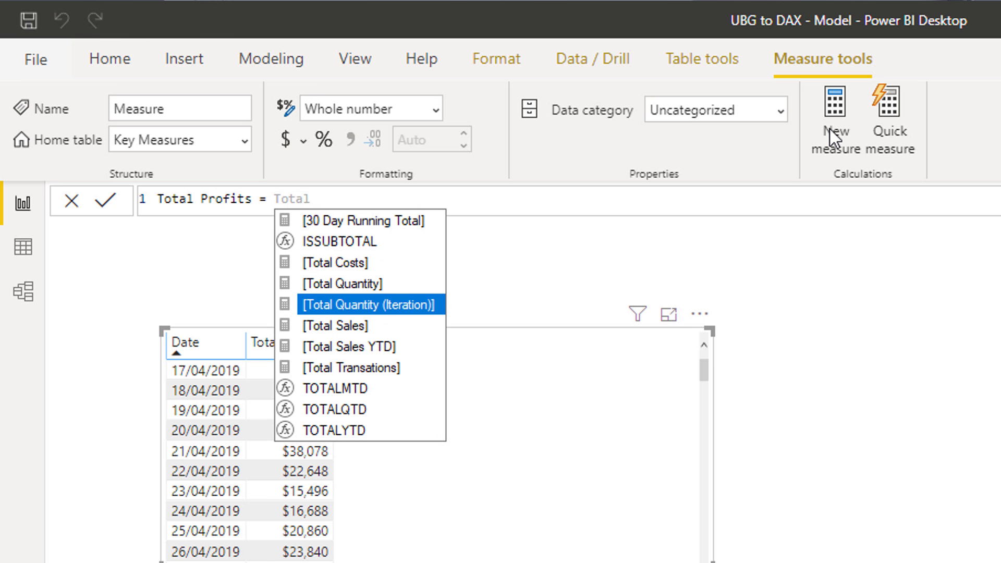
pyautogui.press('Tab')
# Subtract [Total Costs] in the Total Profits formula and commit the measure
pyautogui.write('- Total')
pyautogui.press('Down')
pyautogui.press('Down')
pyautogui.press('Up')
pyautogui.press('Up')
pyautogui.press('Tab')
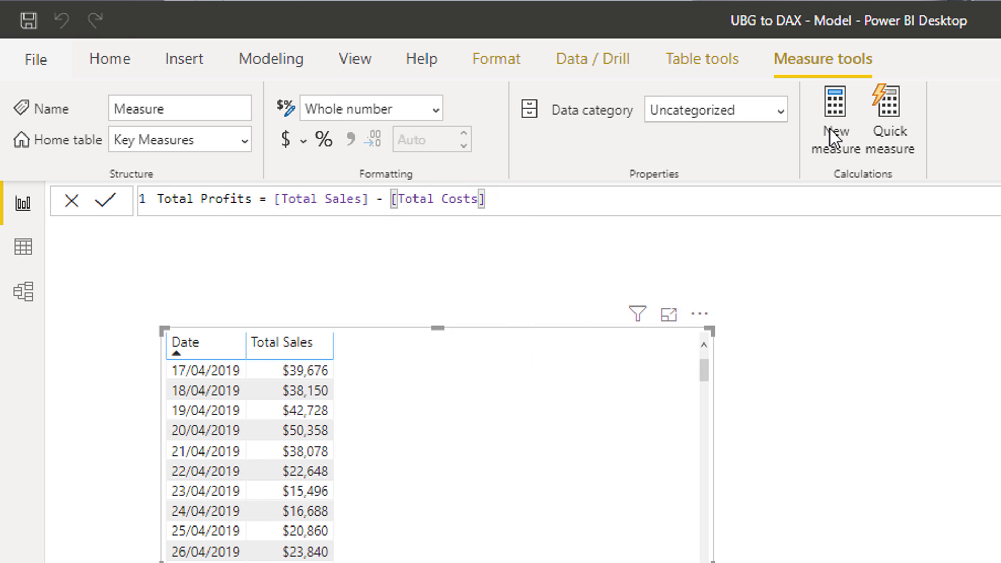
pyautogui.press('Return')
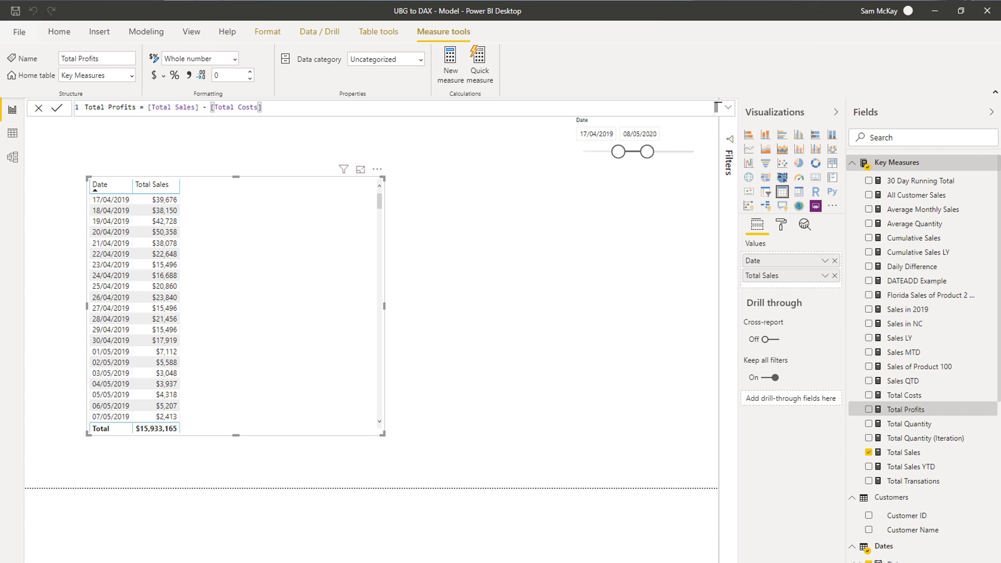
# Add Total Costs and Total Profits to the table after Total Sales, and format both measures as currency
pyautogui.moveTo(900, 410); pyautogui.dragTo(268, 355)
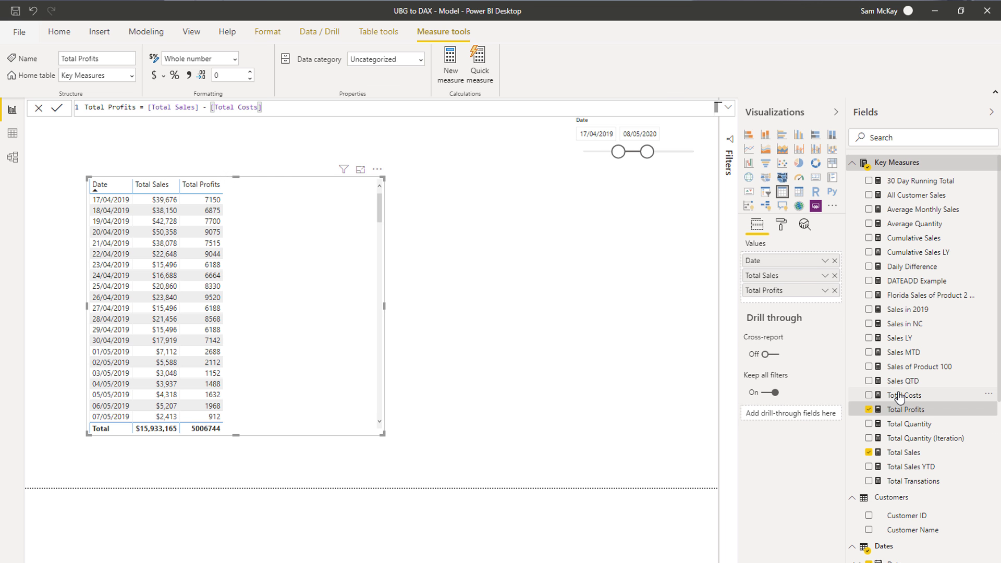
pyautogui.moveTo(899, 396); pyautogui.dragTo(772, 287)
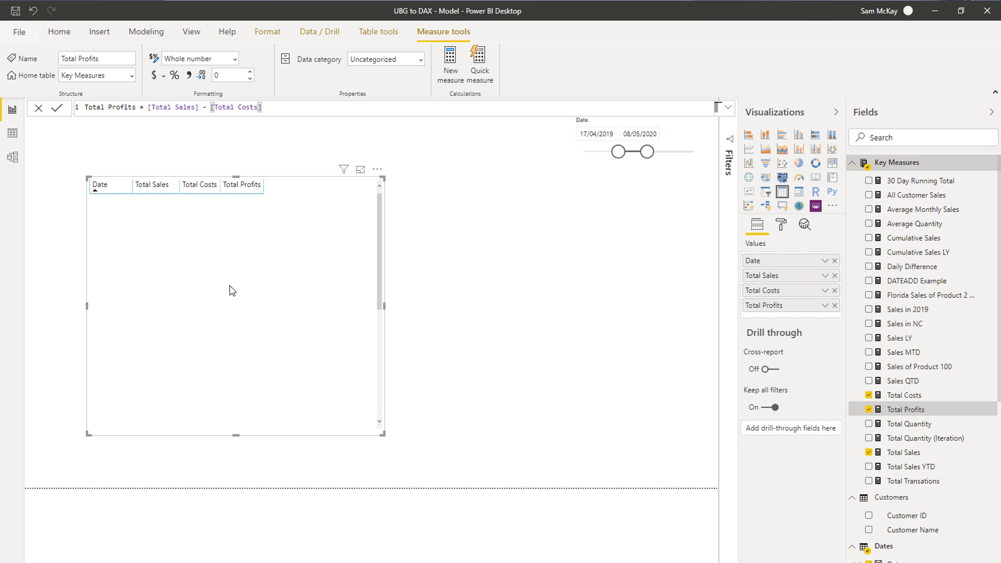
pyautogui.click(158, 76)
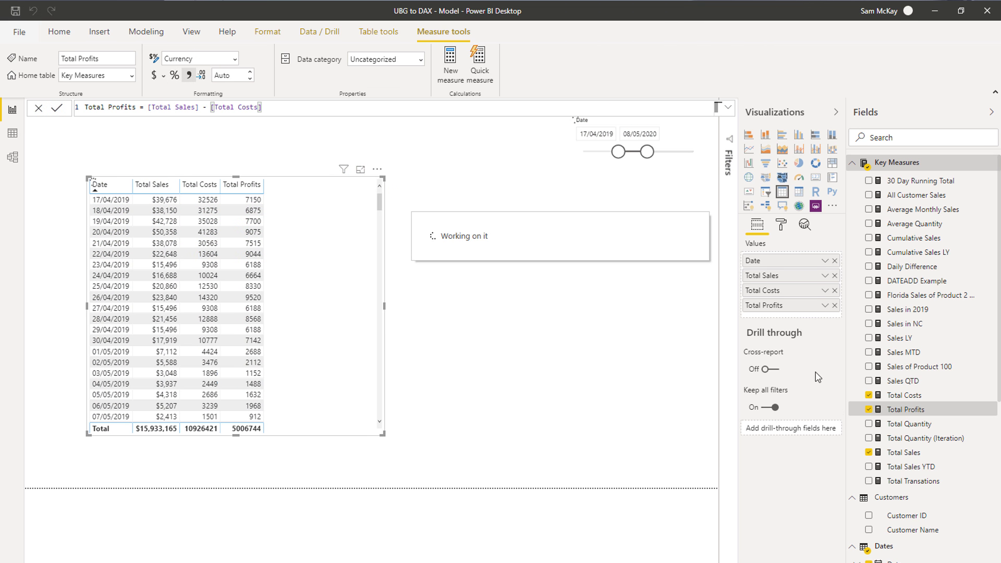
pyautogui.click(907, 397)
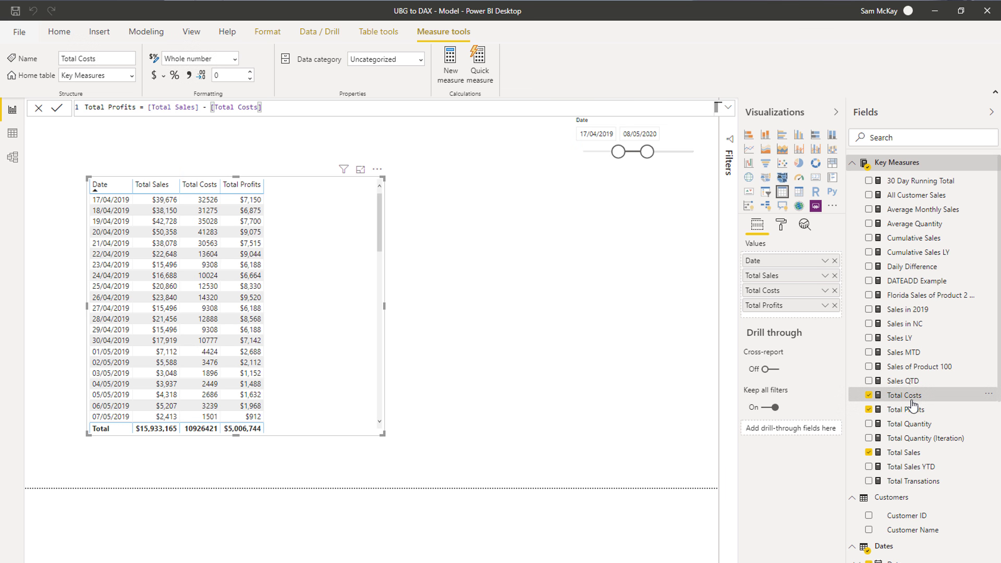
pyautogui.click(154, 76)
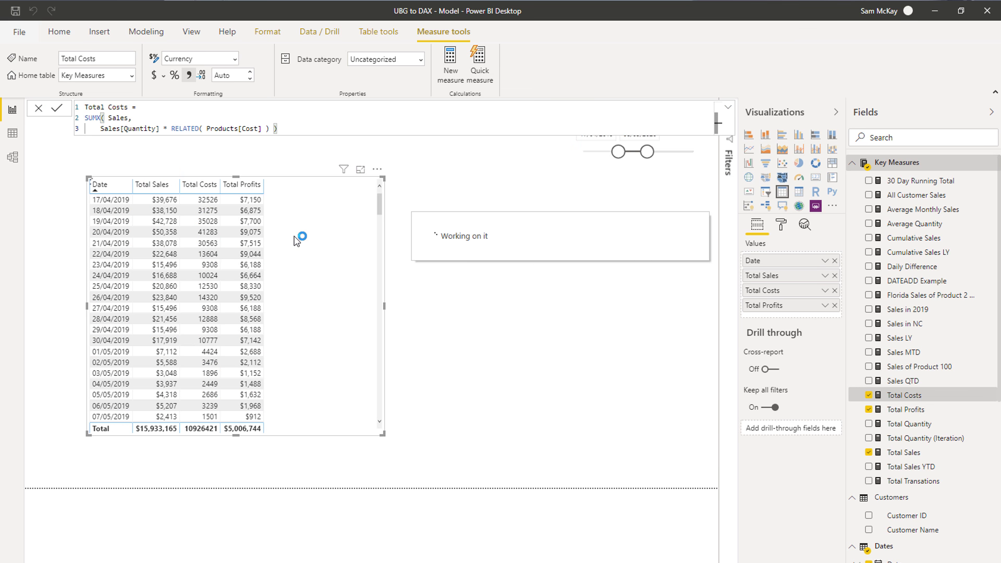
# Narrow the table visual to fit its four columns and deselect it
pyautogui.moveTo(381, 436); pyautogui.dragTo(315, 435)
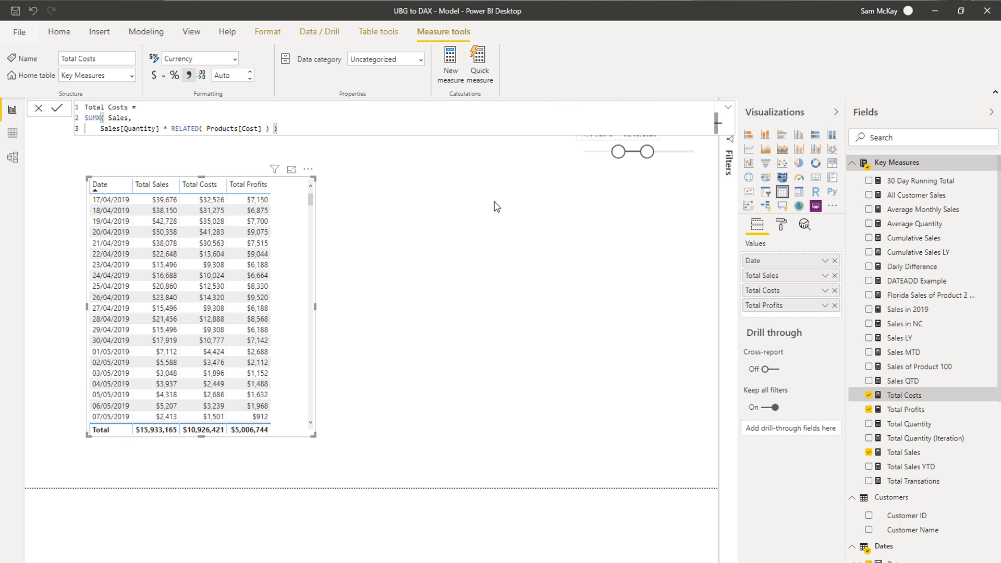
pyautogui.click(499, 173)
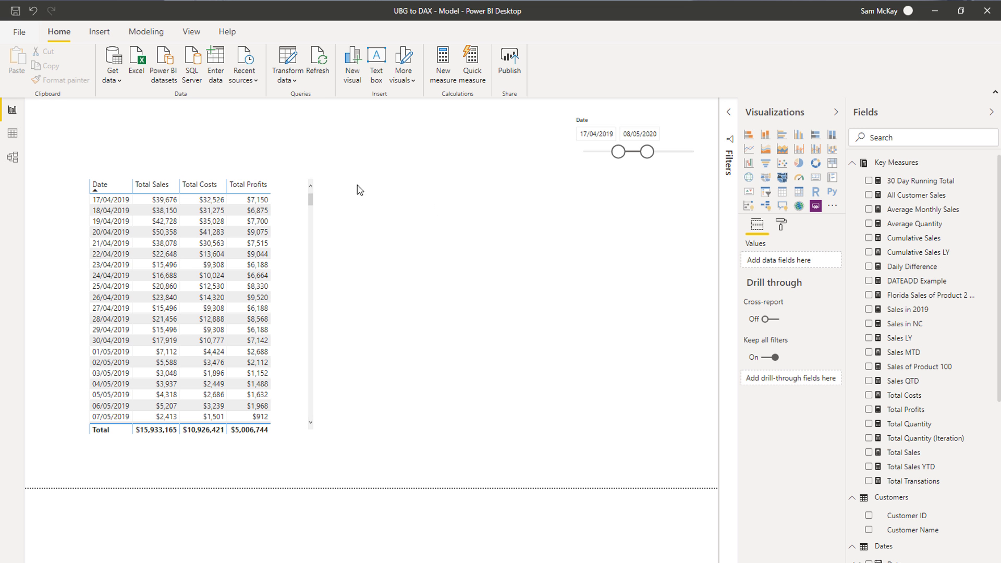
# Check the relationships in the data model, and start a manually entered table named Customer Groups
pyautogui.click(13, 158)
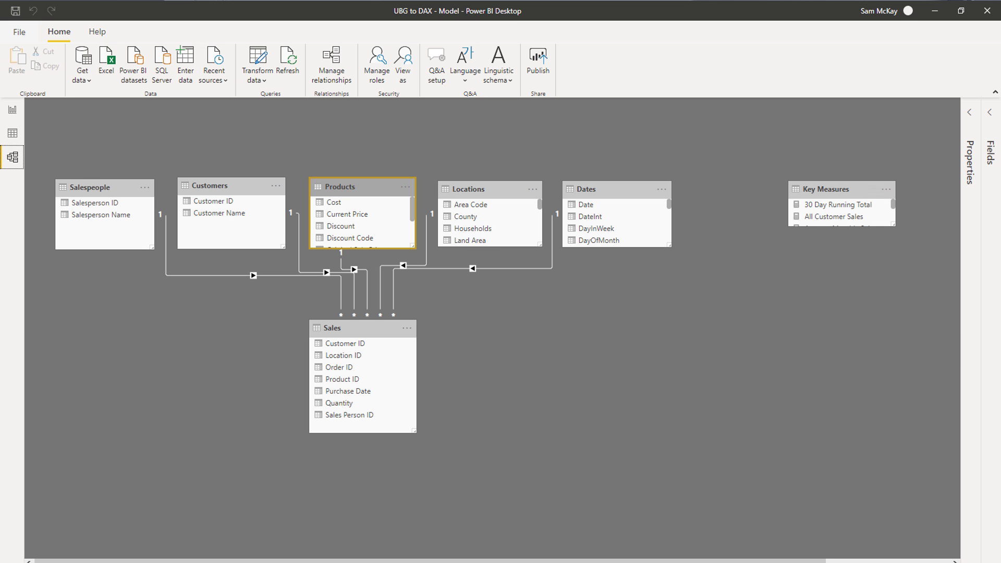
pyautogui.click(13, 111)
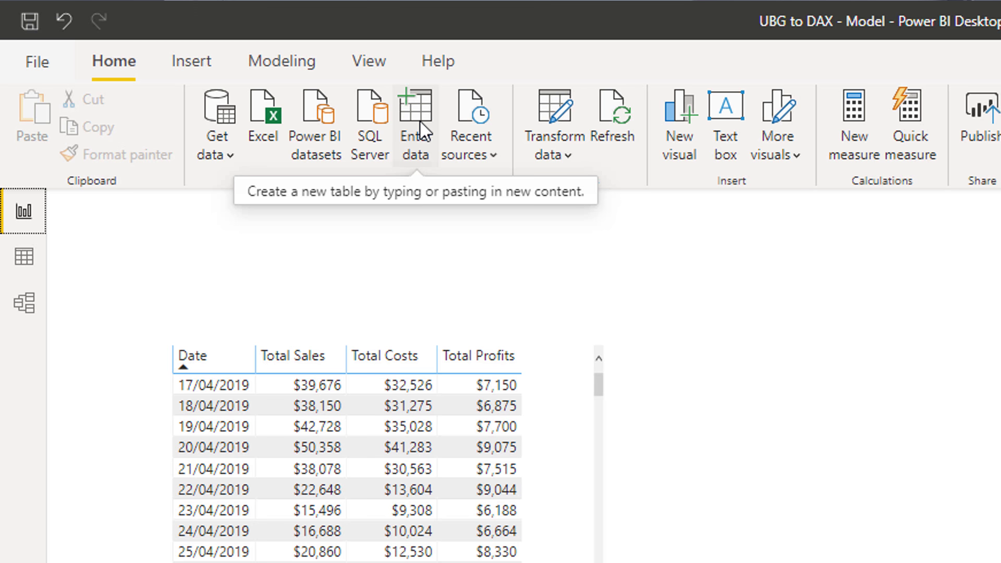
pyautogui.click(424, 131)
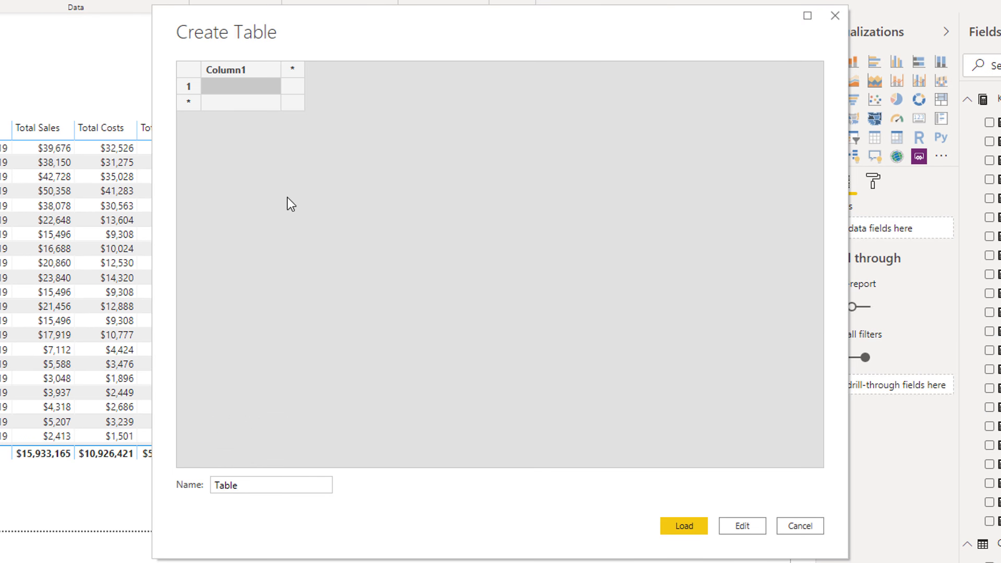
pyautogui.moveTo(248, 485); pyautogui.dragTo(165, 488)
pyautogui.write('Customer Rank')
pyautogui.press('BackSpace')
pyautogui.press('BackSpace')
pyautogui.press('BackSpace')
pyautogui.press('BackSpace')
pyautogui.write('Groups')
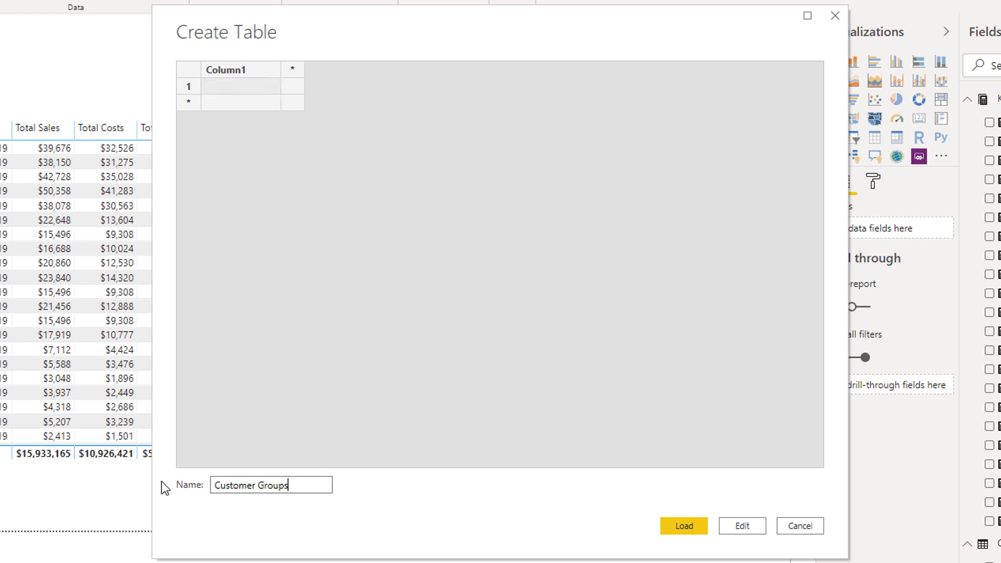
# Rename the new table's first column to Groups and enter Top 50 in its first row
pyautogui.click(262, 73)
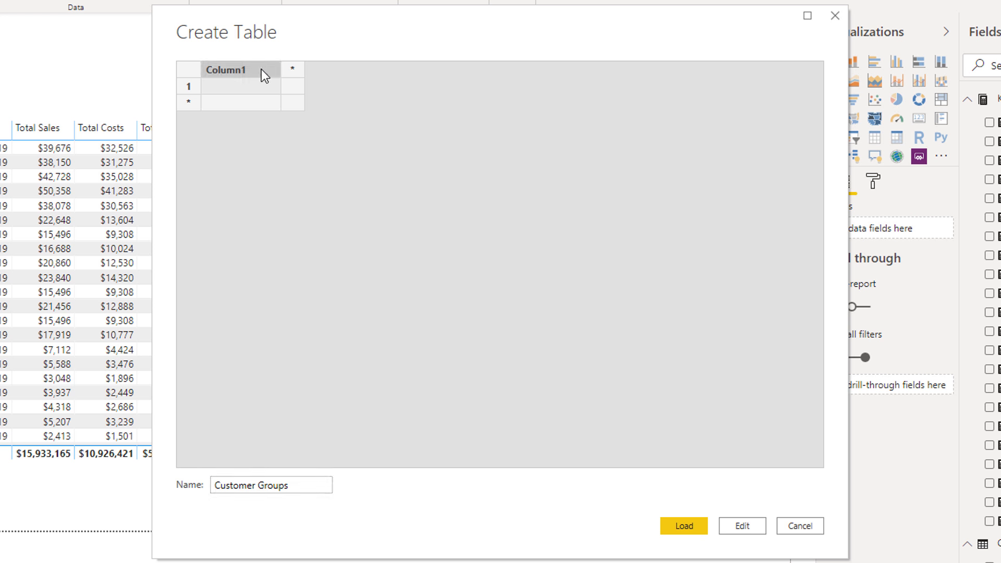
pyautogui.doubleClick(261, 69)
pyautogui.write('Groups')
pyautogui.press('Return')
pyautogui.write('Top 50')
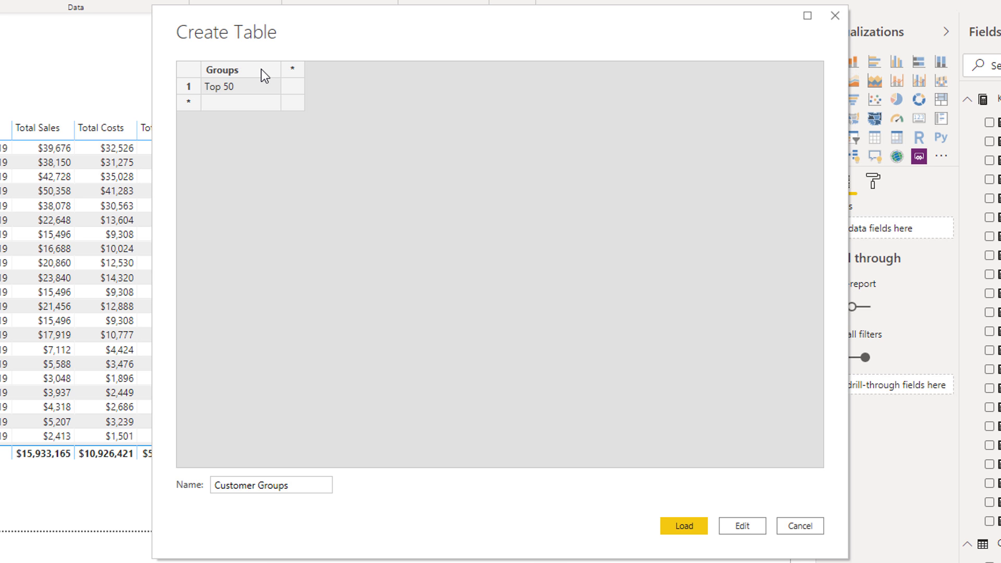
# Enter Rank 50 - 200 and The Rest as the second and third rows of the Groups column
pyautogui.press('Return')
pyautogui.write('R')
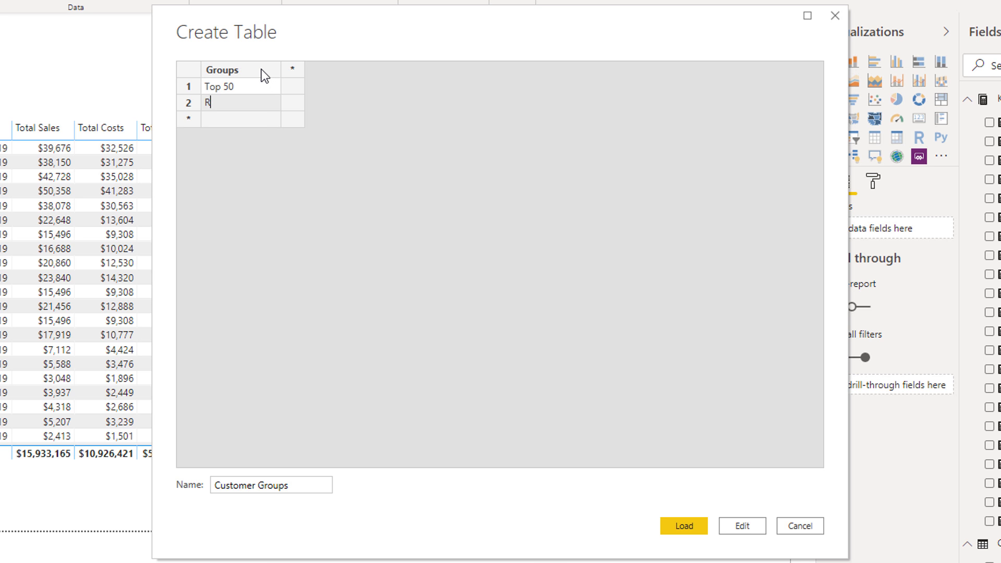
pyautogui.write('ank 50 - 200')
pyautogui.press('Return')
pyautogui.write('Th')
pyautogui.press('BackSpace')
pyautogui.write('he Rest')
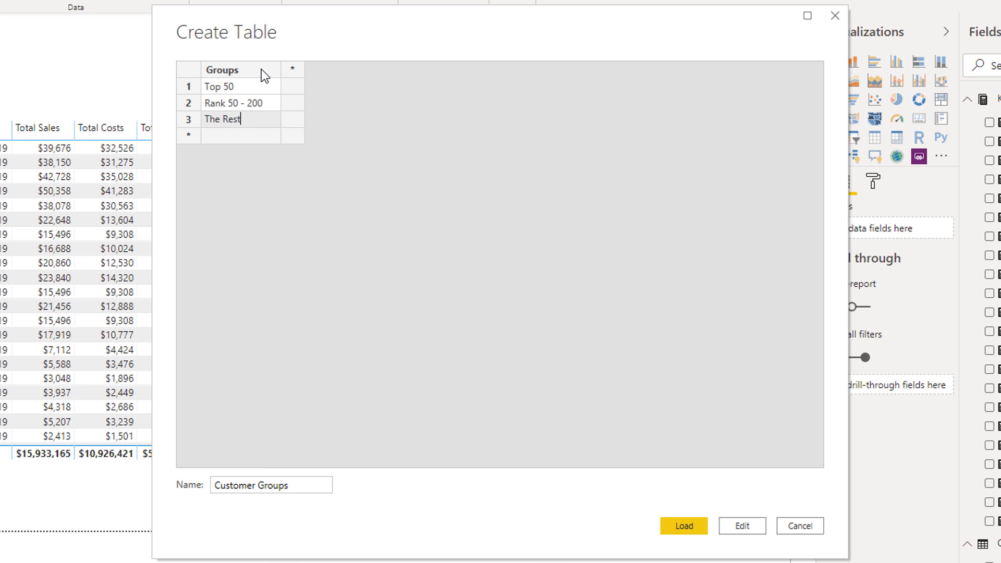
# Add two more columns named Min and Max to the Customer Groups table
pyautogui.click(295, 70)
pyautogui.write('M')
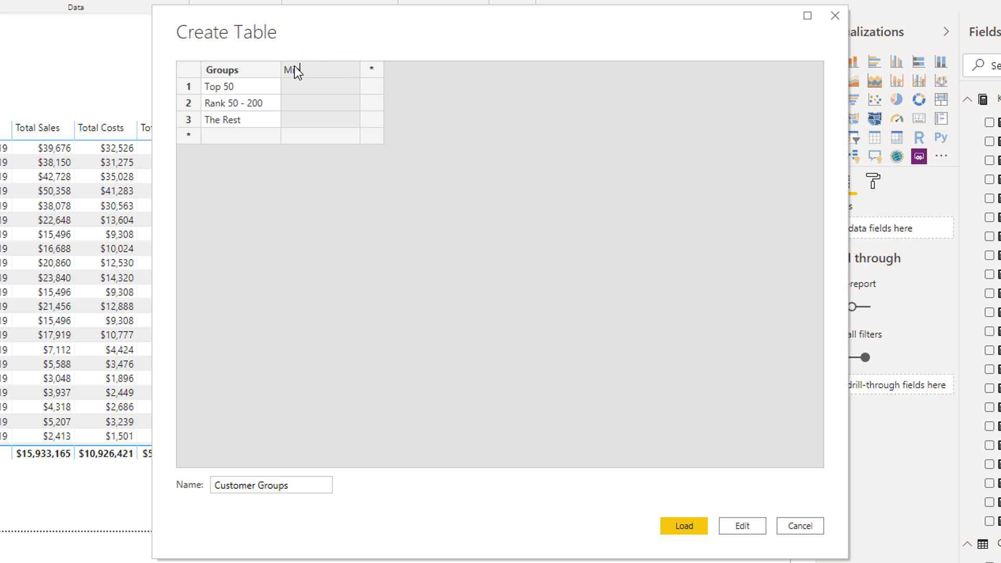
pyautogui.write('in')
pyautogui.click(379, 70)
pyautogui.write('Max')
# Fill in Min 0 and Max 50 for Top 50, and Min 50 and Max 200 for Rank 50 - 200
pyautogui.click(332, 86)
pyautogui.write('0')
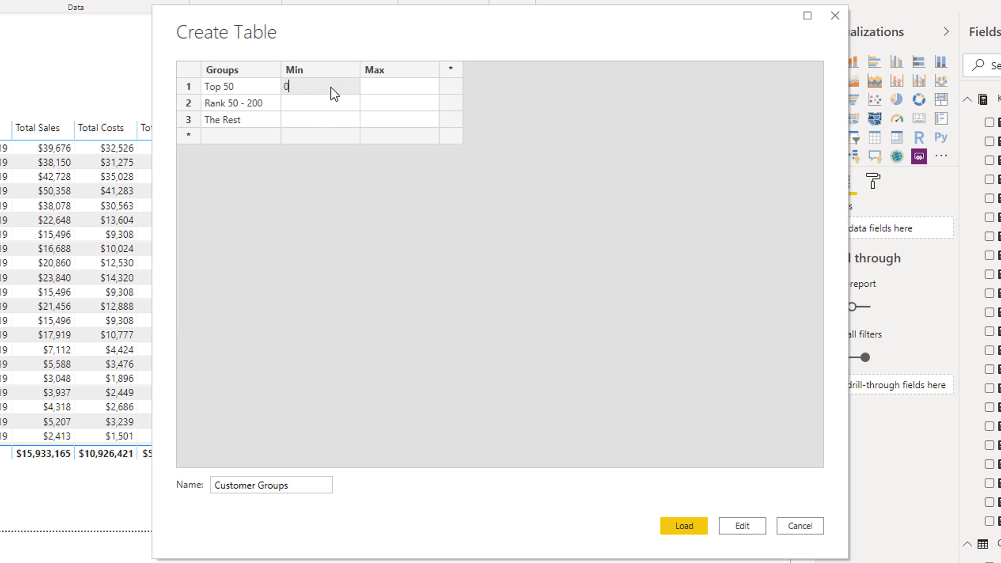
pyautogui.click(378, 89)
pyautogui.write('50')
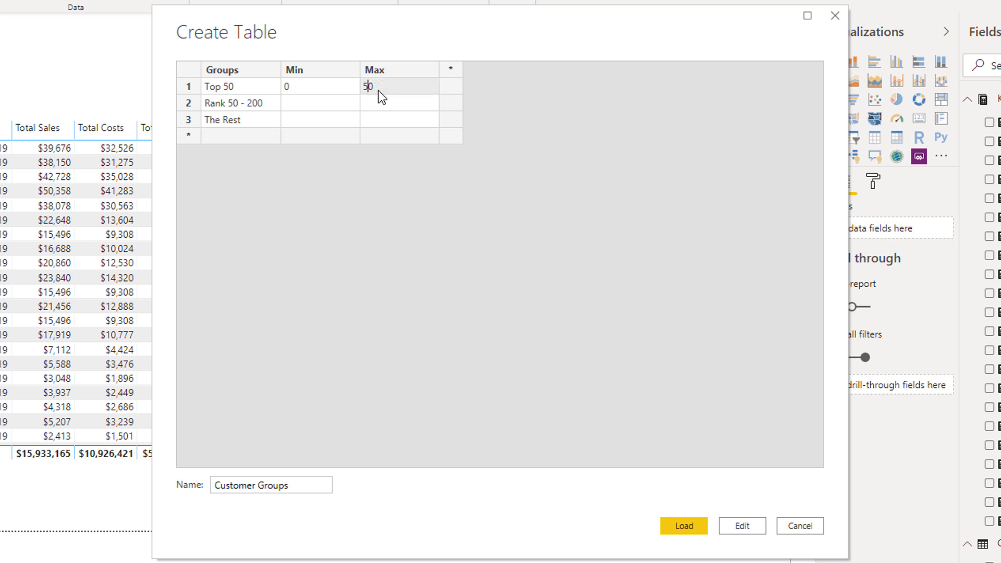
pyautogui.click(351, 108)
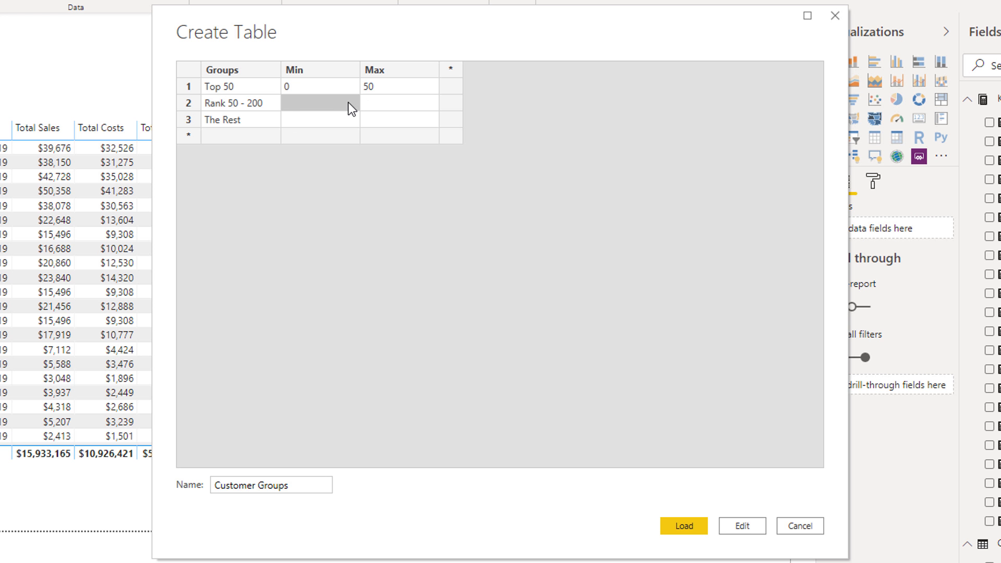
pyautogui.write('50')
pyautogui.click(377, 106)
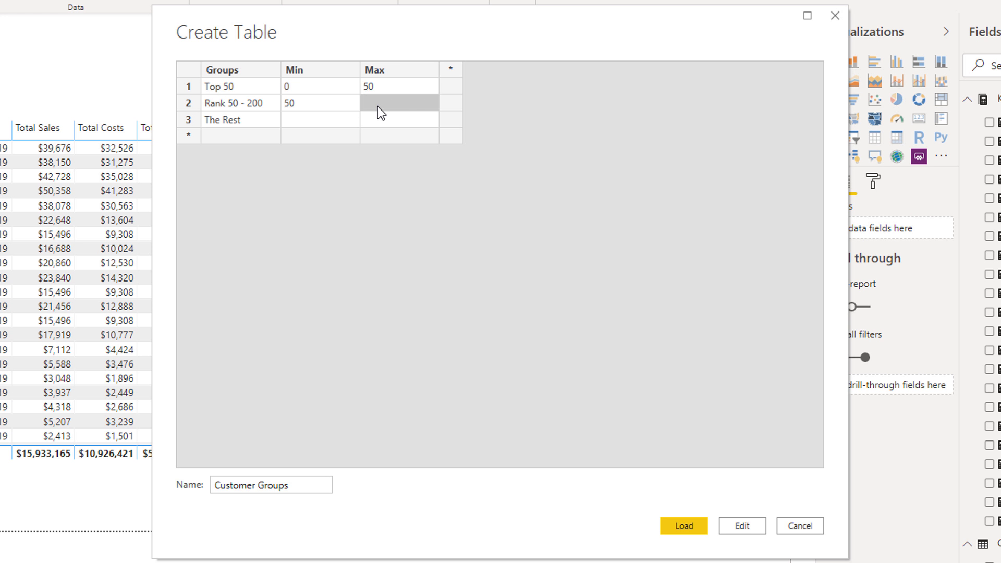
pyautogui.write('200')
# Enter Min 200 and Max 5000 for The Rest, and load the Customer Groups table into the model
pyautogui.click(338, 123)
pyautogui.write('2000')
pyautogui.press('BackSpace')
pyautogui.click(367, 121)
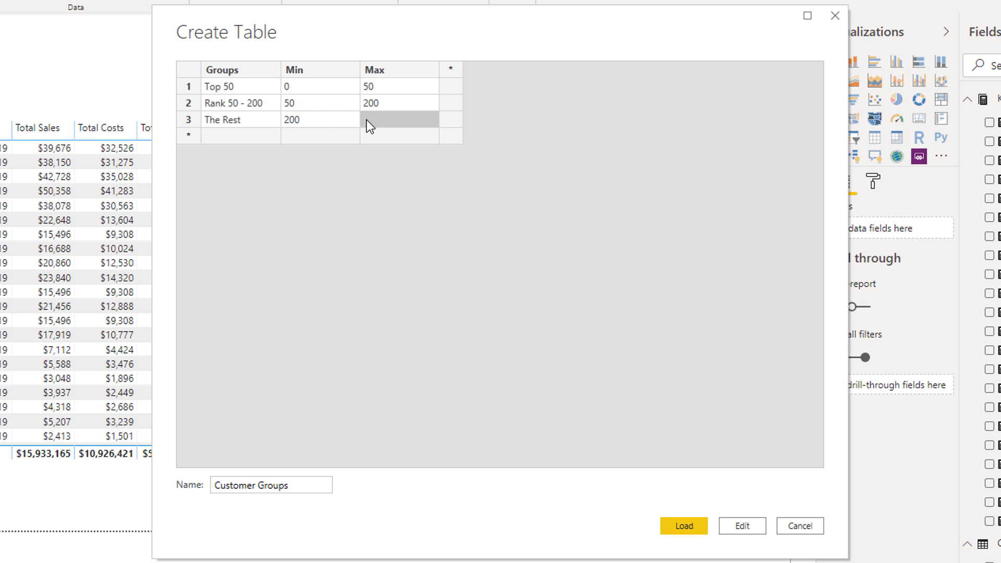
pyautogui.write('5000')
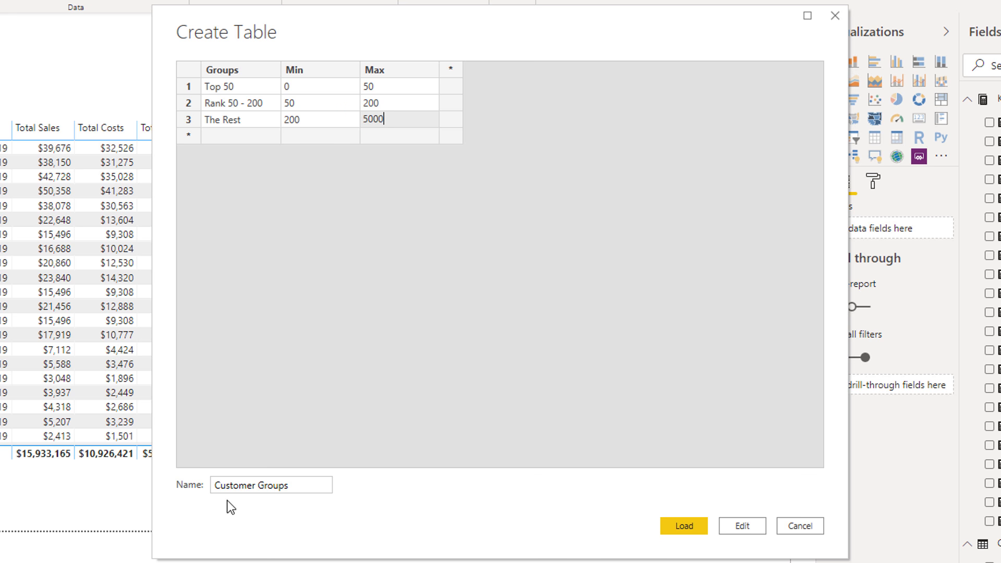
pyautogui.click(685, 526)
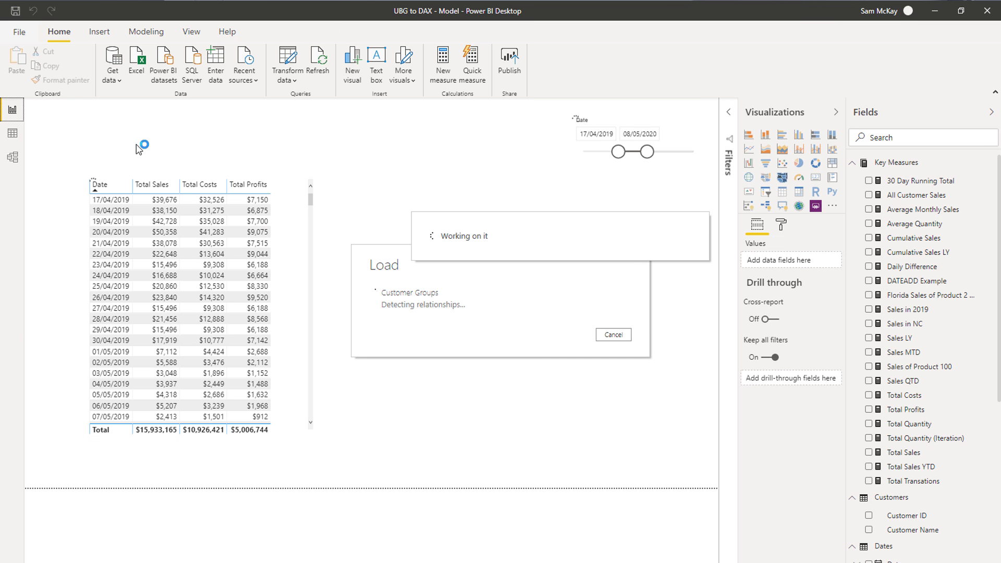
# In the model diagram, move Customer Groups well below the Salespeople table and delete the VALUES Example table from the model
pyautogui.click(13, 157)
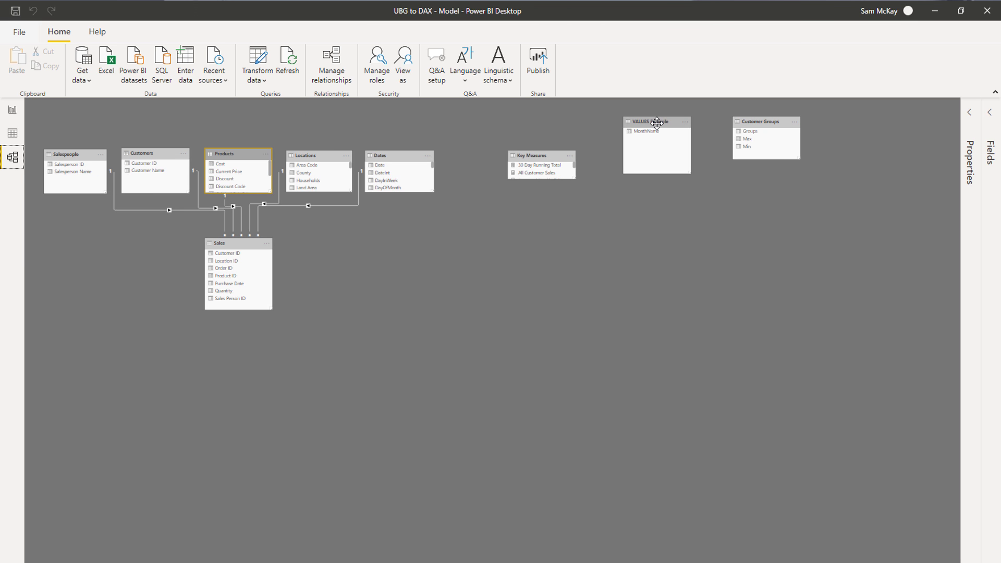
pyautogui.moveTo(482, 270); pyautogui.dragTo(74, 391)
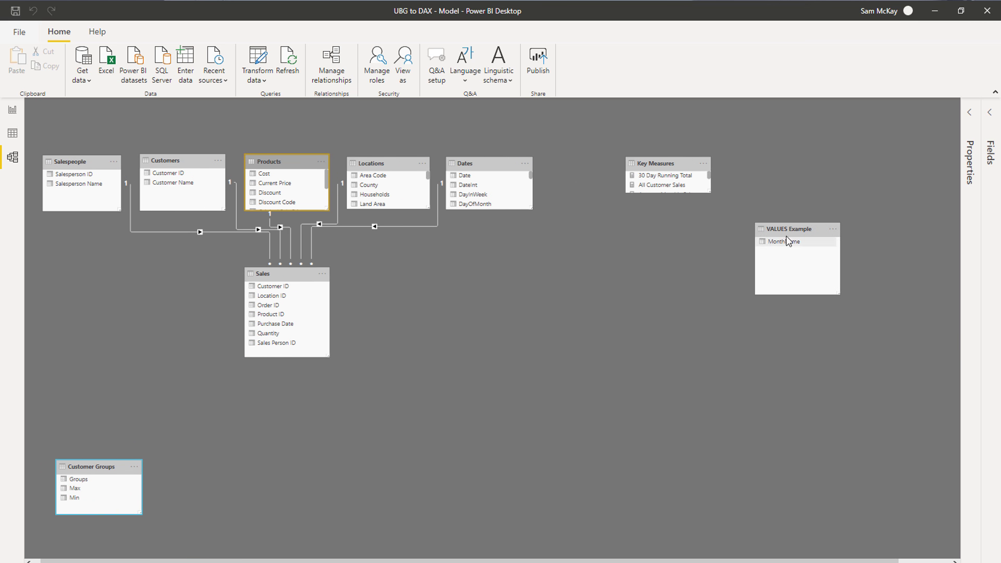
pyautogui.click(832, 229)
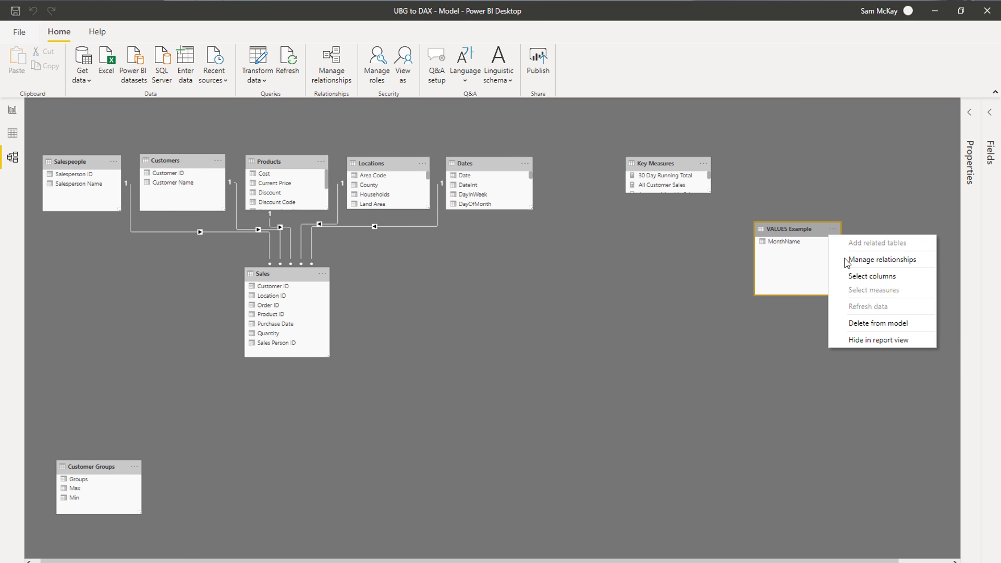
pyautogui.click(866, 331)
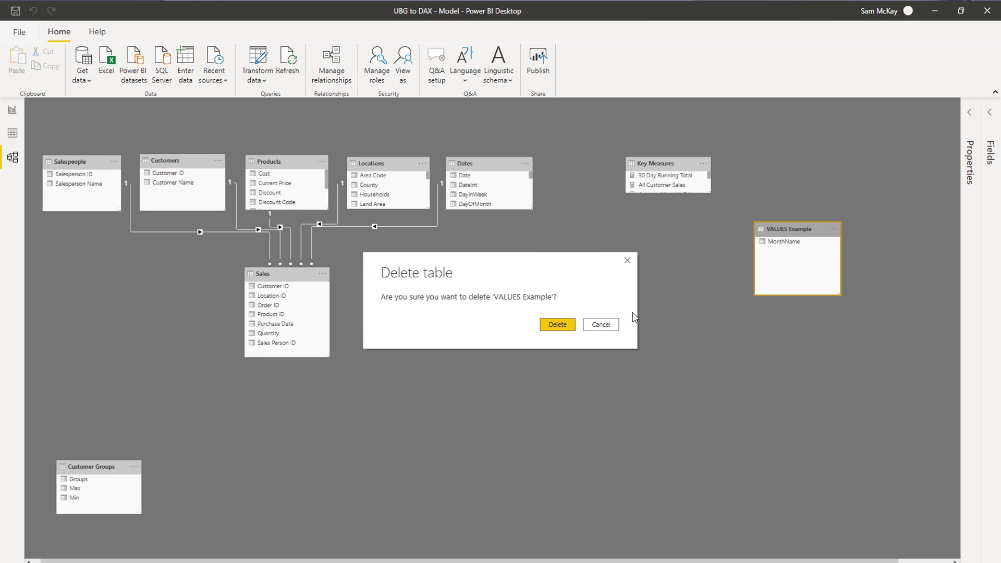
pyautogui.click(587, 325)
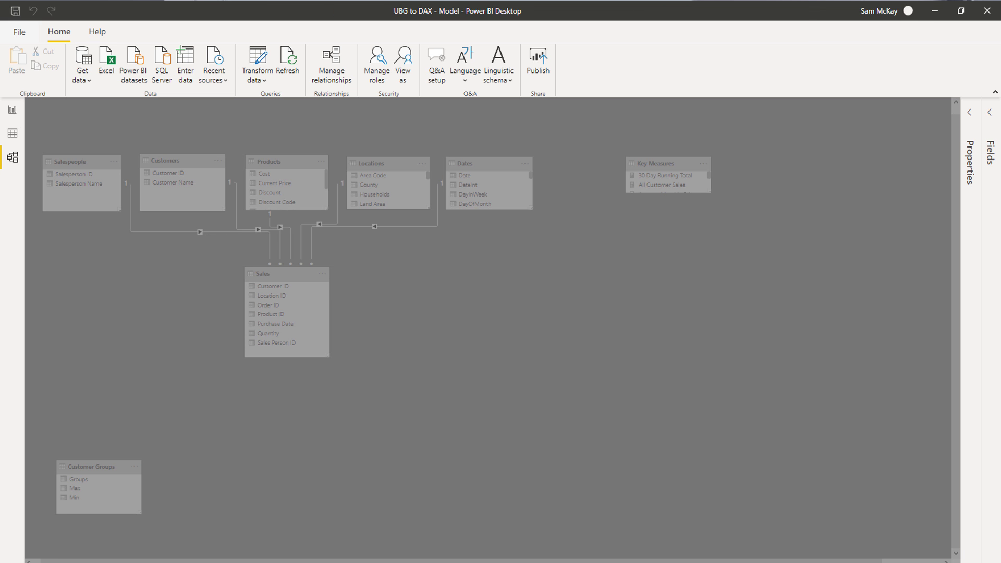
# Collapse the field lists and add the Groups field from Customer Groups to the report as a table visual beside the sales table
pyautogui.click(11, 109)
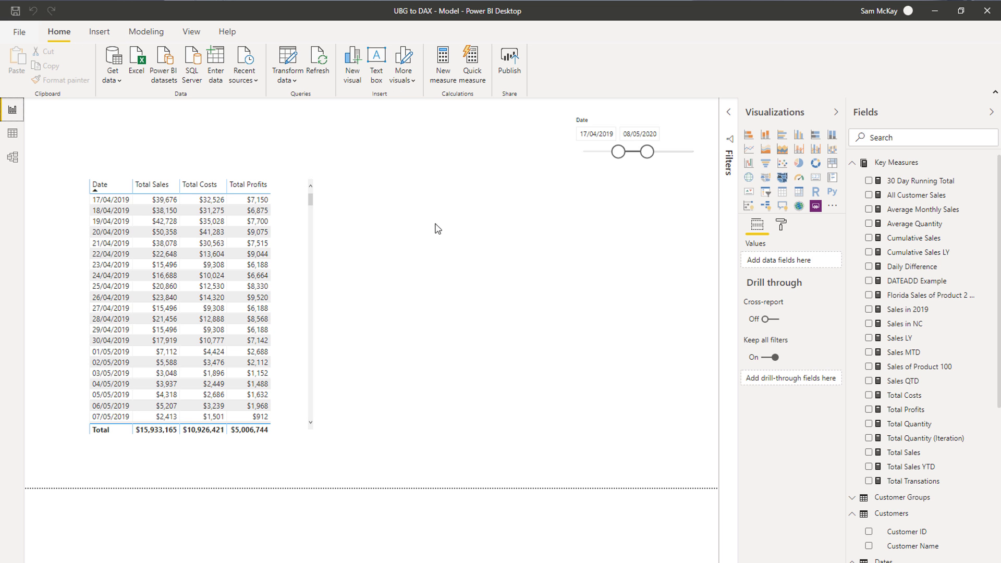
pyautogui.click(853, 164)
pyautogui.click(853, 196)
pyautogui.click(853, 211)
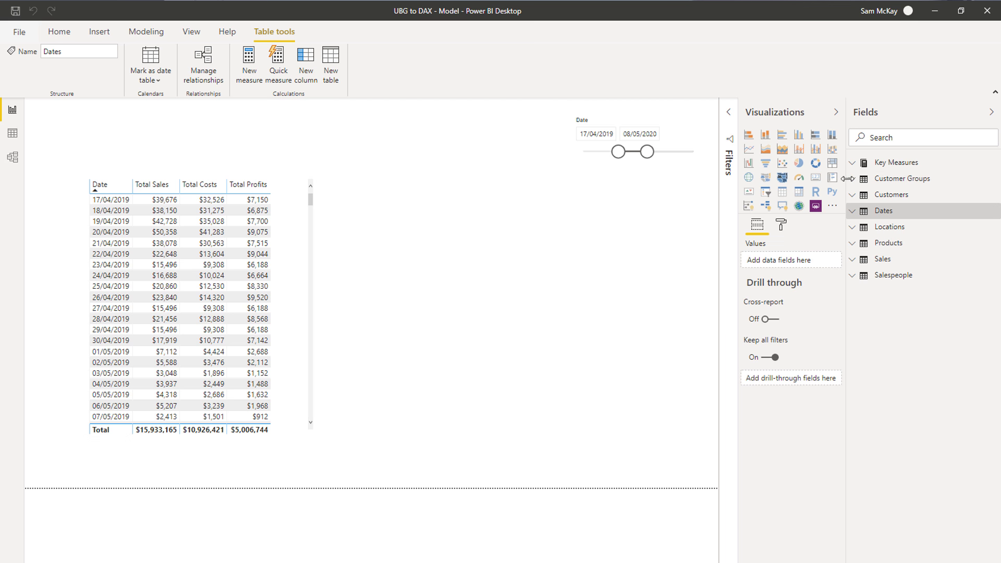
pyautogui.click(852, 179)
pyautogui.moveTo(897, 198); pyautogui.dragTo(480, 248)
pyautogui.click(542, 135)
pyautogui.click(509, 167)
pyautogui.click(509, 152)
pyautogui.click(513, 136)
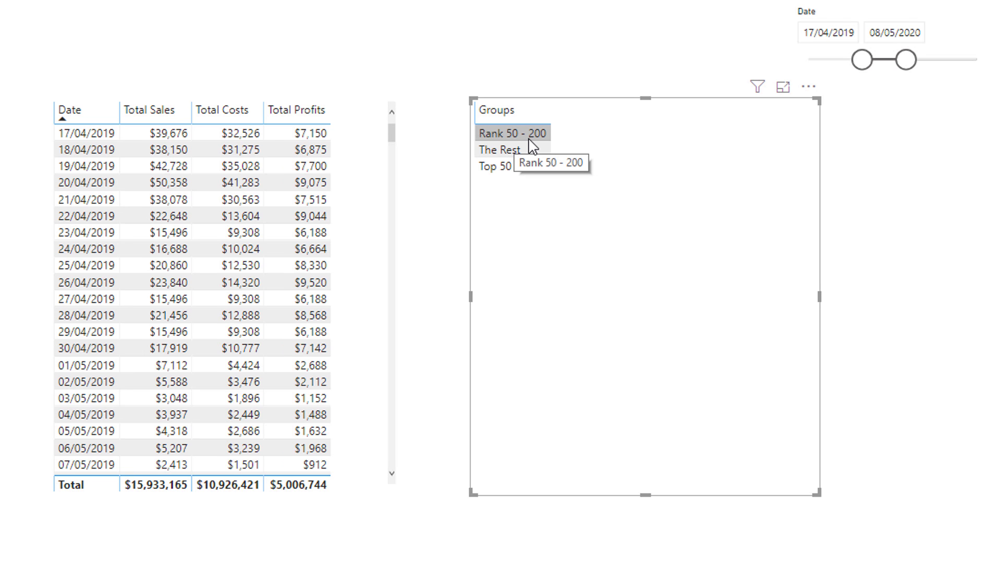
pyautogui.click(518, 136)
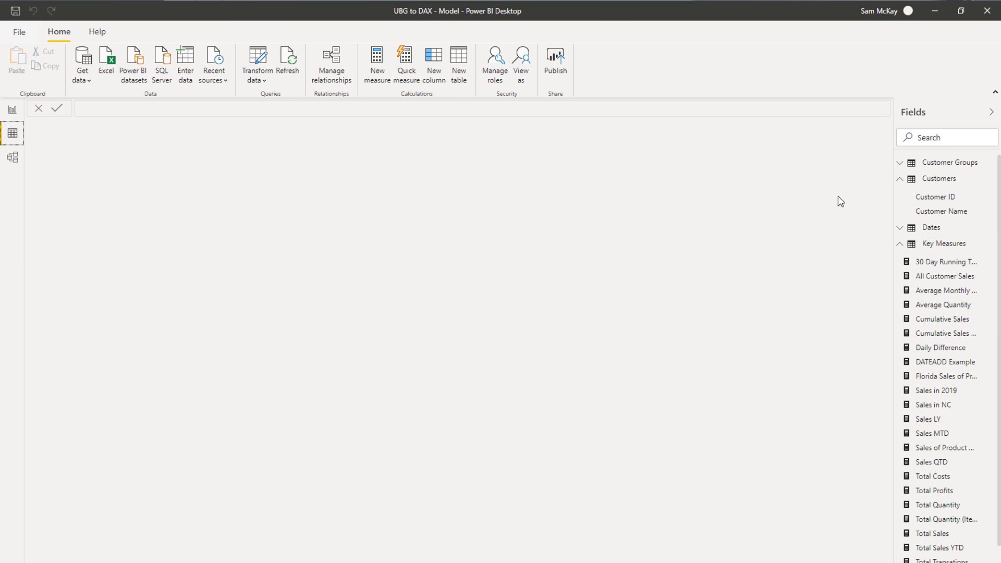
# Sort the Groups column of the Customer Groups table by its Min column and return to the report
pyautogui.click(899, 244)
pyautogui.click(900, 179)
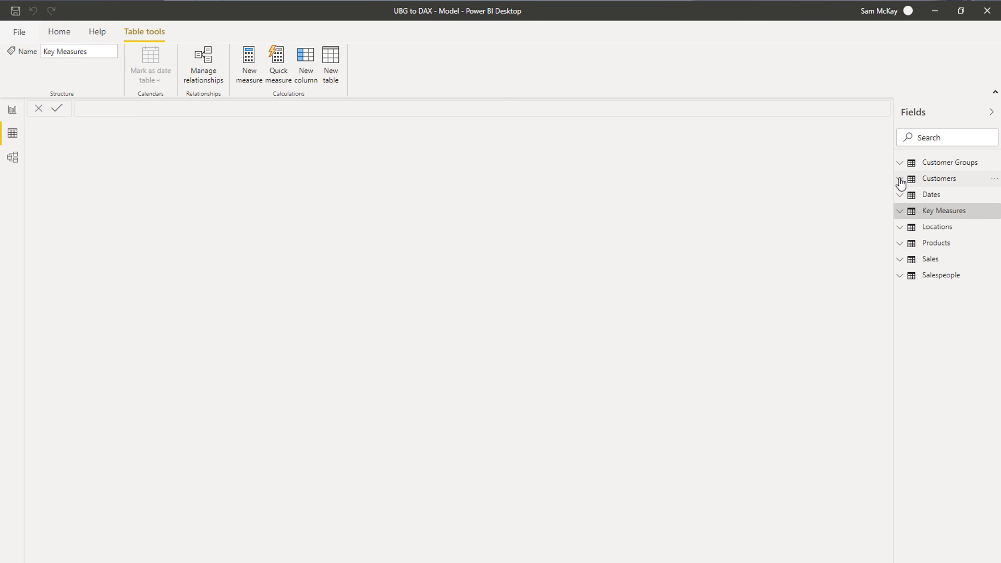
pyautogui.click(943, 163)
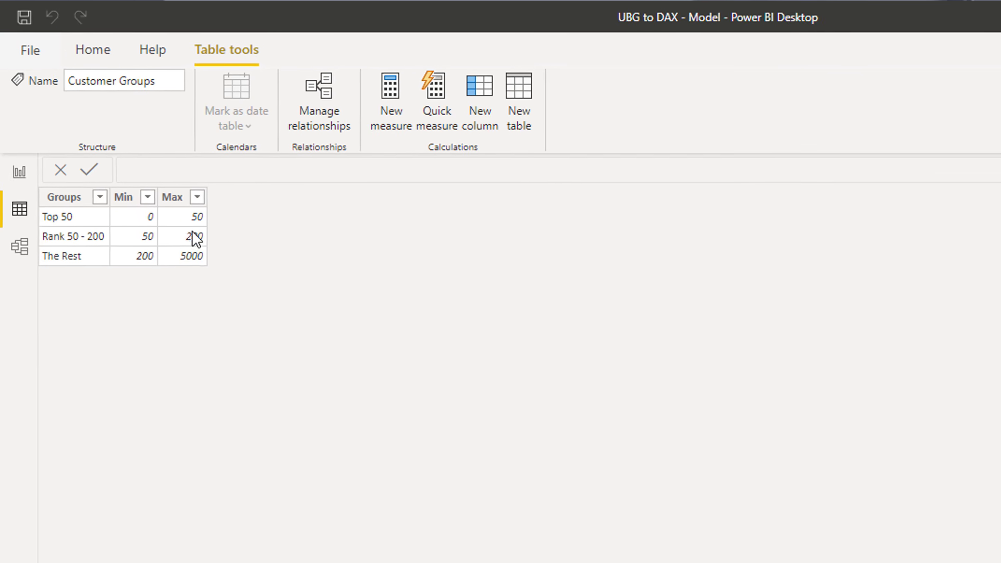
pyautogui.click(72, 197)
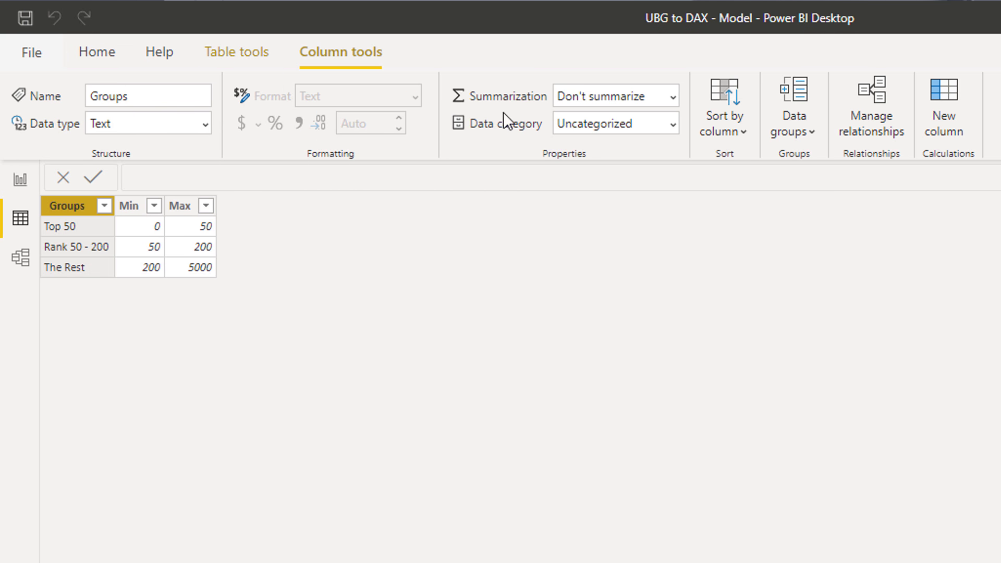
pyautogui.click(722, 122)
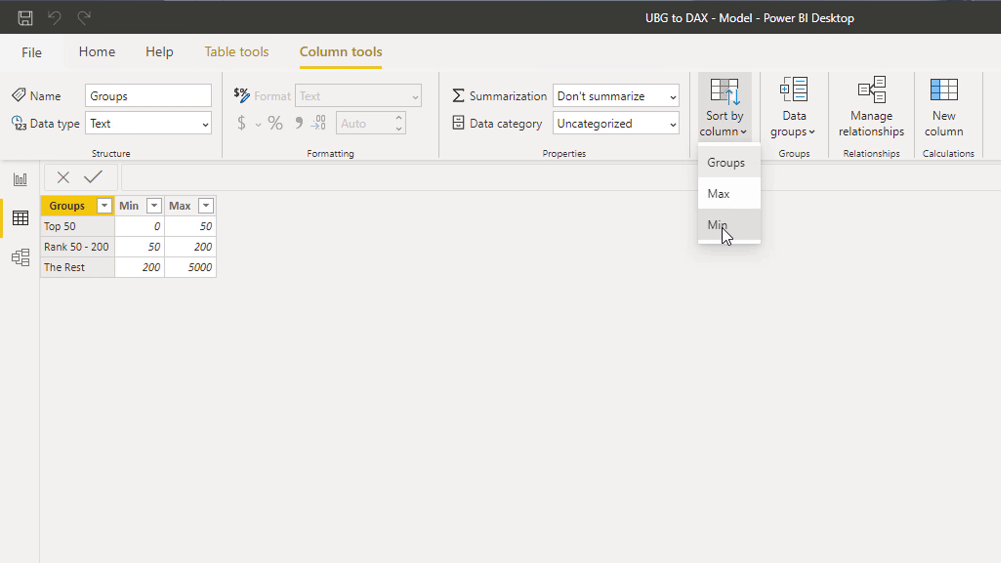
pyautogui.click(58, 201)
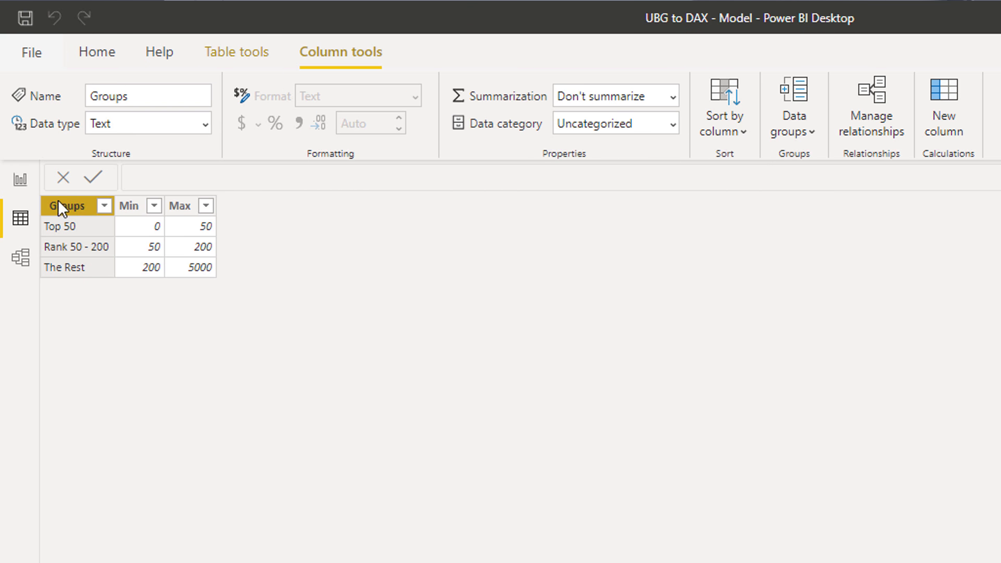
pyautogui.click(22, 183)
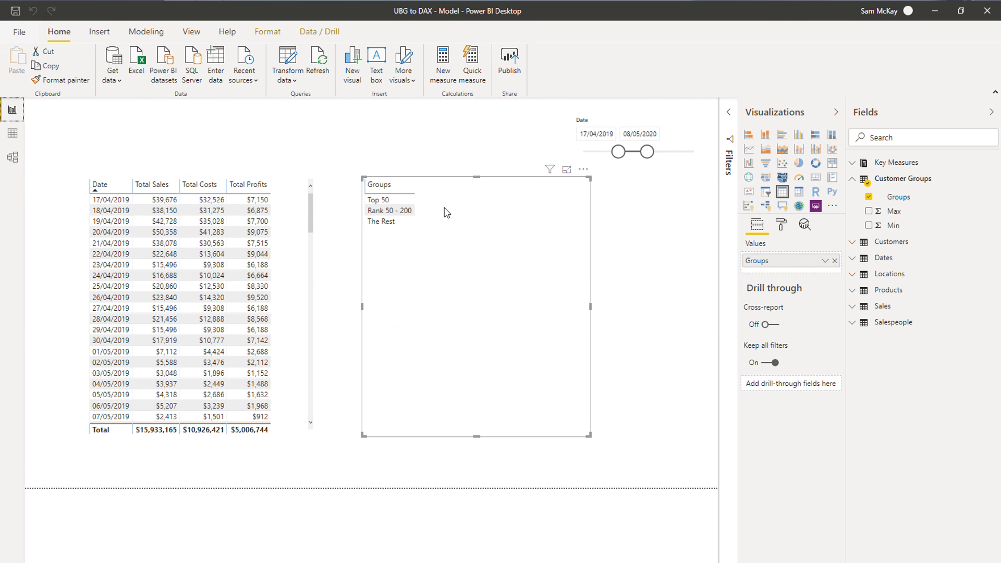
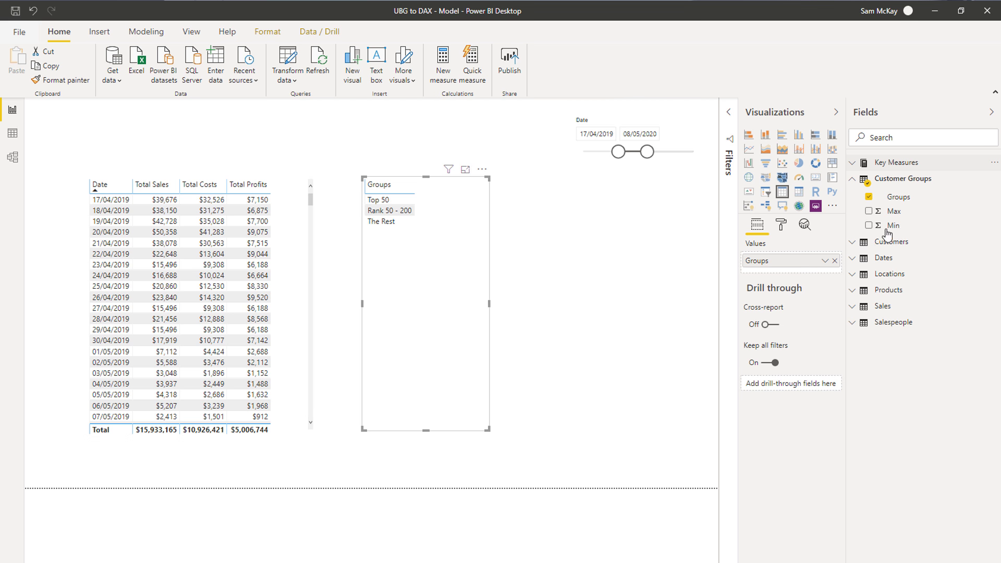
# Add a card visual showing Total Sales under the date slicer and shorten it to fit its value
pyautogui.click(863, 163)
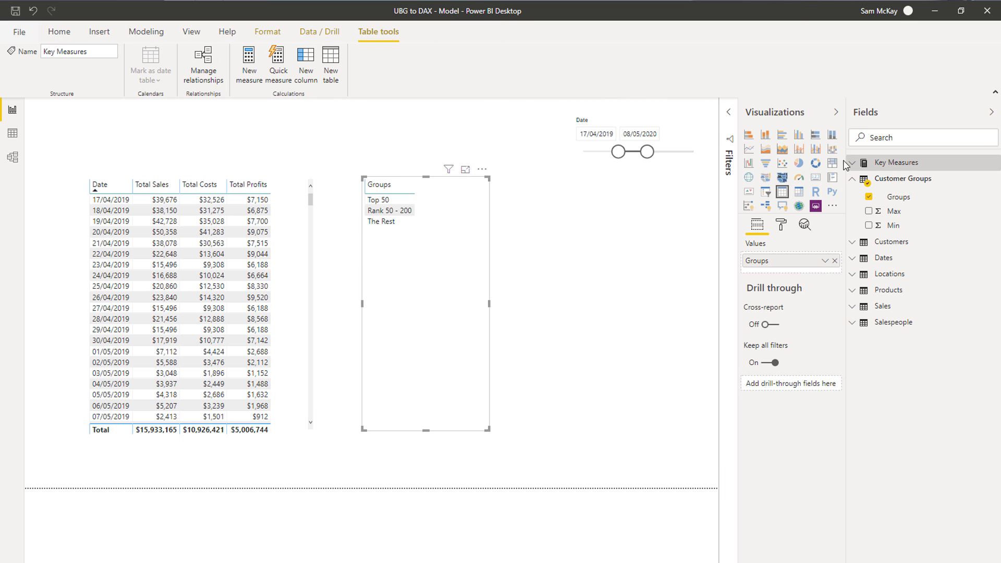
pyautogui.click(852, 162)
pyautogui.moveTo(906, 451); pyautogui.dragTo(628, 230)
pyautogui.click(816, 177)
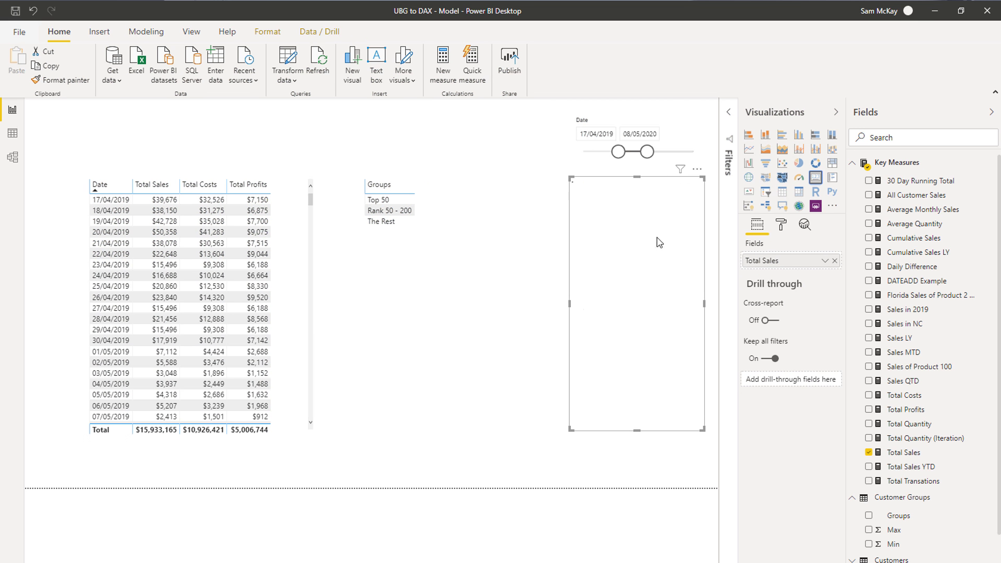
pyautogui.moveTo(637, 426); pyautogui.dragTo(637, 259)
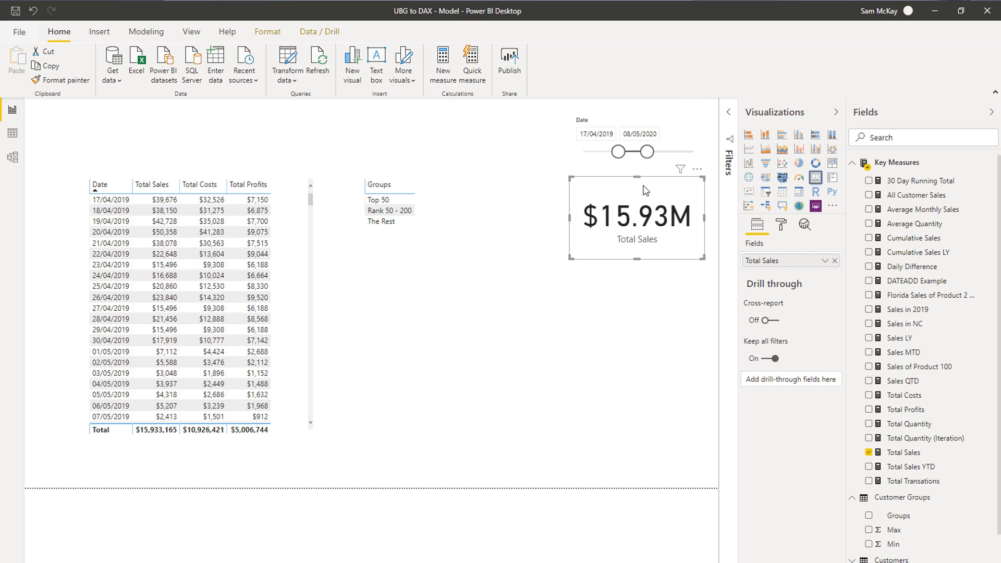
# Duplicate the Total Sales card, place the copy directly below it, and make it show Total Profits
pyautogui.hotkey('ctrl', 'c')
pyautogui.hotkey('ctrl', 'v')
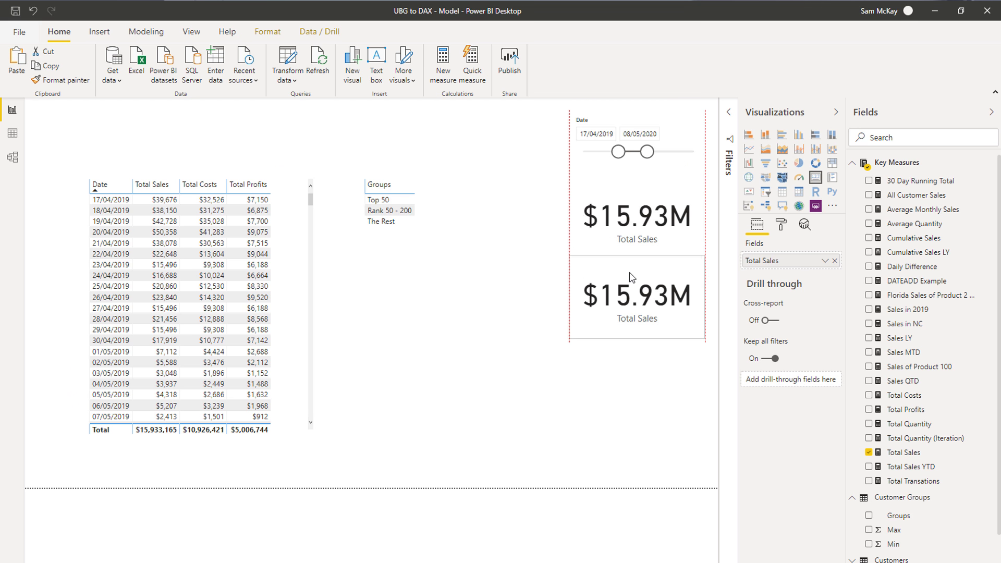
pyautogui.moveTo(632, 280); pyautogui.dragTo(717, 232)
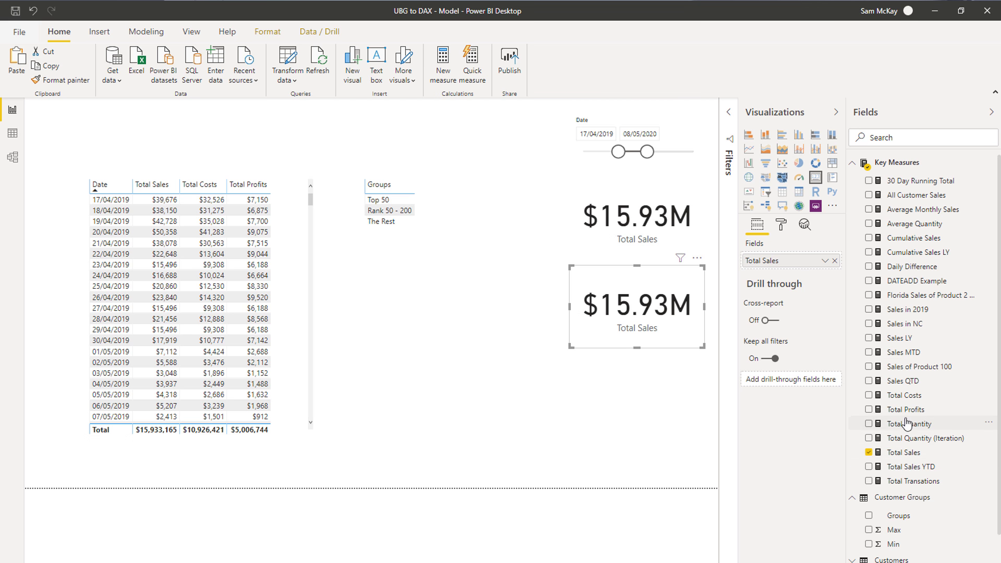
pyautogui.moveTo(897, 408); pyautogui.dragTo(793, 265)
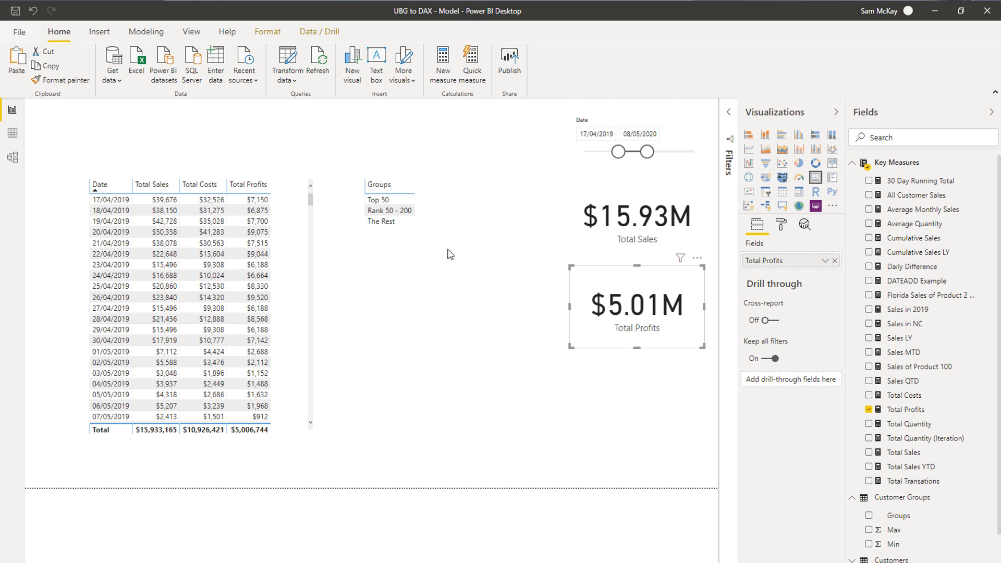
# Widen the Groups table visual and add the Total Profits measure to it
pyautogui.click(469, 292)
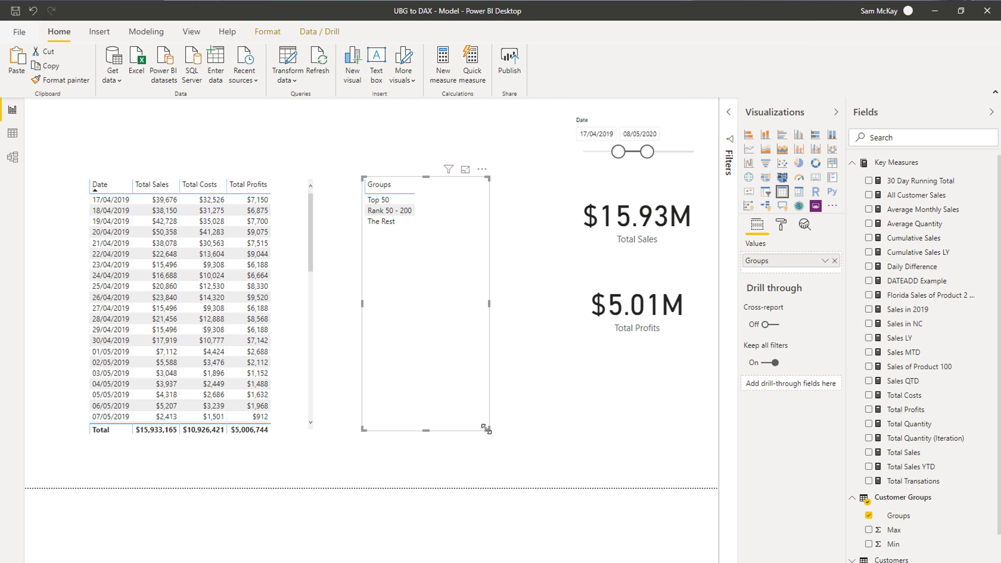
pyautogui.moveTo(489, 431); pyautogui.dragTo(569, 436)
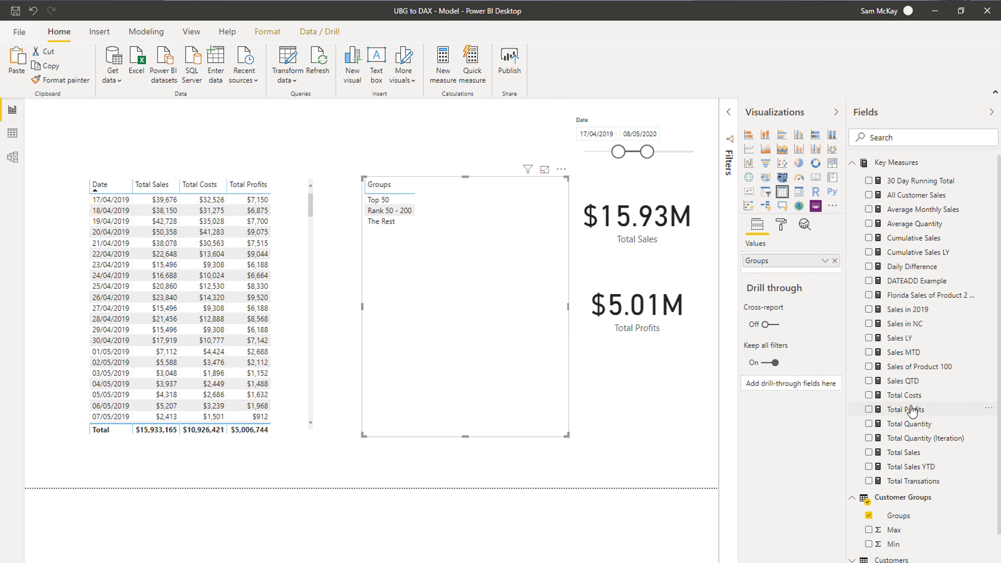
pyautogui.moveTo(906, 409); pyautogui.dragTo(458, 219)
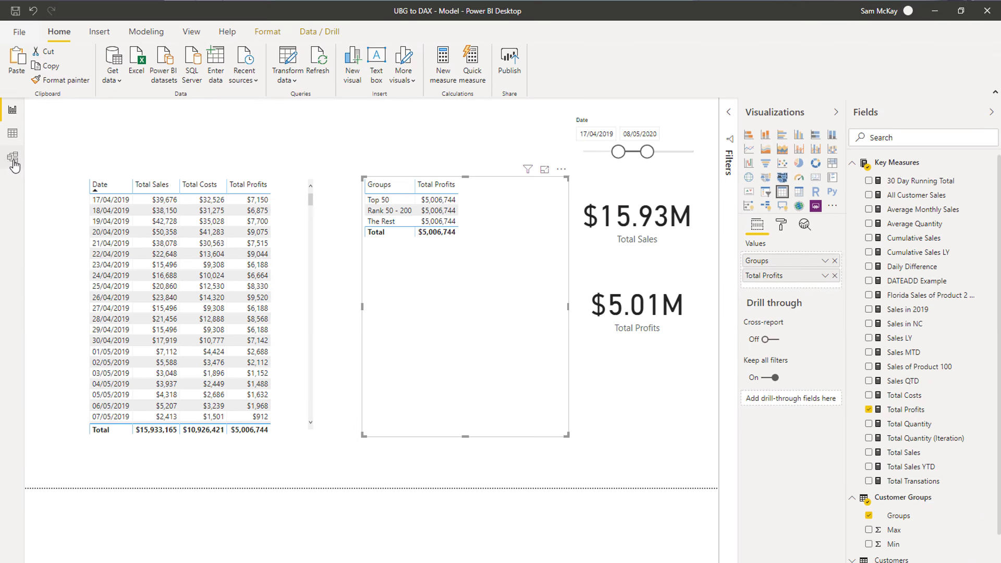
# Check how the Customer Groups table sits in the data model, and move the report's Groups table visual slightly closer to the date table
pyautogui.click(13, 159)
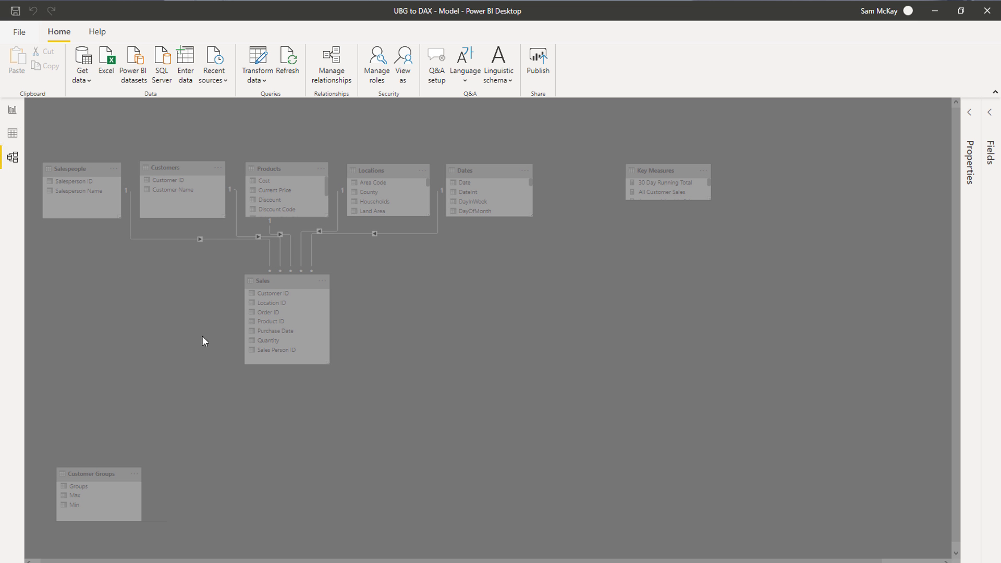
pyautogui.click(13, 110)
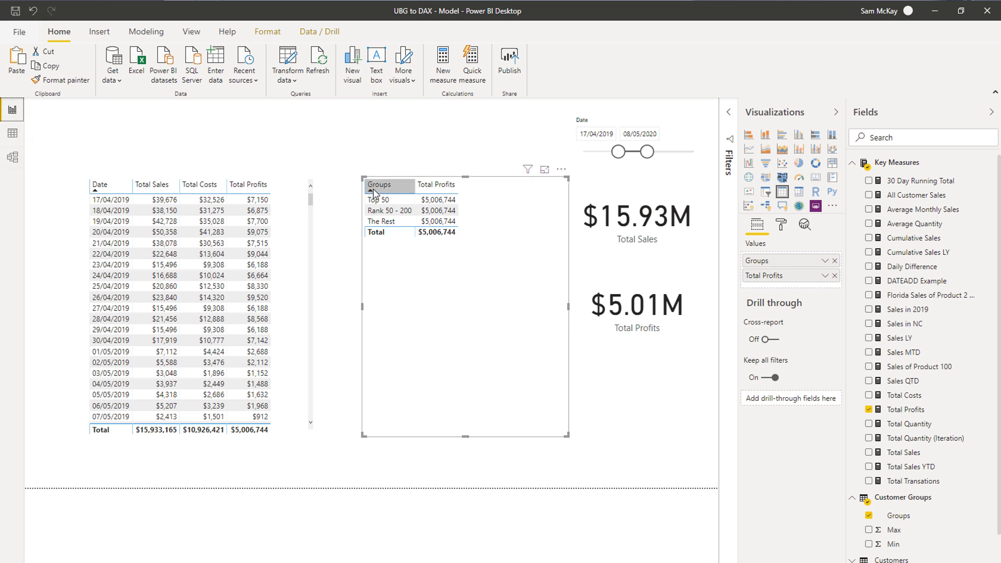
pyautogui.moveTo(561, 177); pyautogui.dragTo(546, 177)
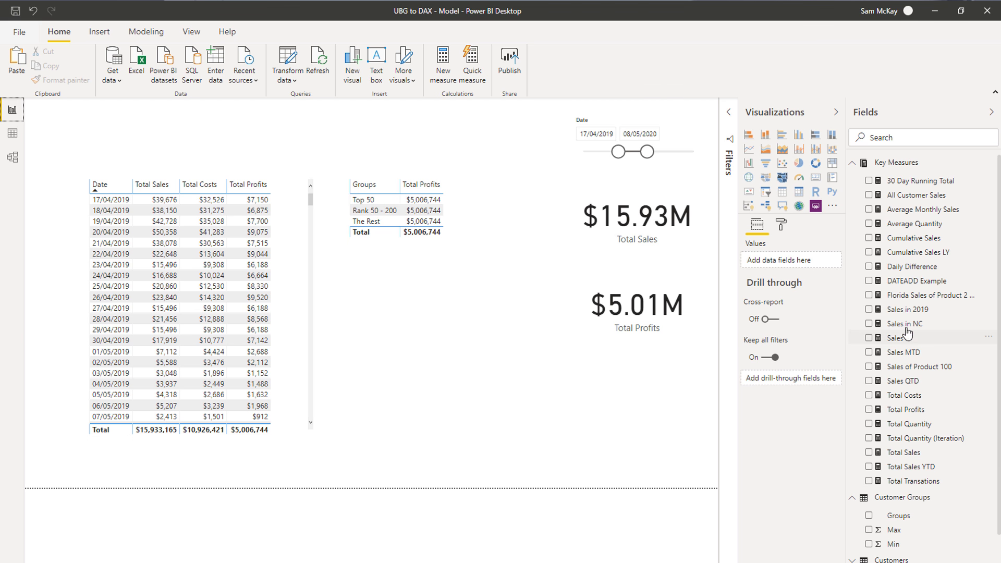
# Create a new measure in the Key Measures table and name it Customer Group Profits
pyautogui.click(909, 310)
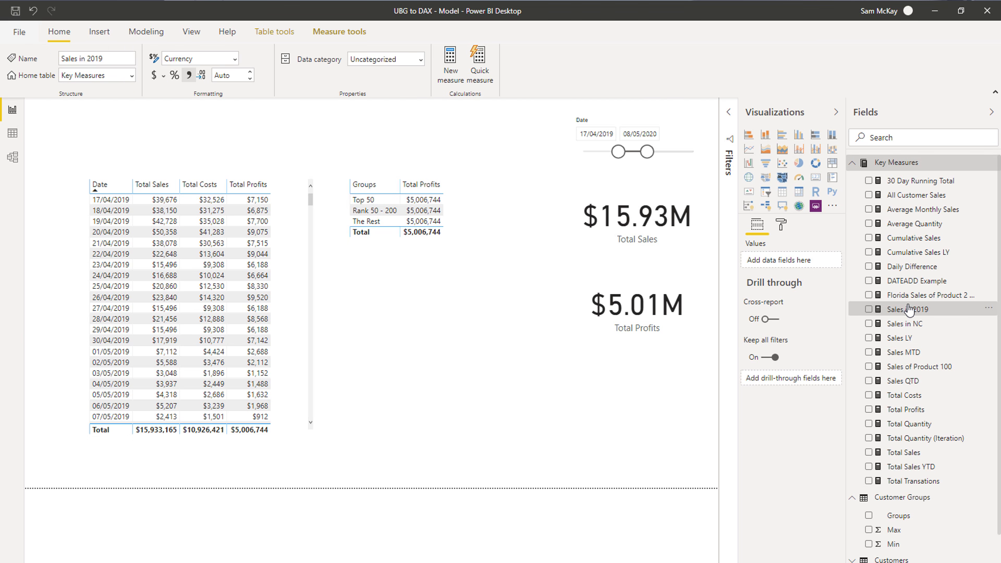
pyautogui.click(451, 69)
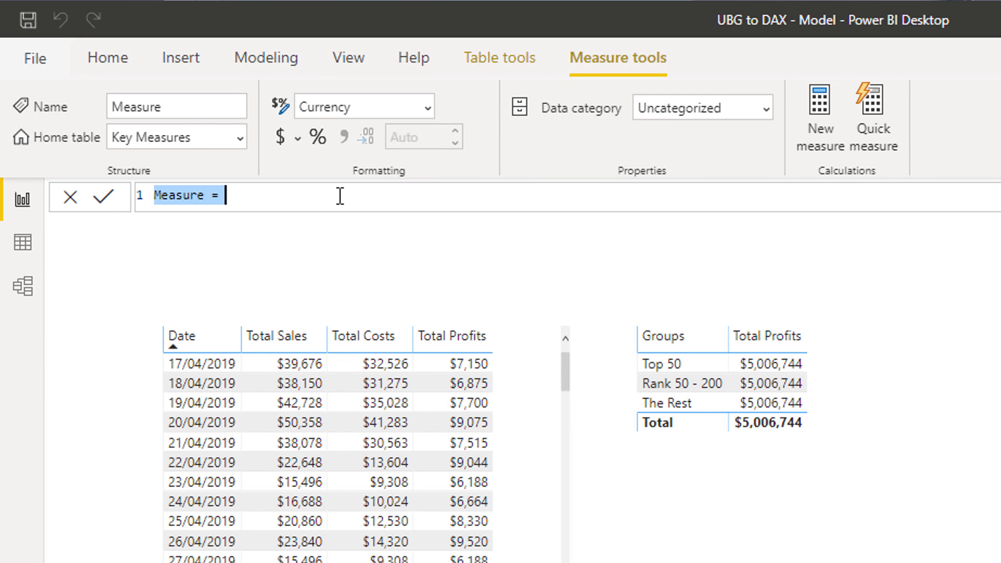
pyautogui.write('Customer')
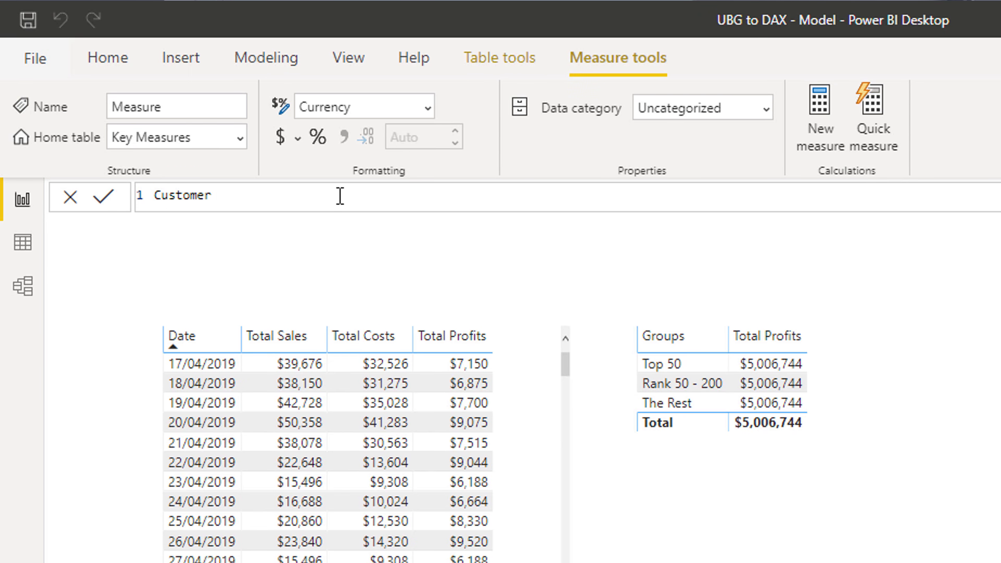
pyautogui.write(' Group Profits =')
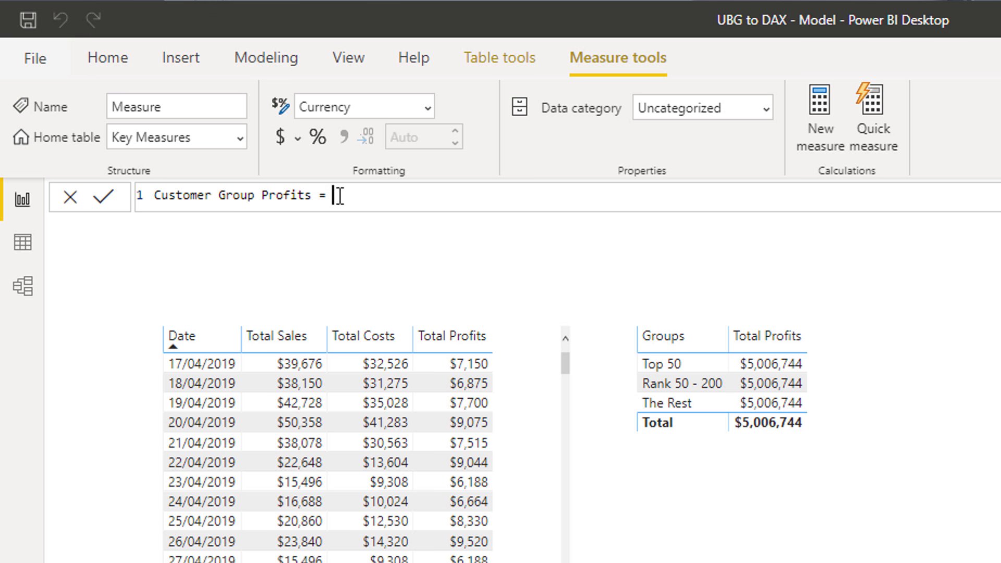
# Begin the Customer Group Profits formula on a new line with CALCULATE, using [Total Profits] as its expression
pyautogui.hotkey('shift', 'Return')
pyautogui.write('CALCULATE(')
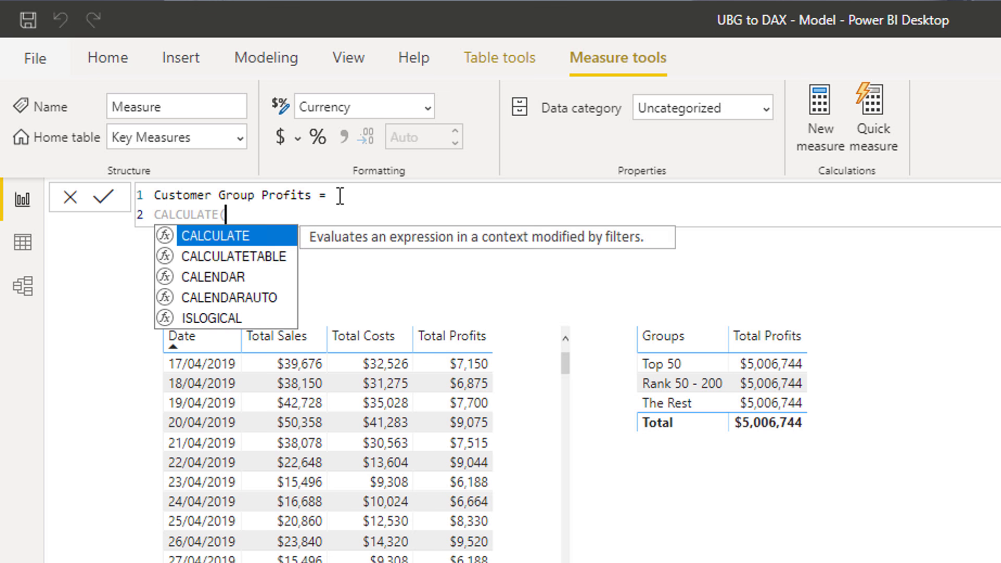
pyautogui.press('Tab')
pyautogui.write('Total')
pyautogui.press('Down')
pyautogui.press('Down')
pyautogui.press('Up')
pyautogui.press('Tab')
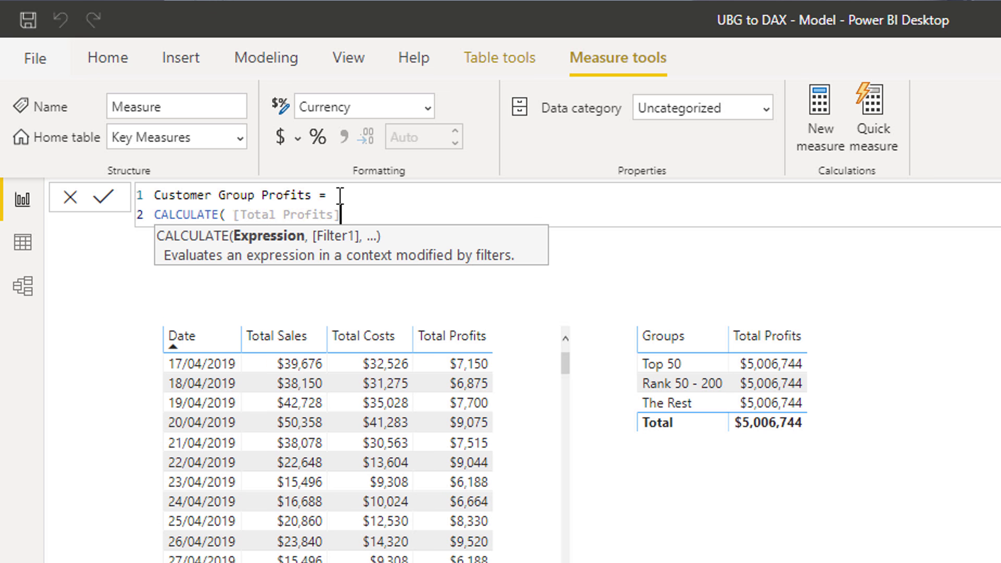
pyautogui.write(',')
pyautogui.hotkey('shift', 'Return')
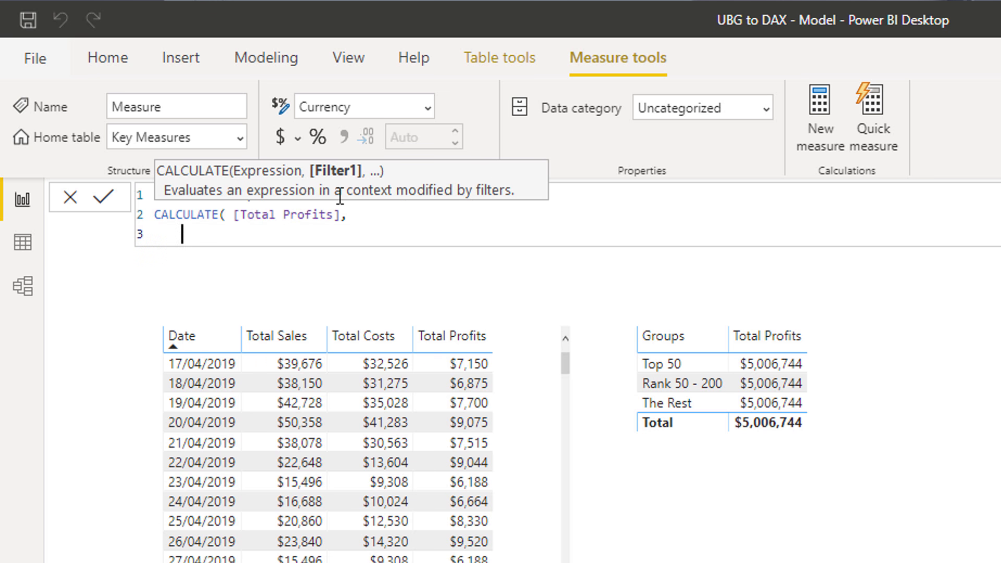
# Add a FILTER argument to CALCULATE that iterates over VALUES( Customers[Customer Name] )
pyautogui.write('FILTER(')
pyautogui.press('Tab')
pyautogui.write('VALUES')
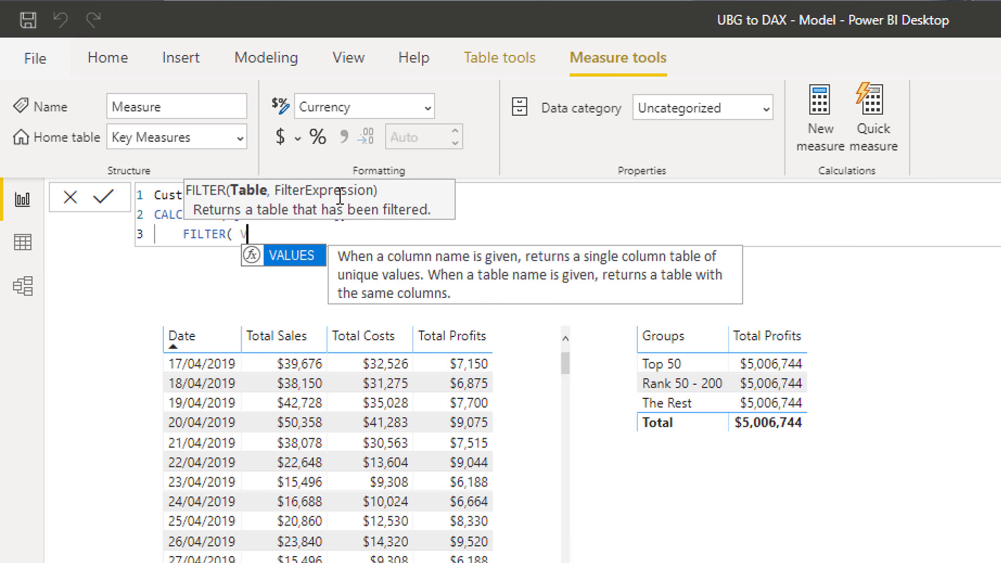
pyautogui.press('Tab')
pyautogui.write('Cus')
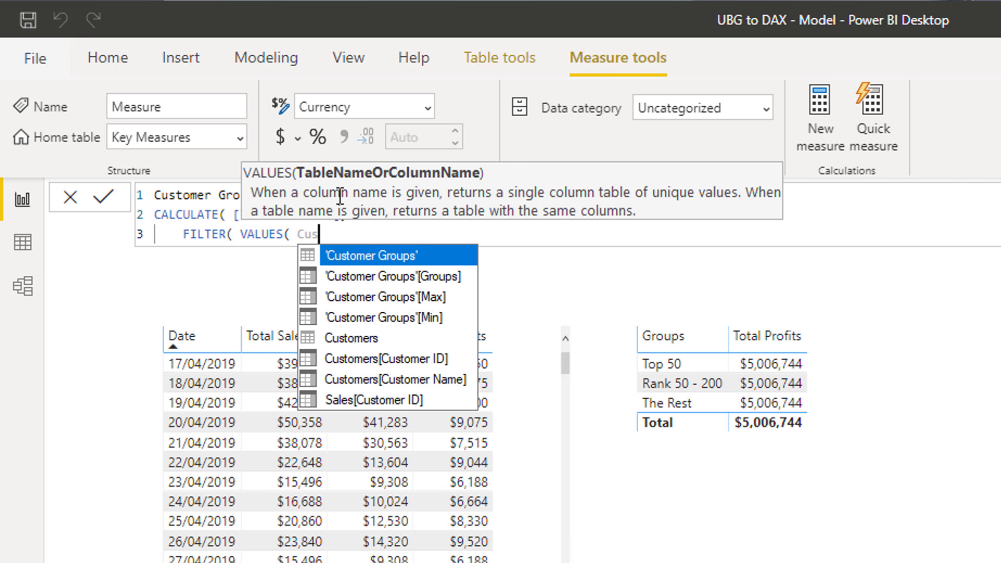
pyautogui.press('Down')
pyautogui.press('Down')
pyautogui.press('Down')
pyautogui.press('Down')
pyautogui.press('Down')
pyautogui.press('Down')
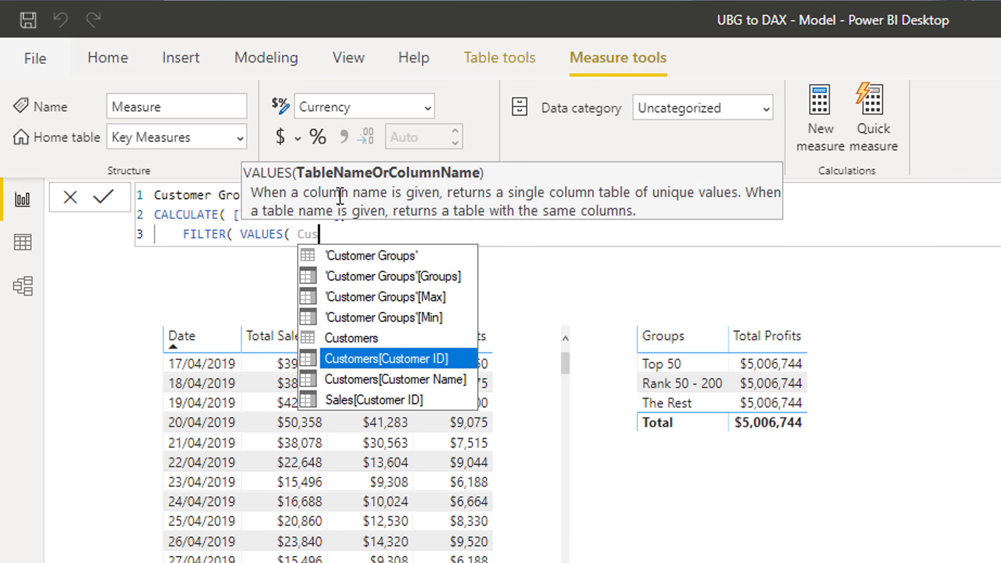
pyautogui.press('Tab')
pyautogui.write(')')
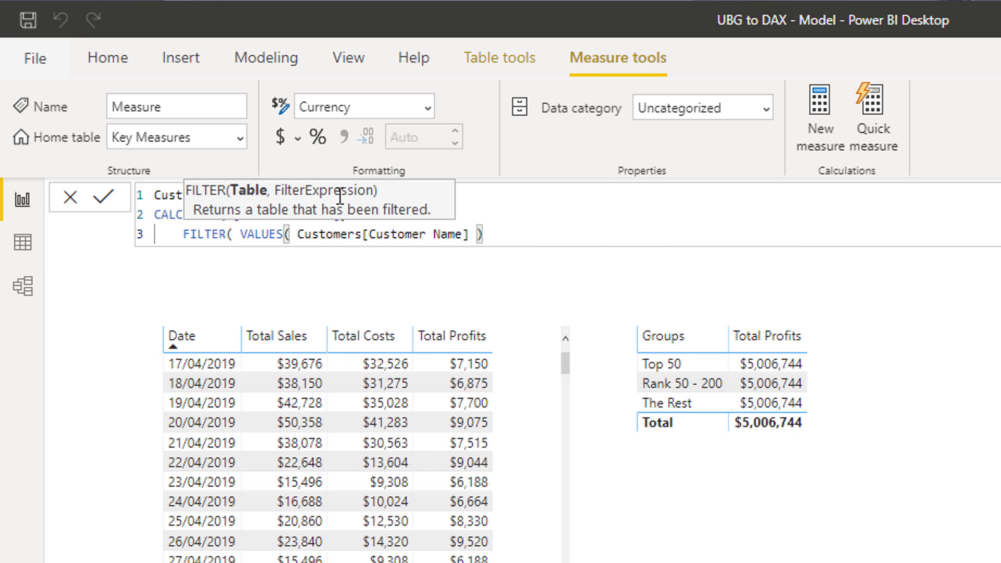
pyautogui.write(',')
pyautogui.press('Return')
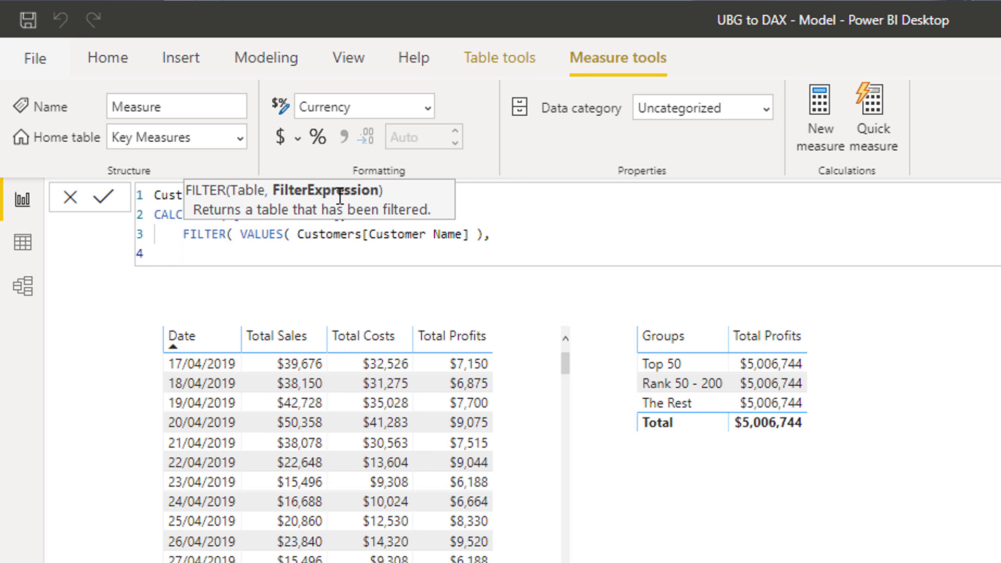
# Start the filter expression with COUNTROWS wrapping a nested FILTER over the 'Customer Groups' table
pyautogui.write('COUNTROWS(')
pyautogui.press('Return')
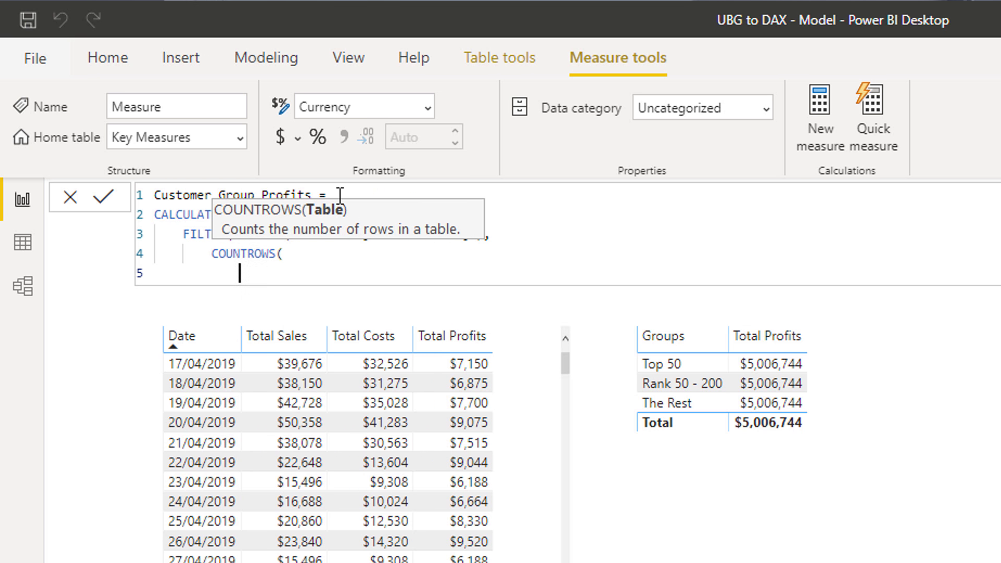
pyautogui.write('FILTER(')
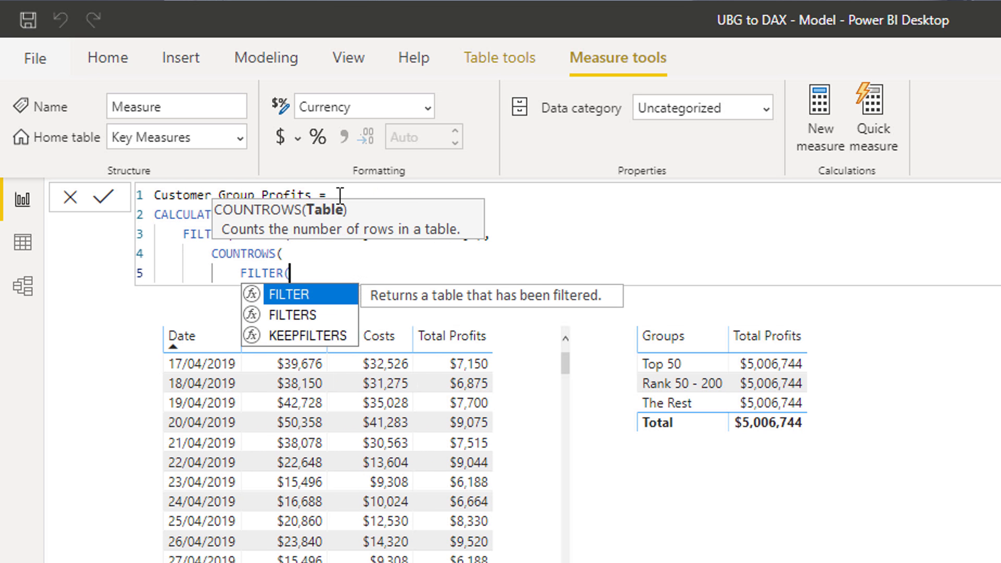
pyautogui.write(' Cus')
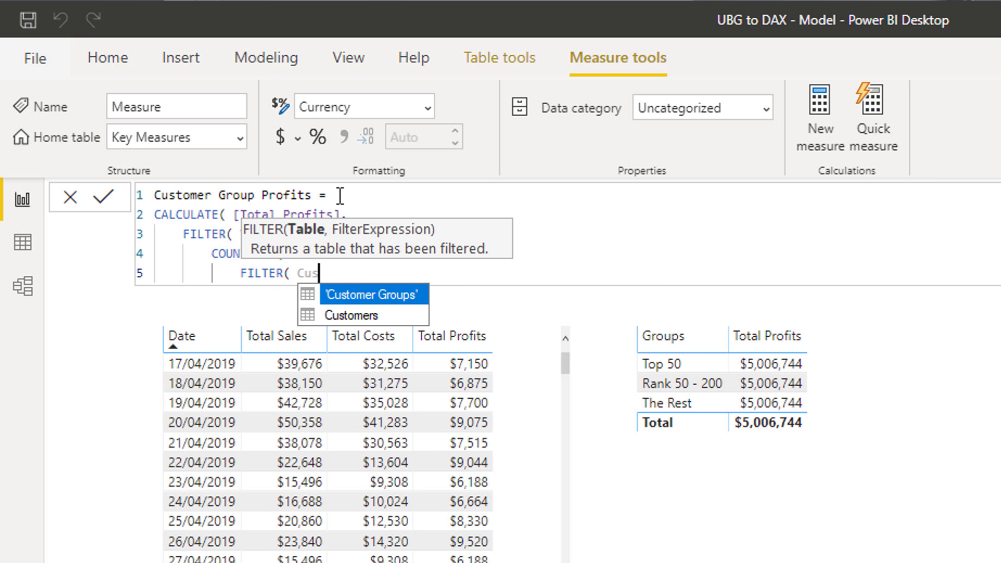
pyautogui.press('Tab')
pyautogui.write(',')
pyautogui.press('Return')
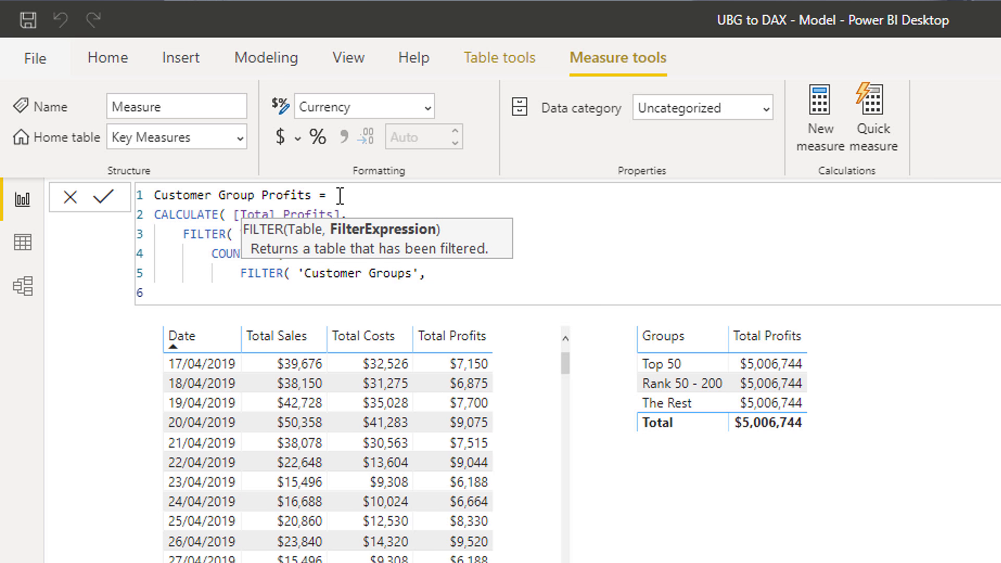
# Begin the nested filter's condition with RANKX over ALL( Customers[Customer Name] )
pyautogui.write('RANKX(')
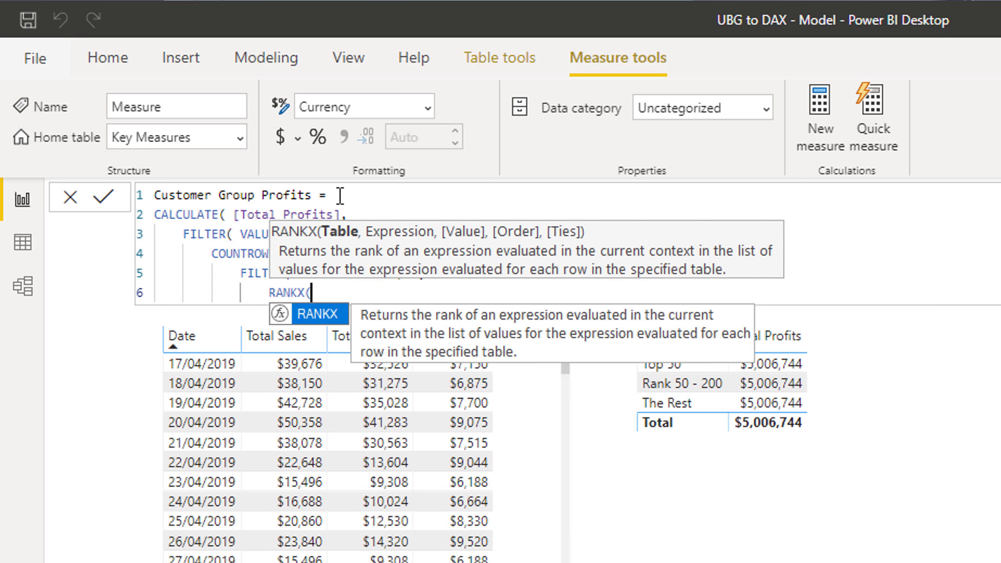
pyautogui.write(' ALL( ')
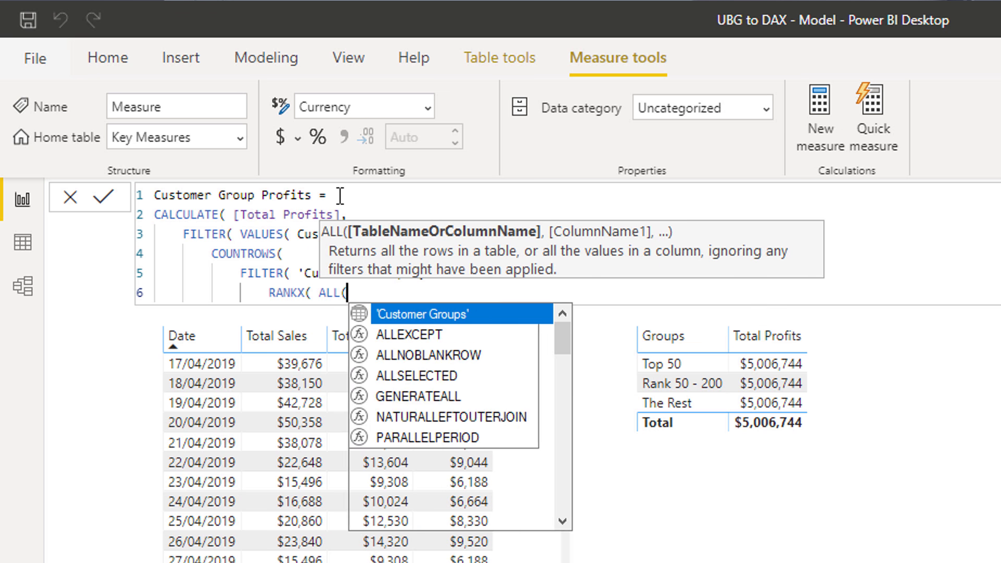
pyautogui.write('Cus')
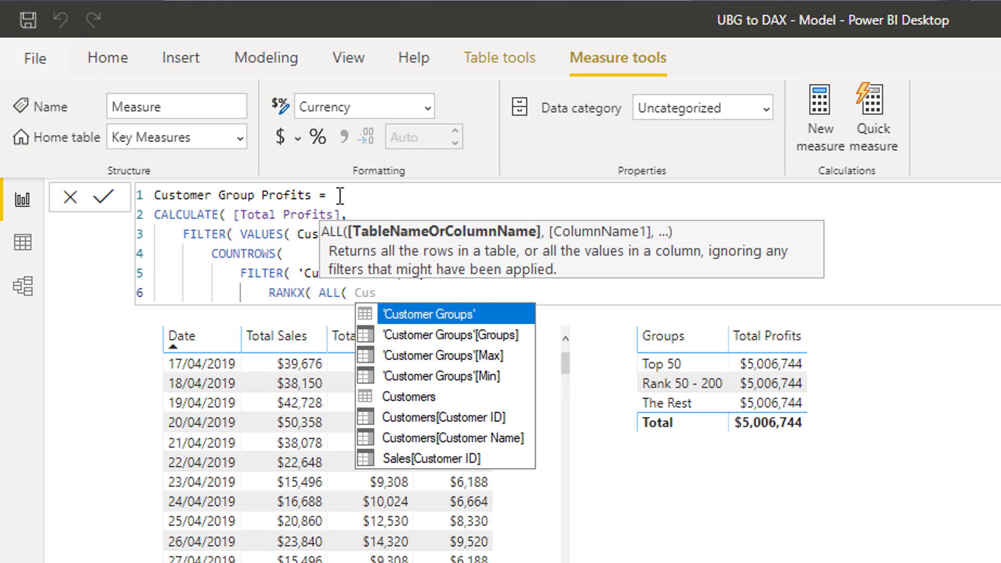
pyautogui.press('Down')
pyautogui.press('Down')
pyautogui.press('Down')
pyautogui.press('Down')
pyautogui.press('Down')
pyautogui.press('Down')
pyautogui.press('Tab')
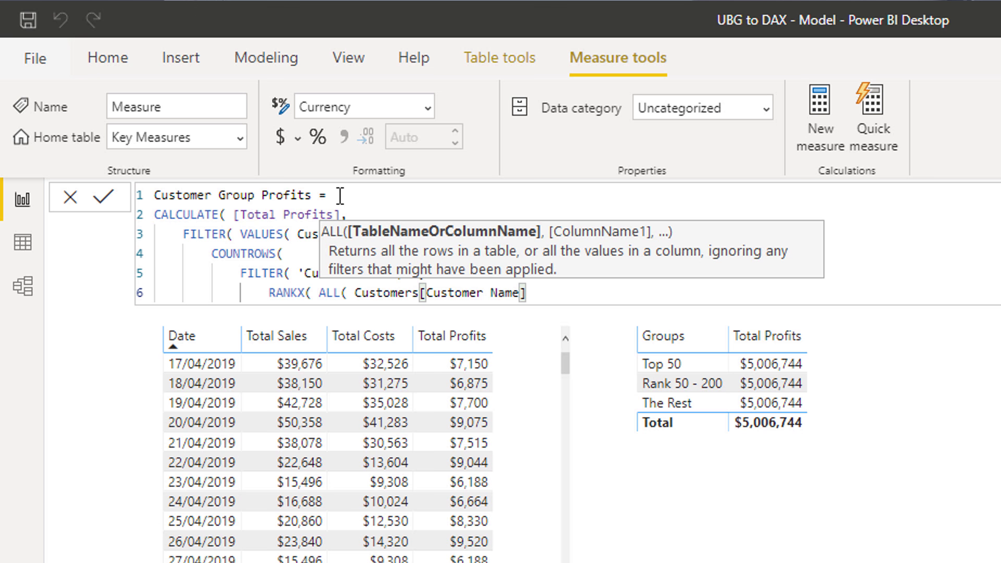
# Complete the RANKX function with [Total Profits] as its expression, an empty value argument and DESC order
pyautogui.write('), Total')
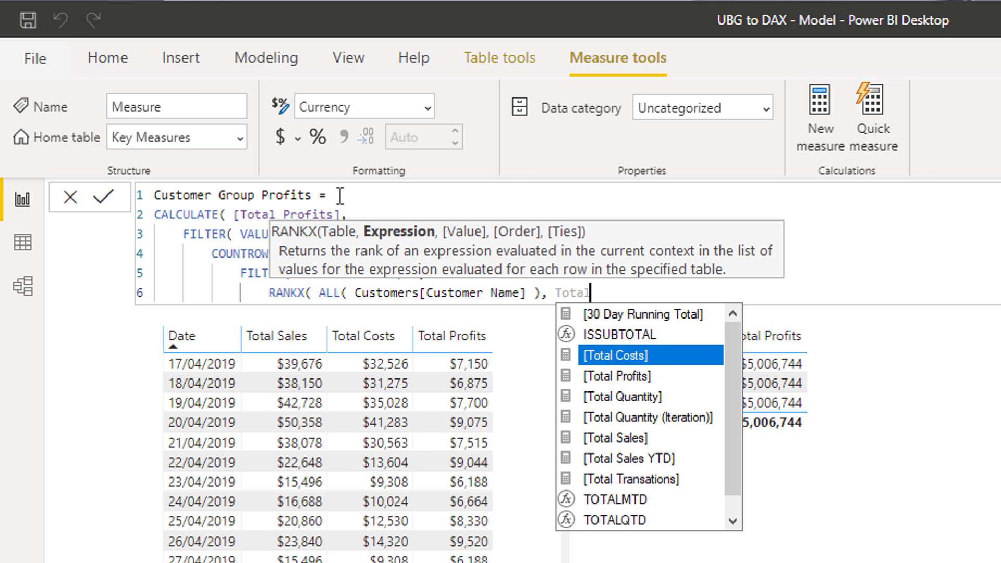
pyautogui.press('Down')
pyautogui.press('Down')
pyautogui.press('Down')
pyautogui.press('Down')
pyautogui.press('Up')
pyautogui.press('Up')
pyautogui.press('Up')
pyautogui.press('Tab')
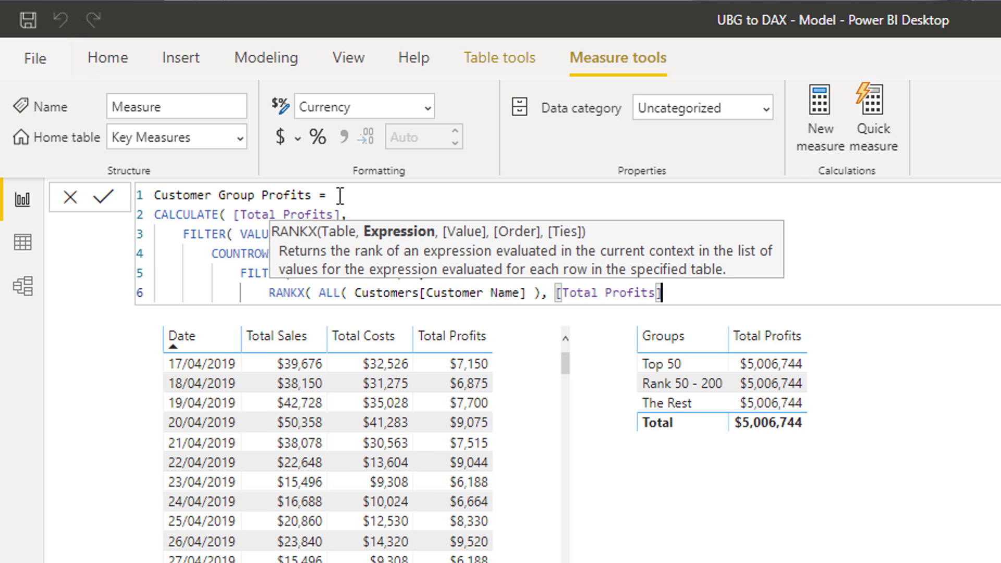
pyautogui.write(',')
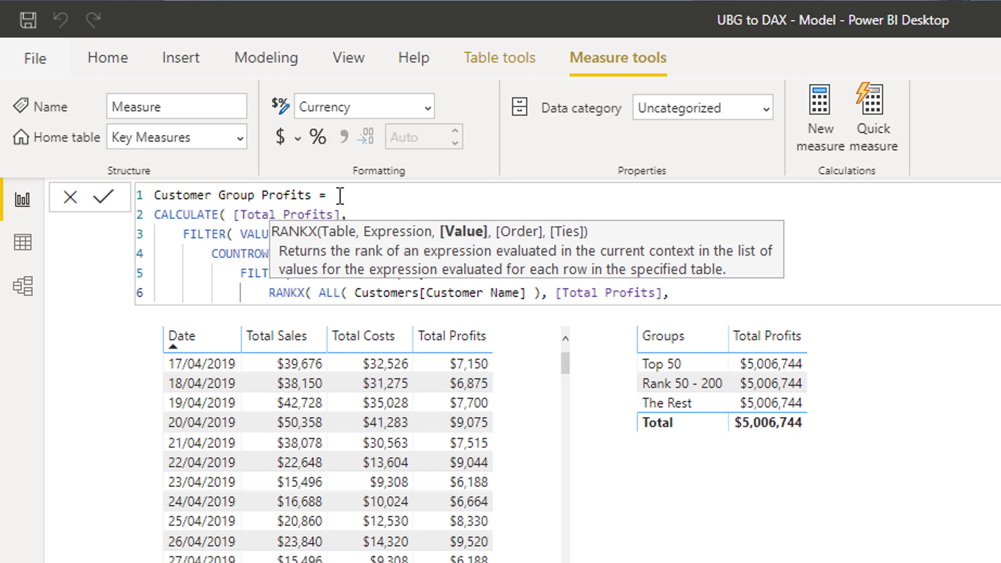
pyautogui.write(' ,')
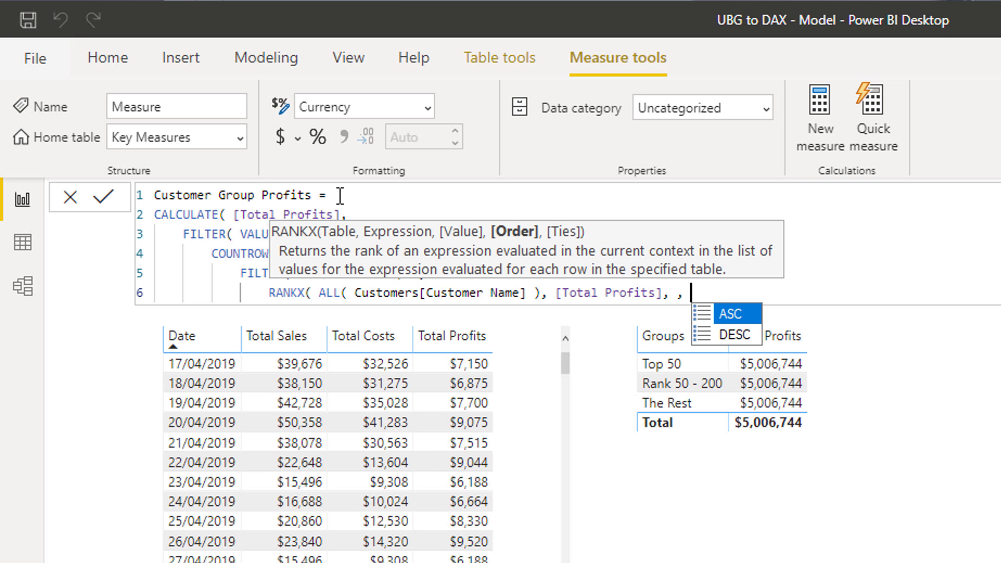
pyautogui.press('Down')
pyautogui.press('Tab')
pyautogui.write(') ')
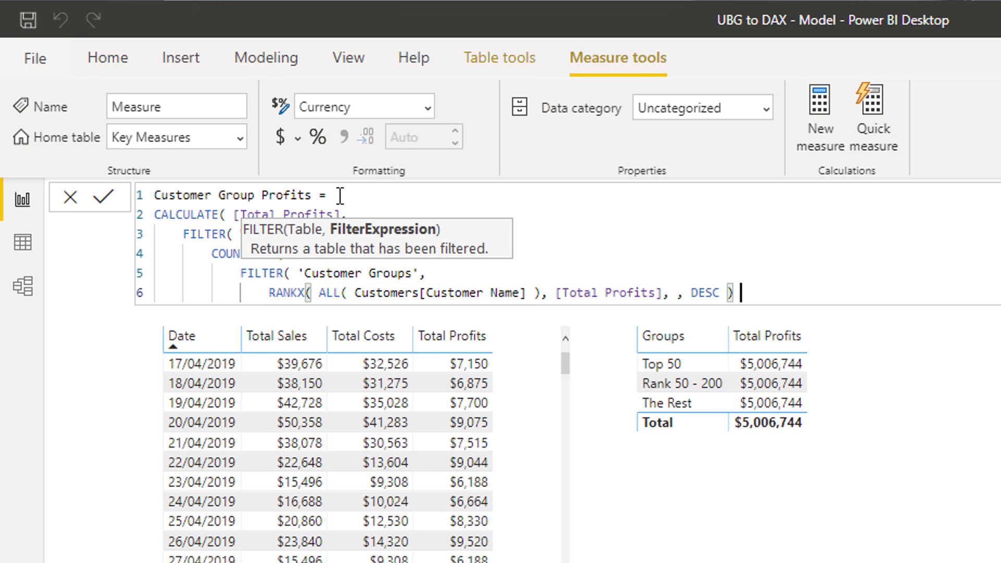
# Require the RANKX result to be greater than 'Customer Groups'[Min]
pyautogui.write('> Cus')
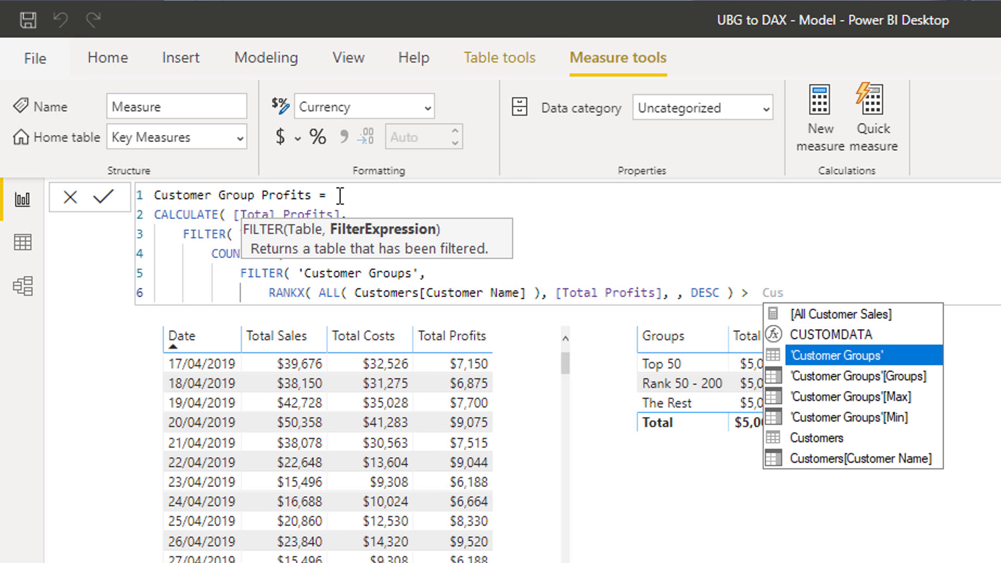
pyautogui.press('Down')
pyautogui.press('Down')
pyautogui.press('Down')
pyautogui.press('Tab')
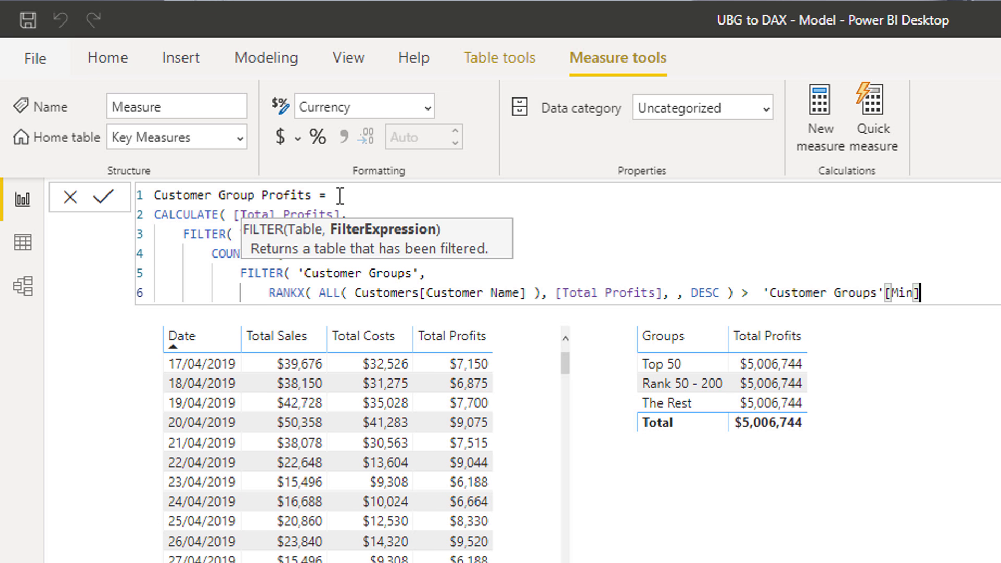
# Add an && condition reusing the same RANKX expression with <= 'Customer Groups'[Max], and close the nested FILTER
pyautogui.press('Return')
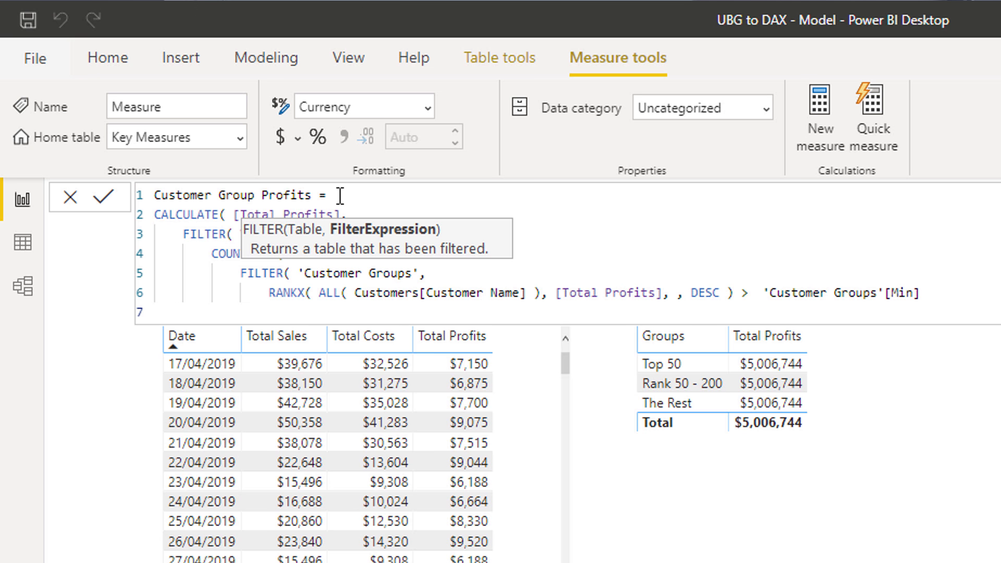
pyautogui.write('&&')
pyautogui.moveTo(749, 292); pyautogui.dragTo(273, 294)
pyautogui.hotkey('ctrl', 'c')
pyautogui.click(290, 312)
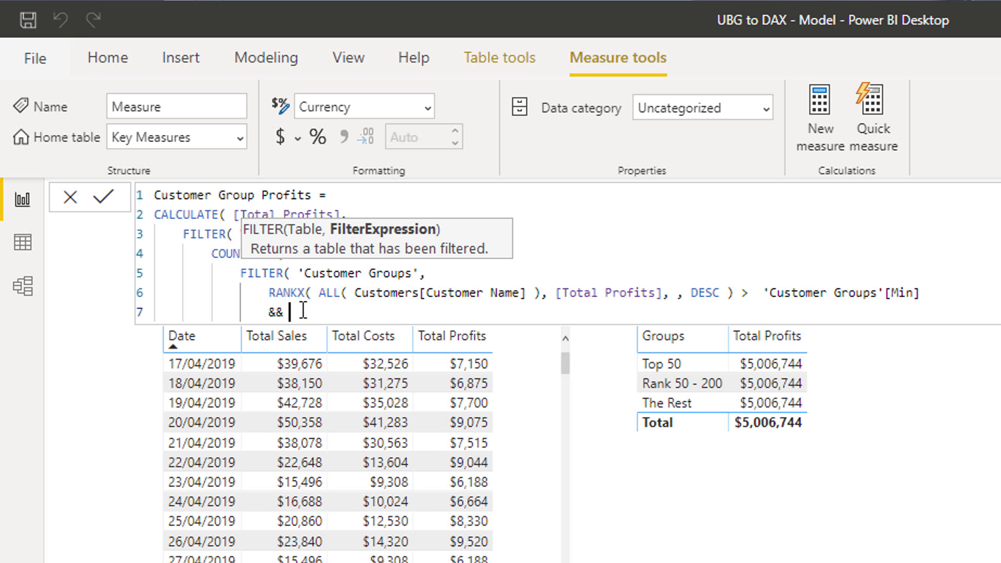
pyautogui.hotkey('ctrl', 'v')
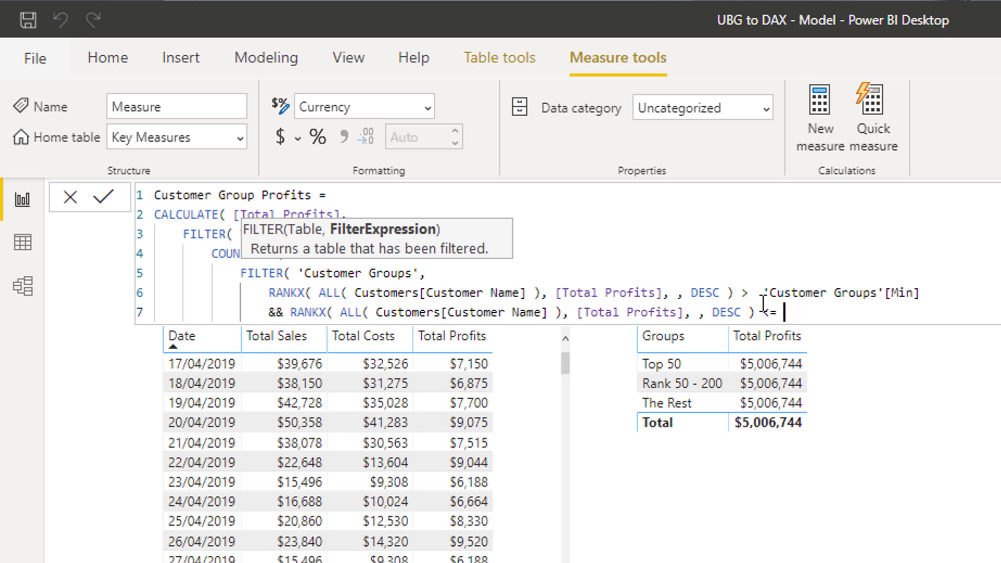
pyautogui.write('max')
pyautogui.press('Tab')
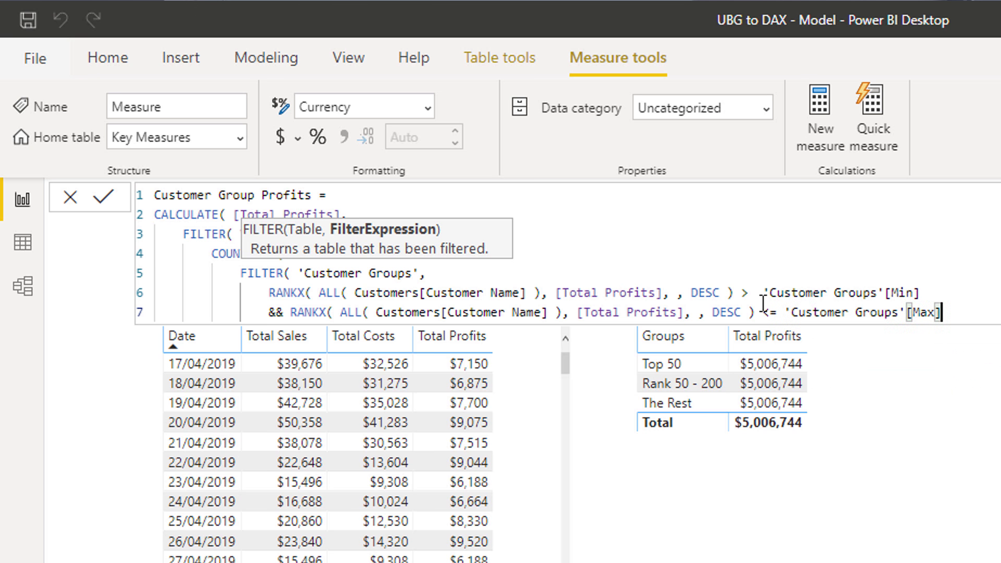
pyautogui.write(')')
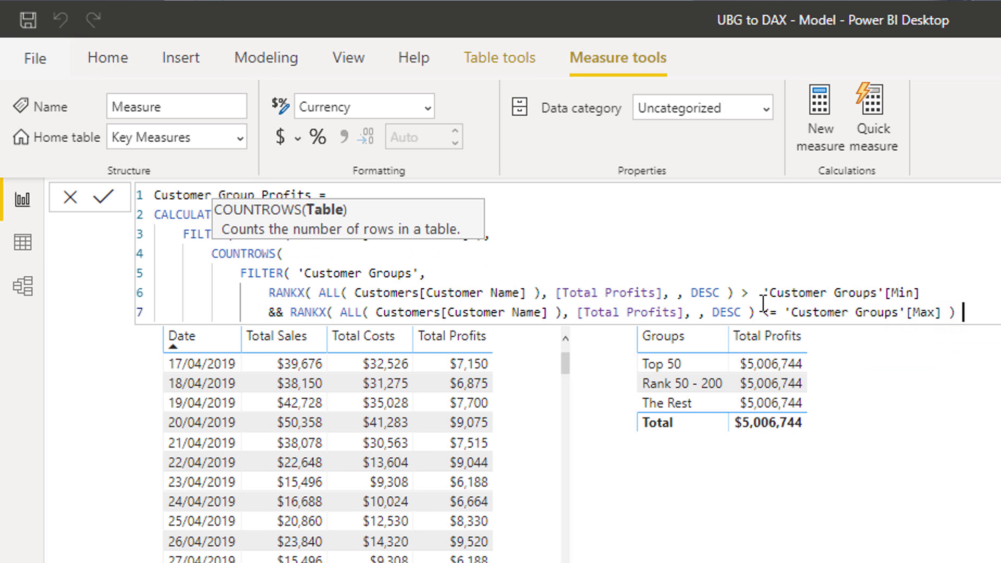
# Close COUNTROWS after the nested FILTER, require its result to be > 0, close the remaining parentheses and commit the measure
pyautogui.press('Return')
pyautogui.write('>')
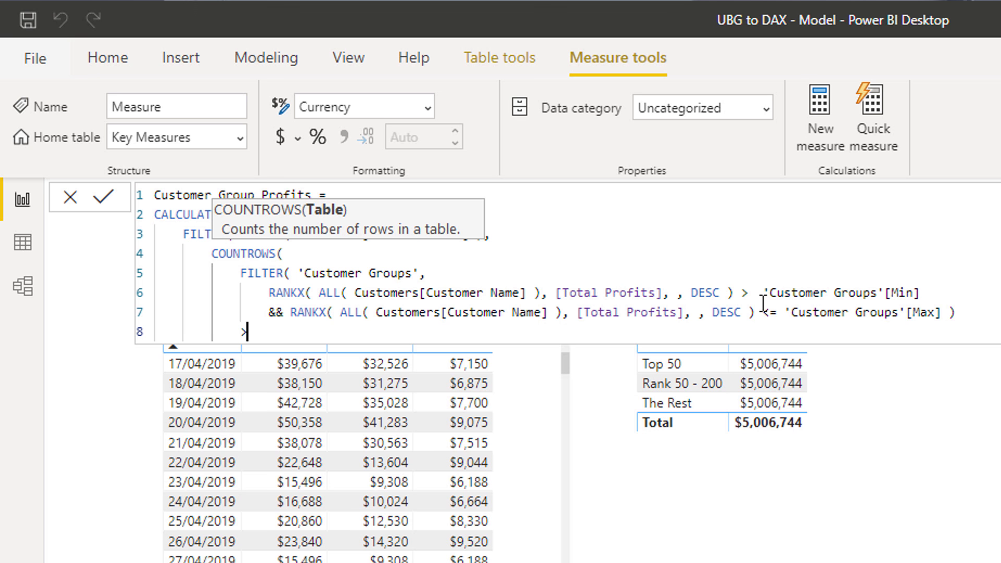
pyautogui.write(' 0 ) )')
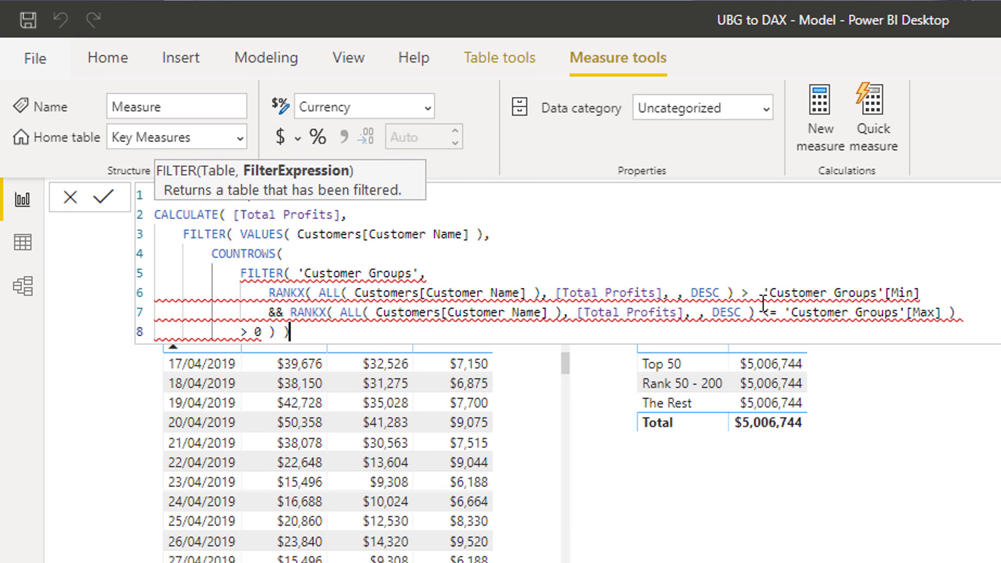
pyautogui.click(991, 317)
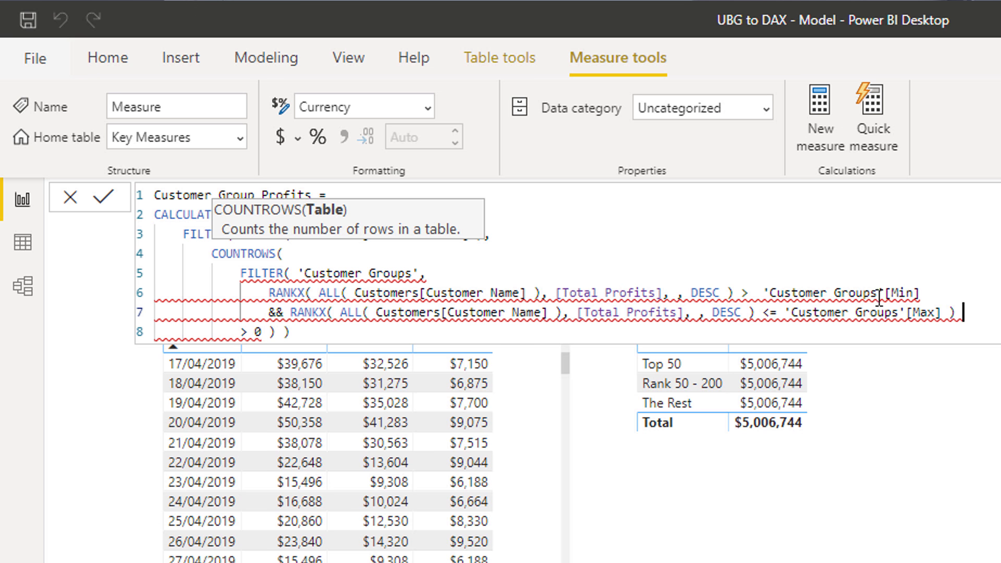
pyautogui.write(')')
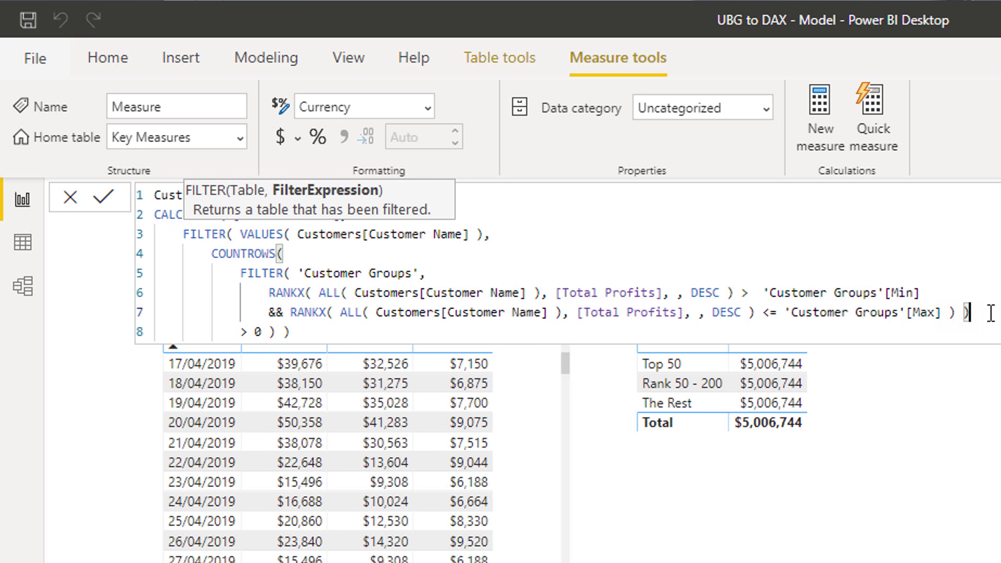
pyautogui.click(738, 331)
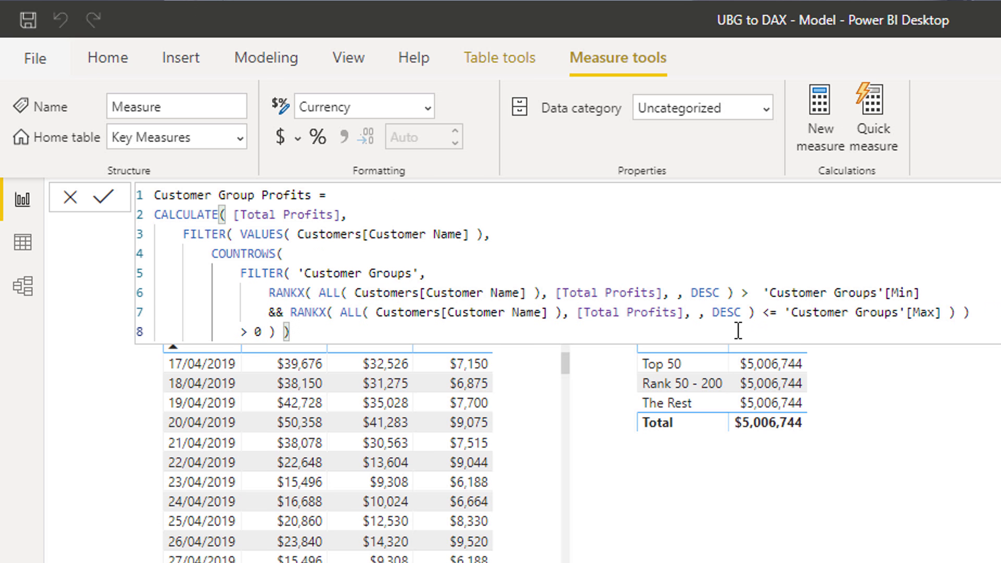
pyautogui.press('Return')
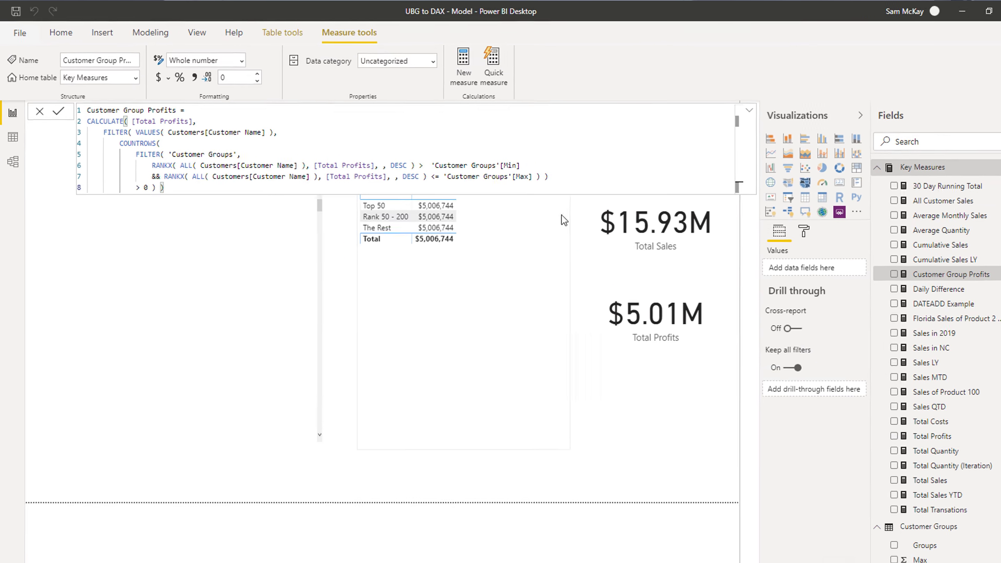
# Add Customer Group Profits to the Groups table visual and format the measure as currency
pyautogui.click(456, 245)
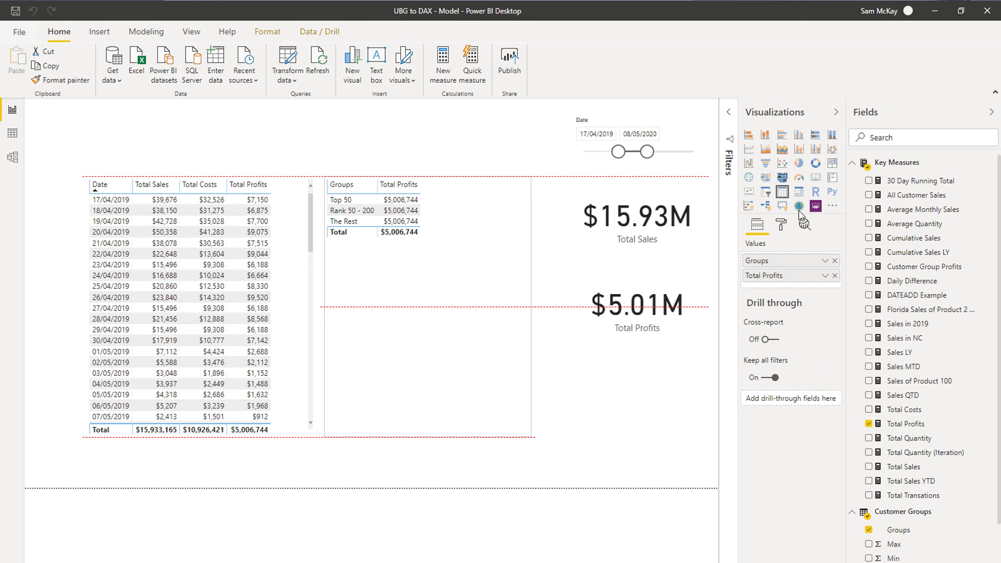
pyautogui.moveTo(910, 272); pyautogui.dragTo(782, 260)
pyautogui.click(889, 252)
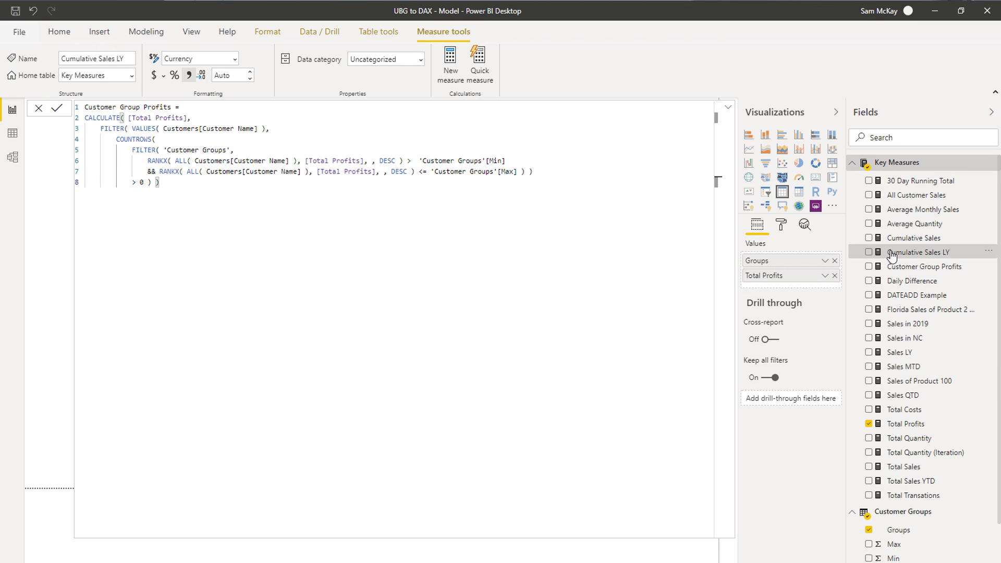
pyautogui.moveTo(497, 241); pyautogui.dragTo(470, 242)
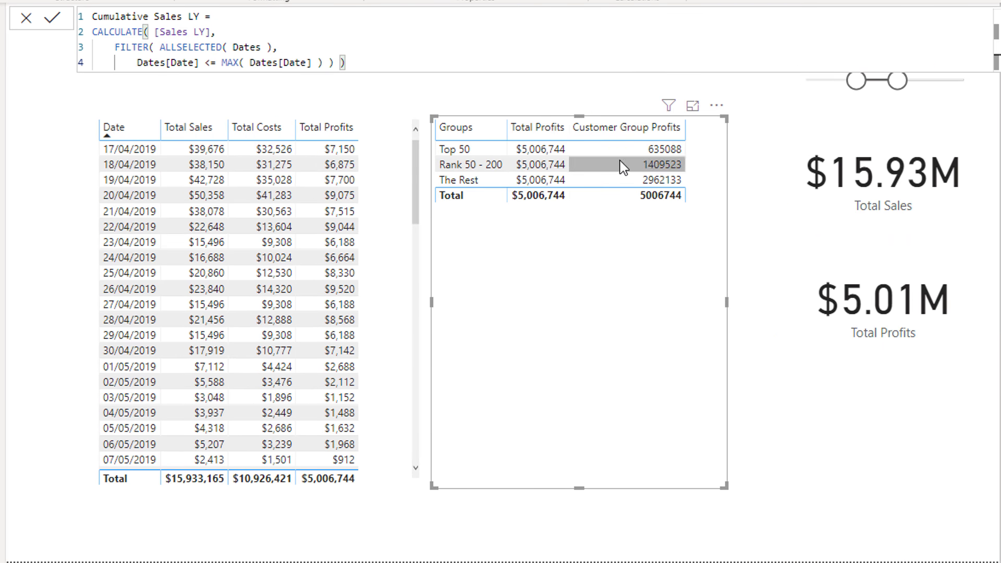
pyautogui.click(924, 266)
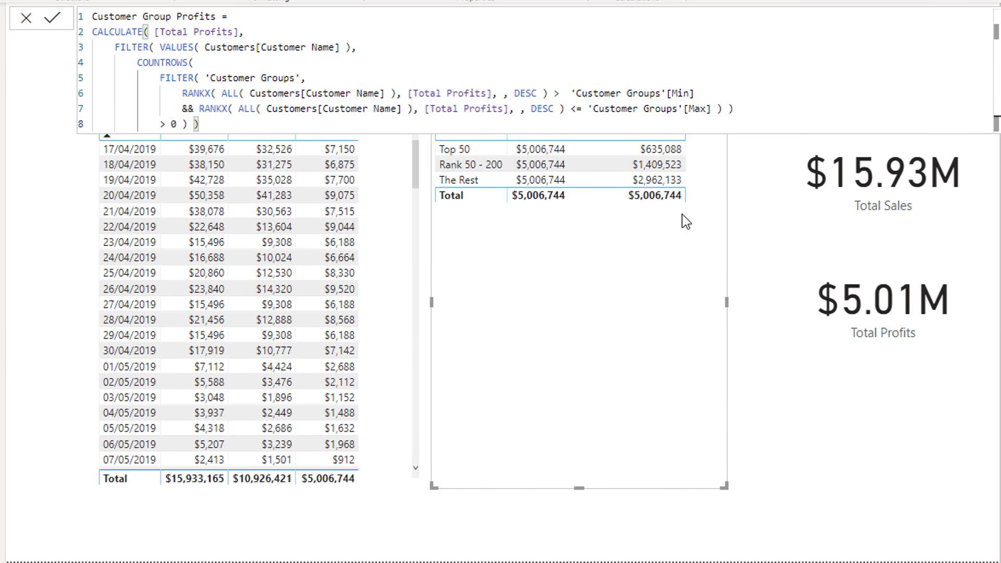
pyautogui.click(544, 217)
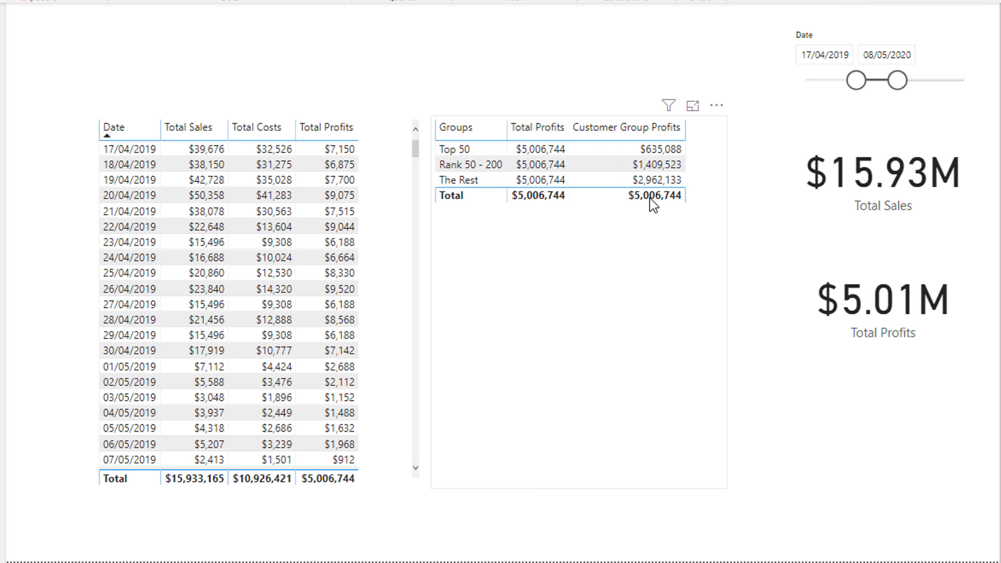
# Review the Customer Group Profits formula, examining CALCULATE, [Total Profits], the VALUES customer list and the RANKX expression
pyautogui.click(825, 246)
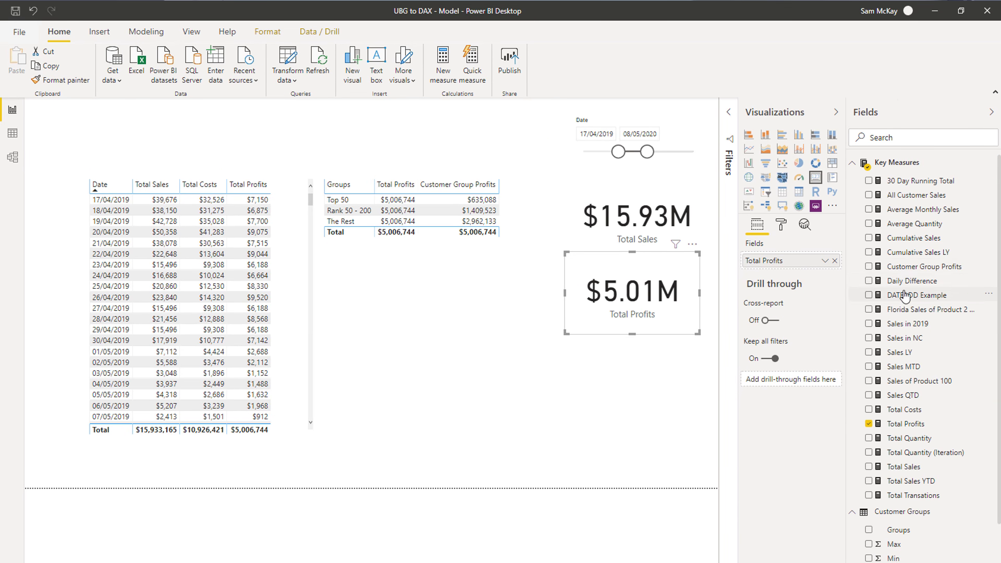
pyautogui.click(911, 268)
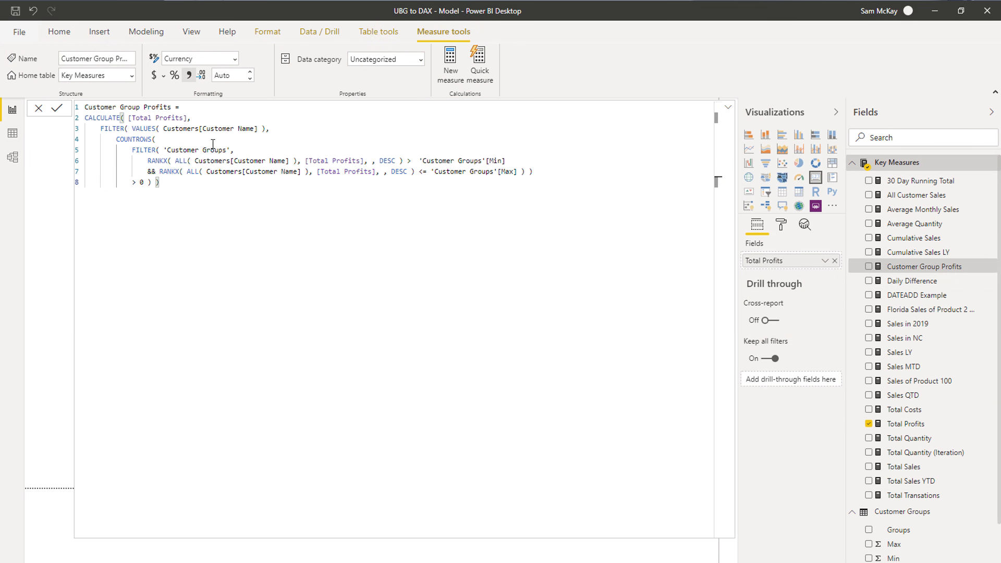
pyautogui.click(919, 280)
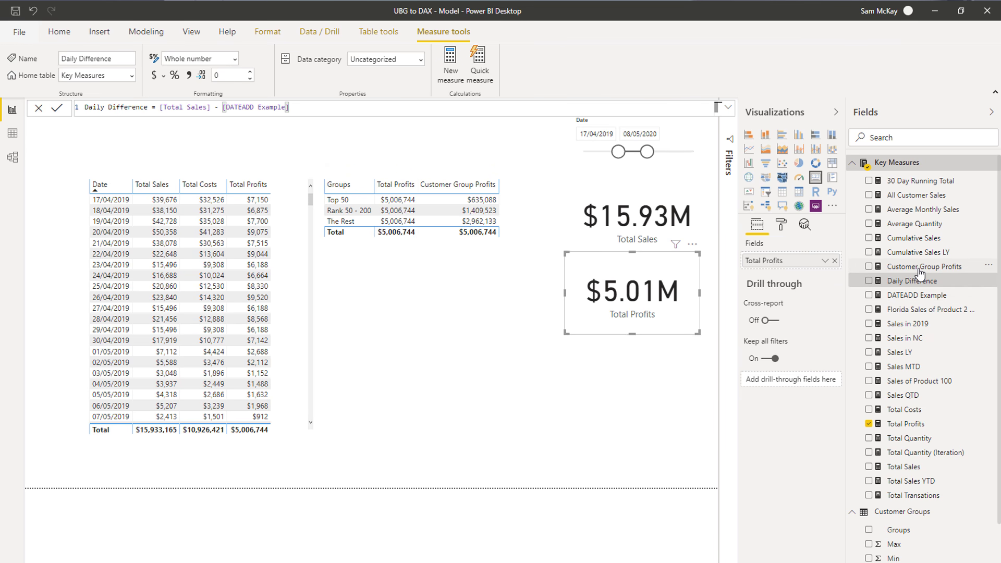
pyautogui.click(920, 275)
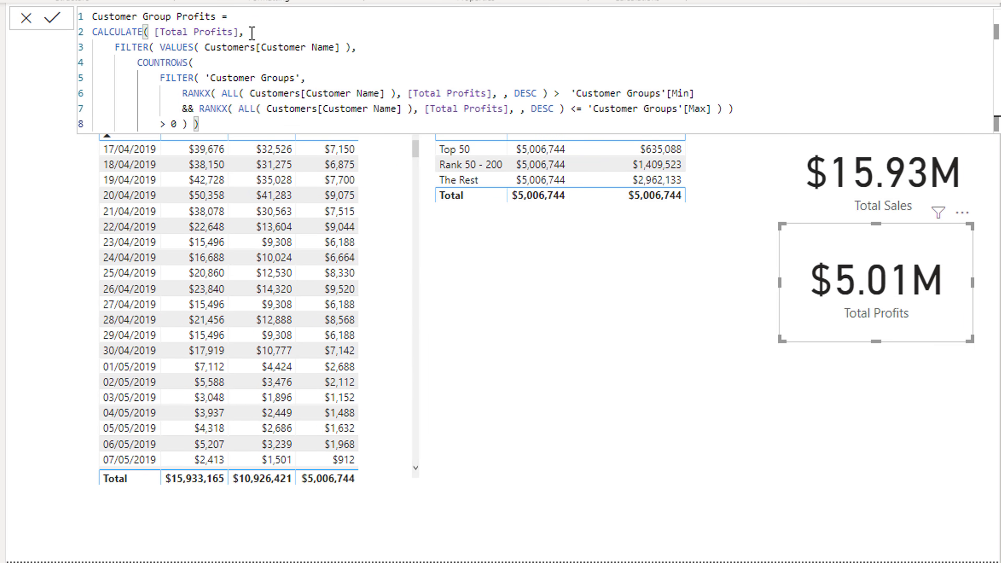
pyautogui.moveTo(244, 32); pyautogui.dragTo(155, 30)
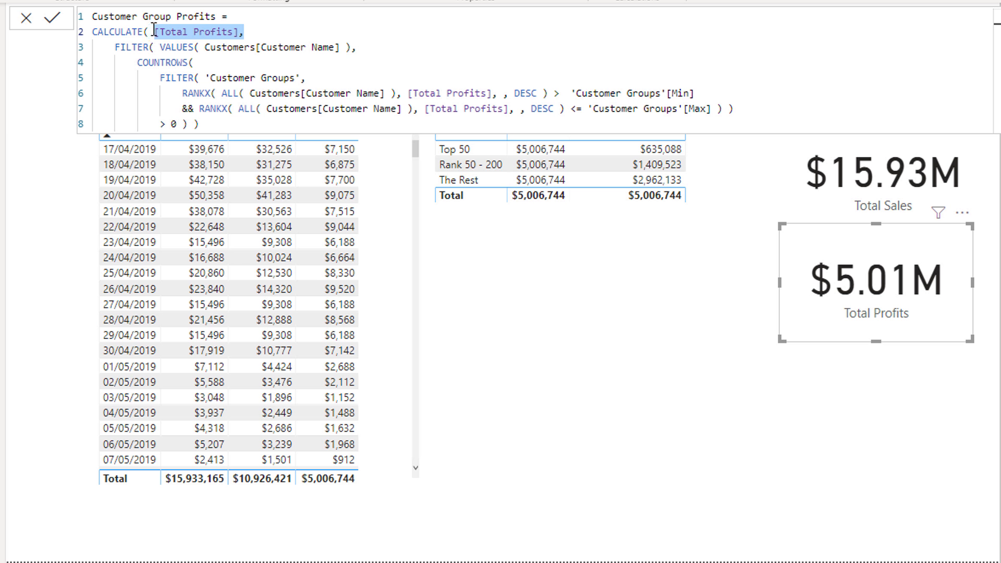
pyautogui.moveTo(148, 31); pyautogui.dragTo(84, 30)
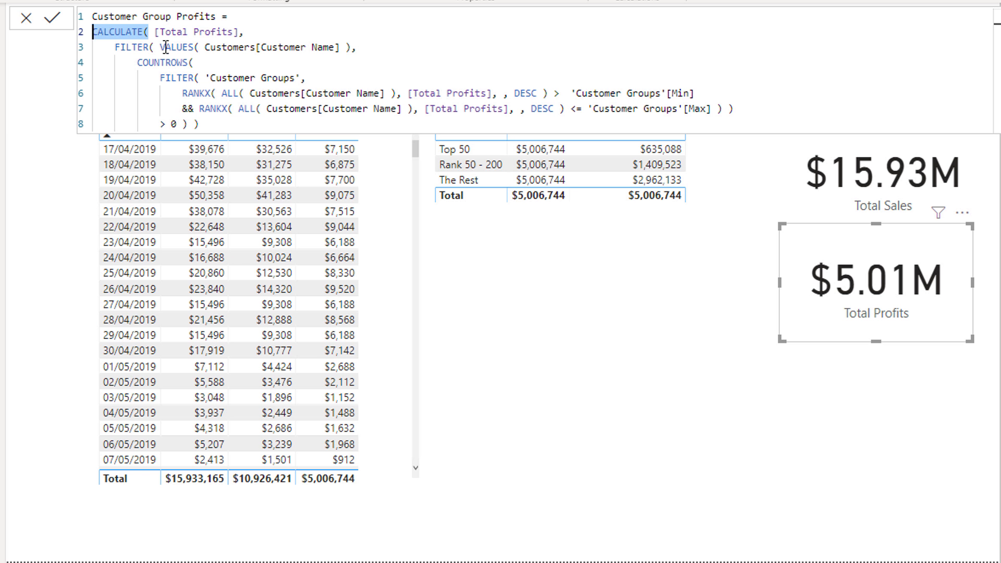
pyautogui.moveTo(159, 47); pyautogui.dragTo(380, 51)
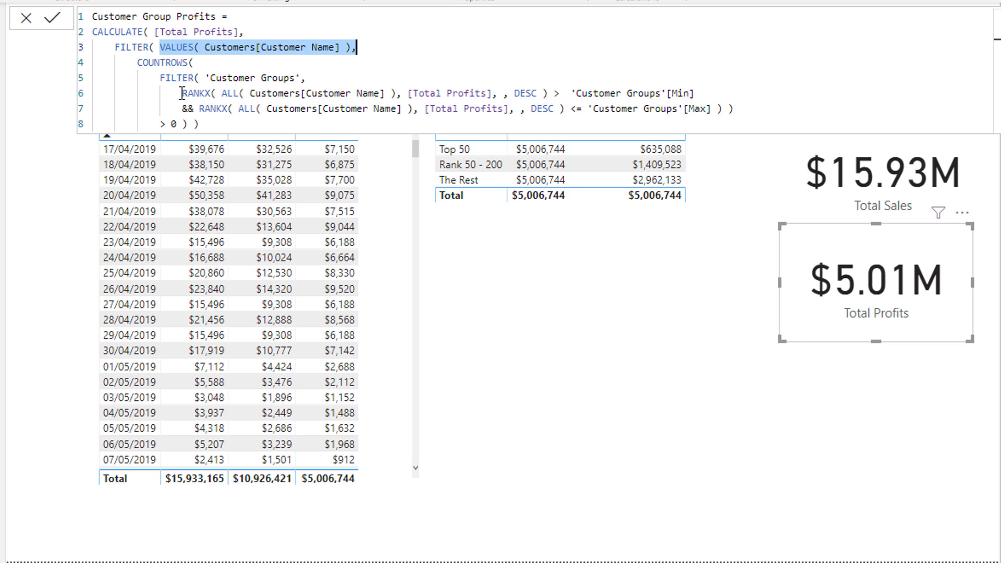
pyautogui.moveTo(183, 93); pyautogui.dragTo(436, 93)
pyautogui.moveTo(495, 106); pyautogui.dragTo(551, 99)
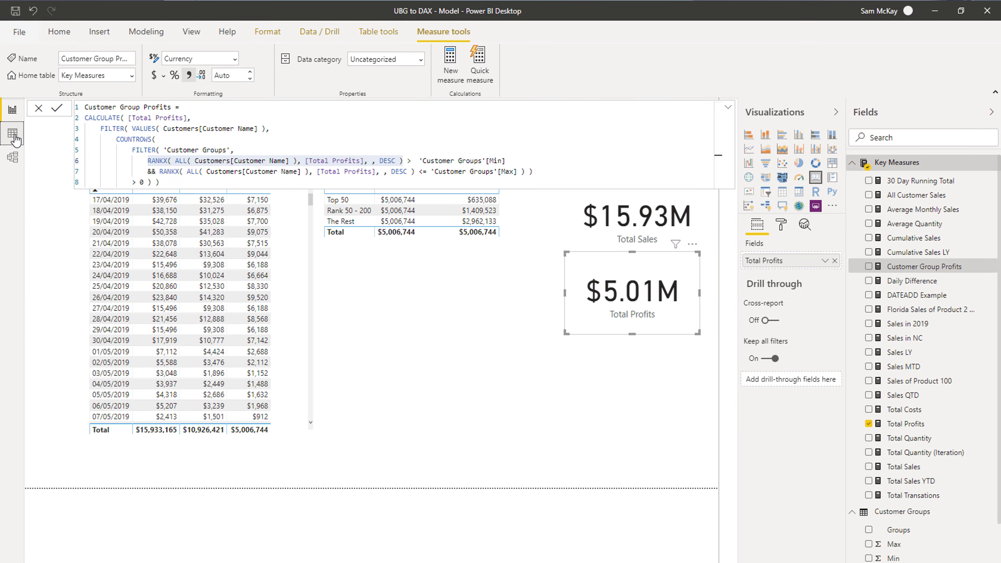
# Check the Min and Max ranges in the Customer Groups data, and examine the COUNTROWS and FILTER logic that uses them
pyautogui.click(13, 134)
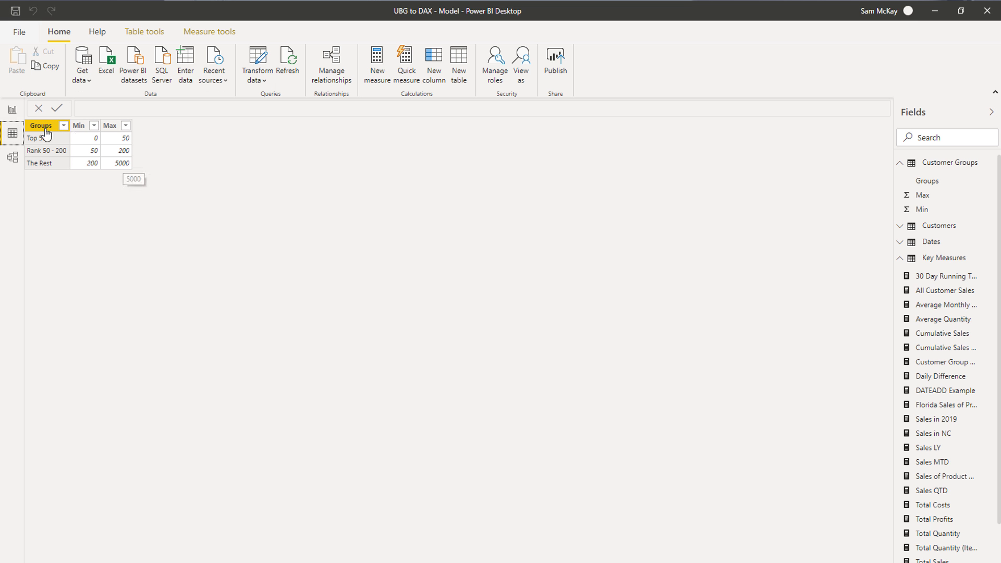
pyautogui.click(12, 109)
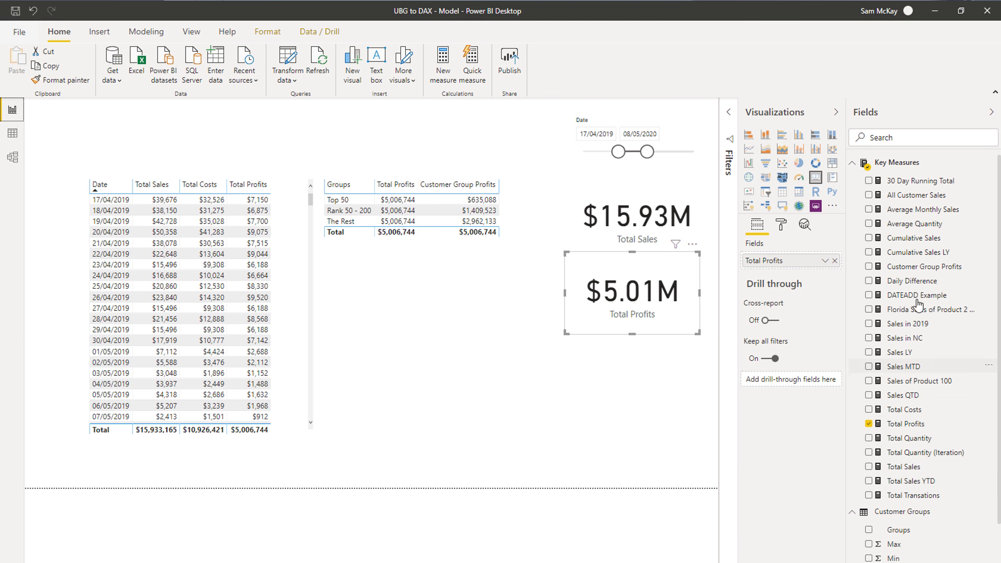
pyautogui.click(902, 266)
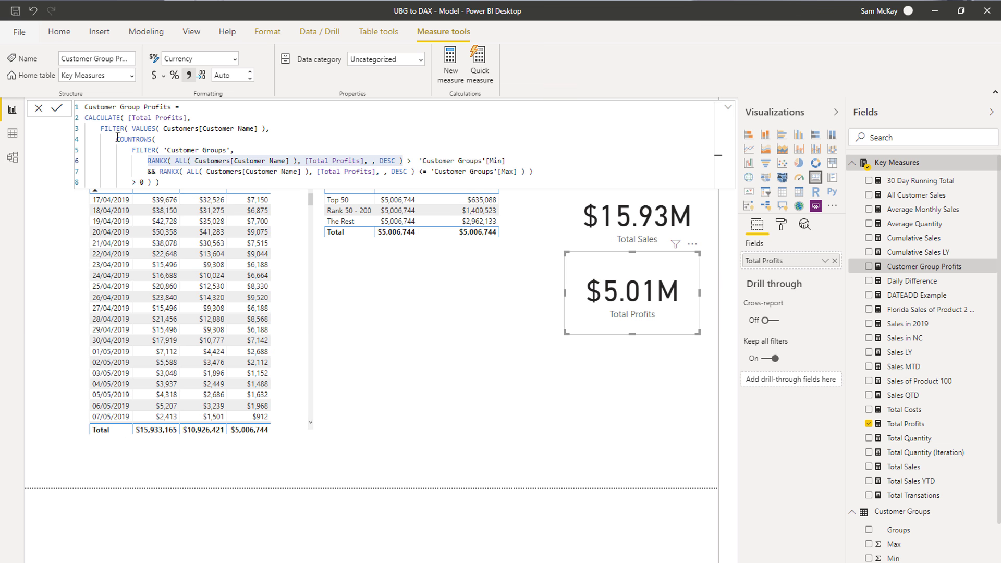
pyautogui.moveTo(118, 139); pyautogui.dragTo(504, 163)
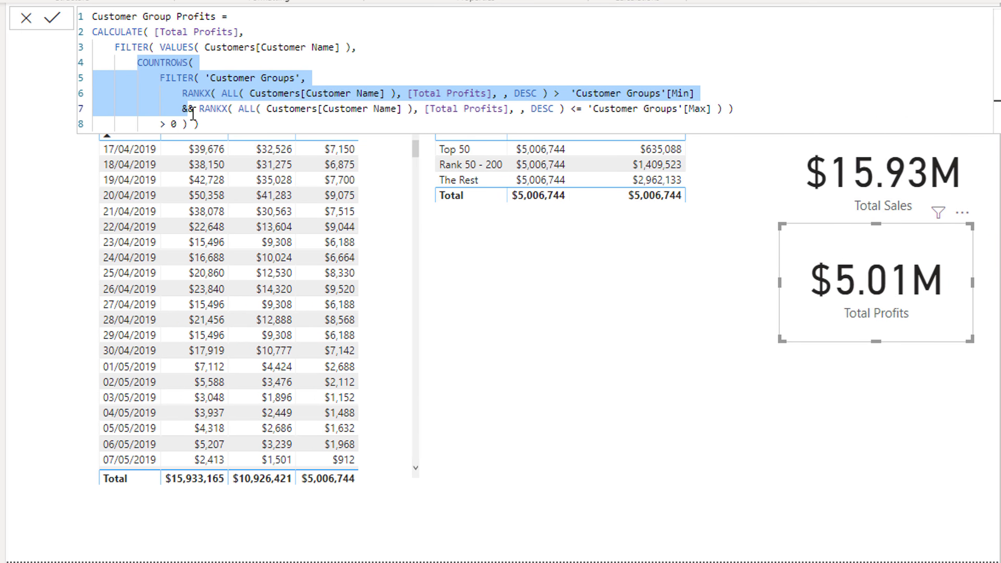
pyautogui.moveTo(695, 97); pyautogui.dragTo(751, 108)
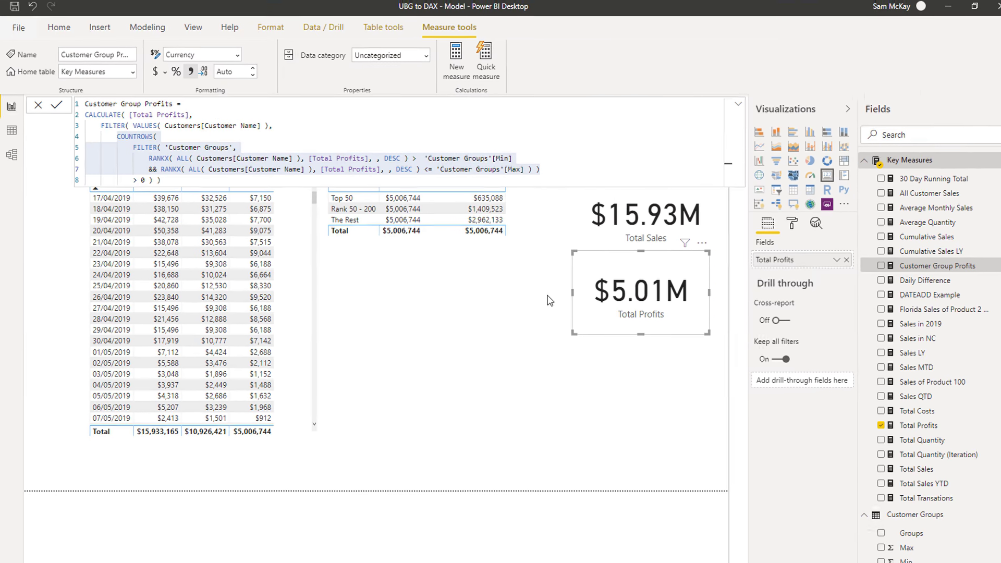
# Delete the table visual listing Total Sales, Total Costs and Total Profits by date
pyautogui.click(541, 297)
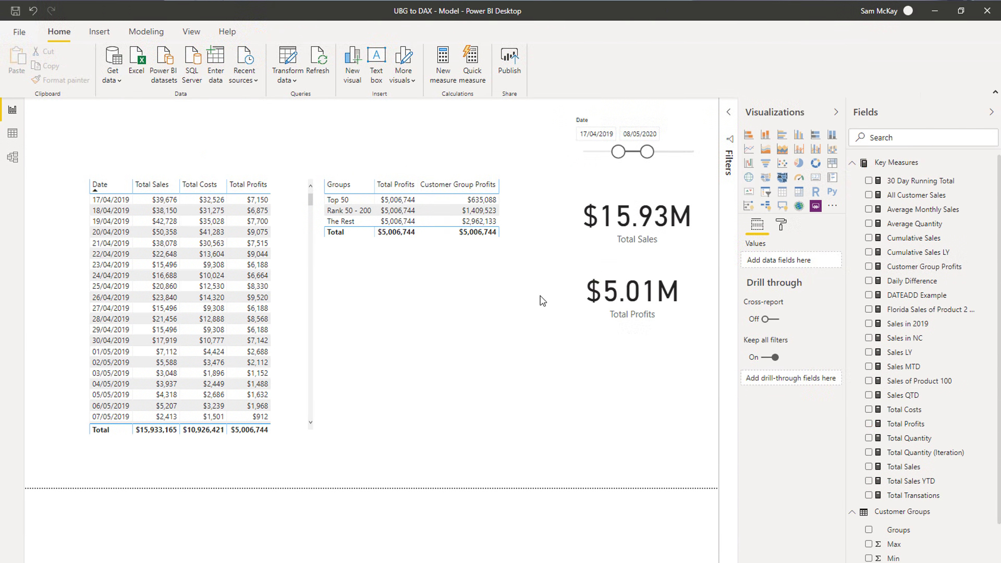
pyautogui.click(291, 218)
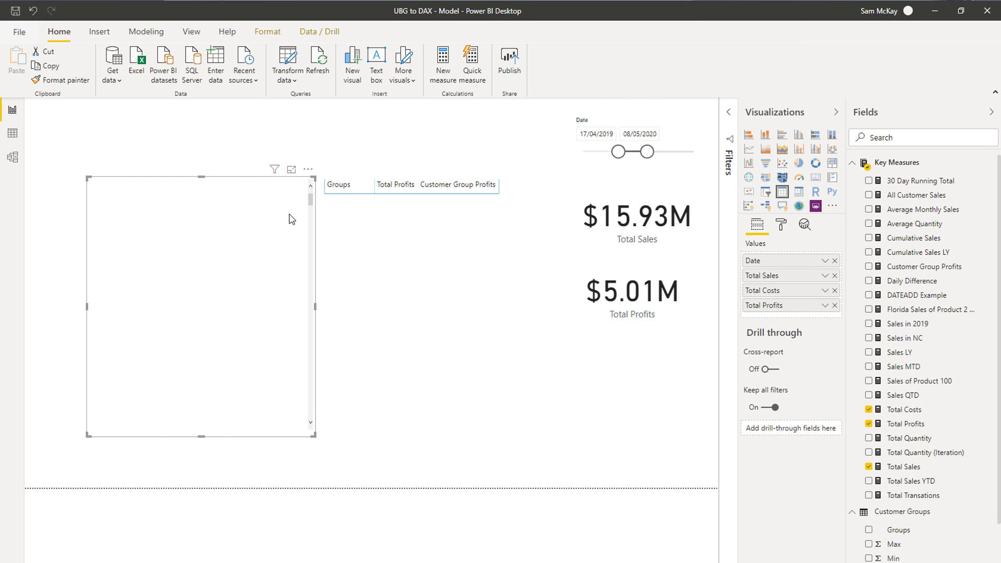
pyautogui.press('Delete')
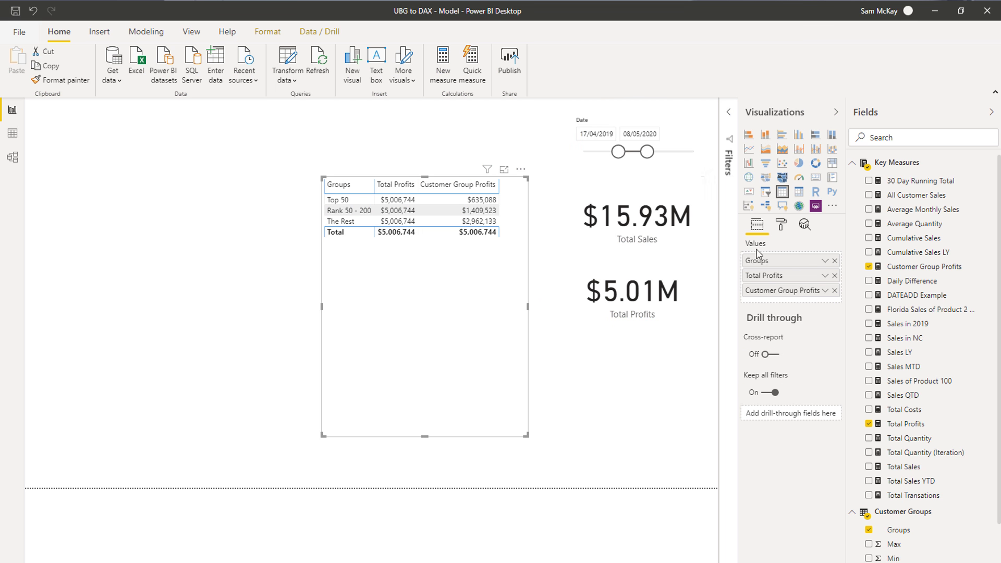
# Remove Total Profits from the Groups table visual, and move the visual to the page's left side at a reduced size
pyautogui.click(835, 276)
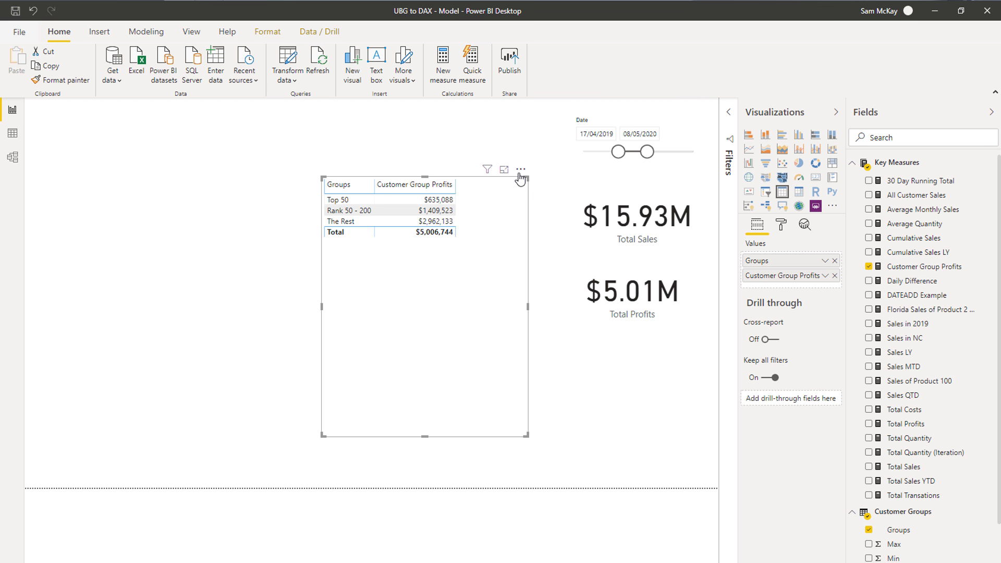
pyautogui.moveTo(519, 174); pyautogui.dragTo(266, 173)
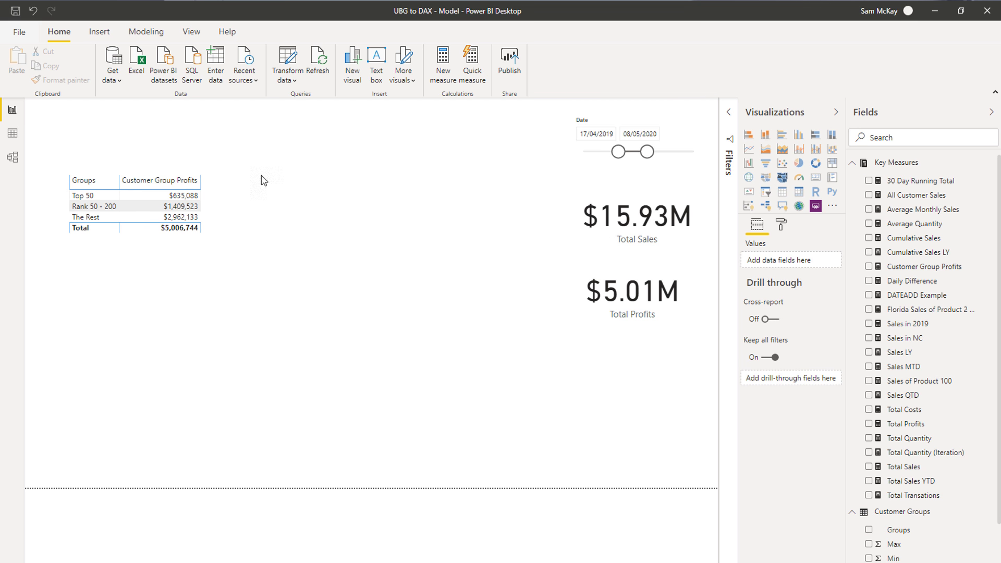
pyautogui.moveTo(270, 430); pyautogui.dragTo(238, 263)
pyautogui.click(231, 165)
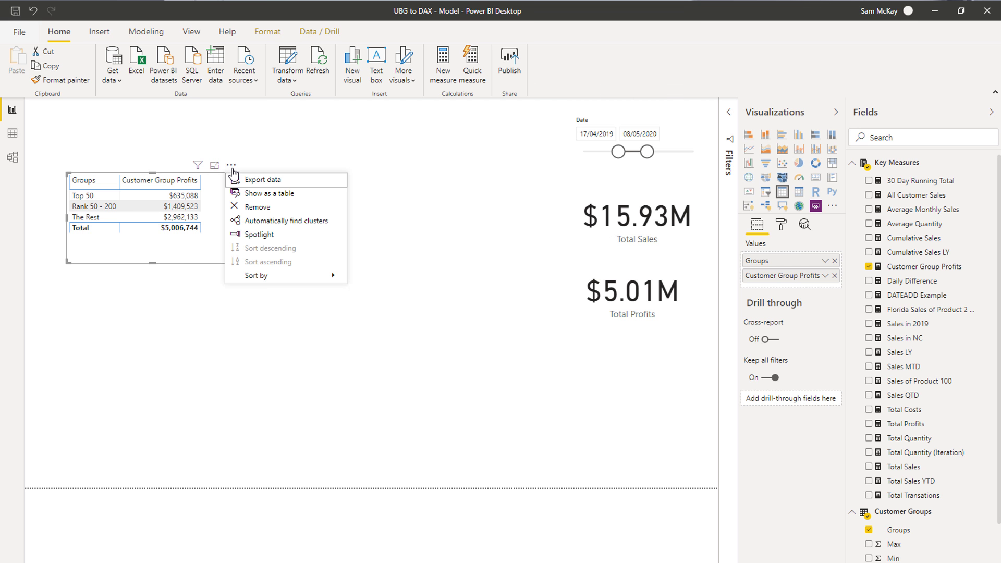
pyautogui.click(231, 166)
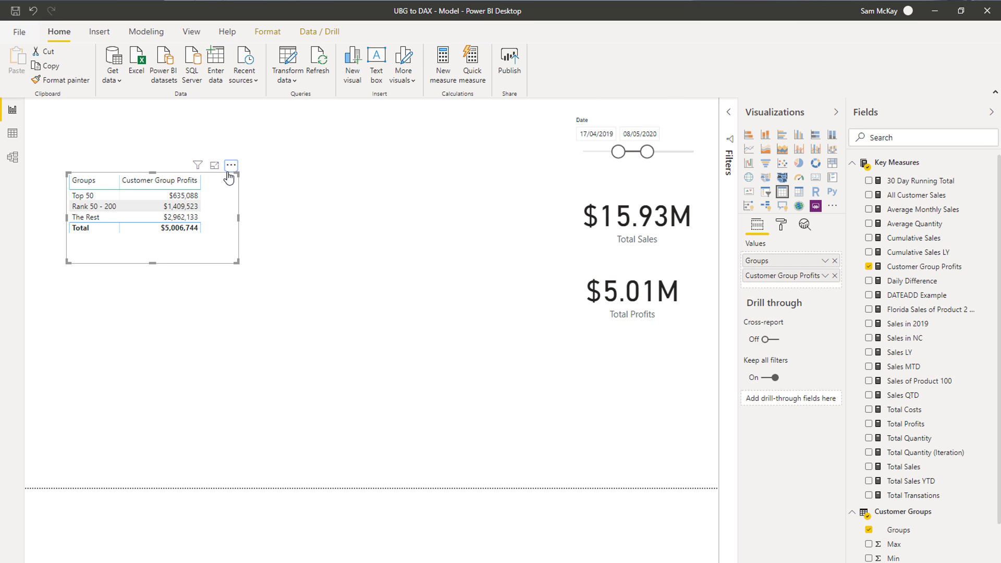
pyautogui.click(319, 198)
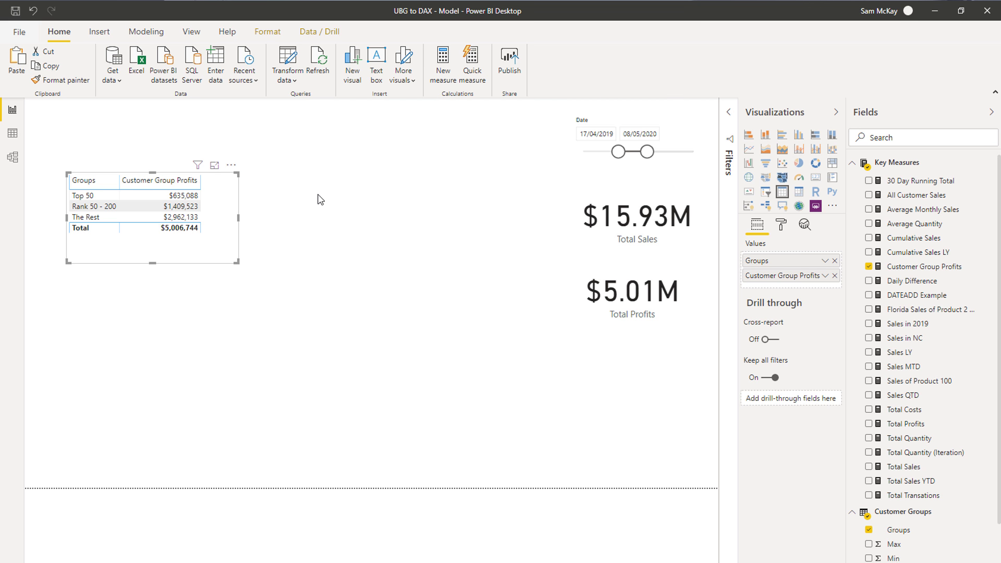
pyautogui.click(233, 180)
pyautogui.click(232, 166)
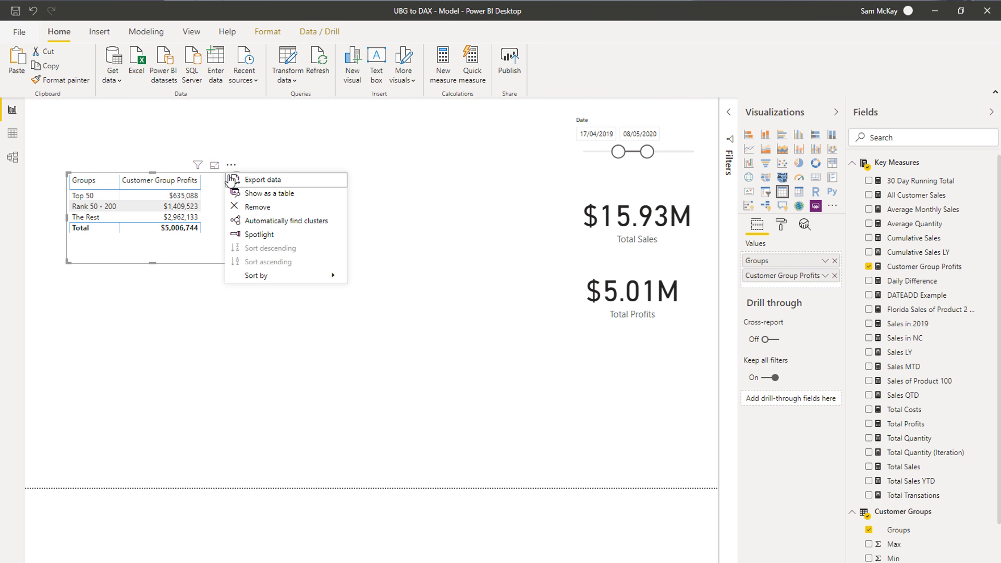
pyautogui.click(221, 187)
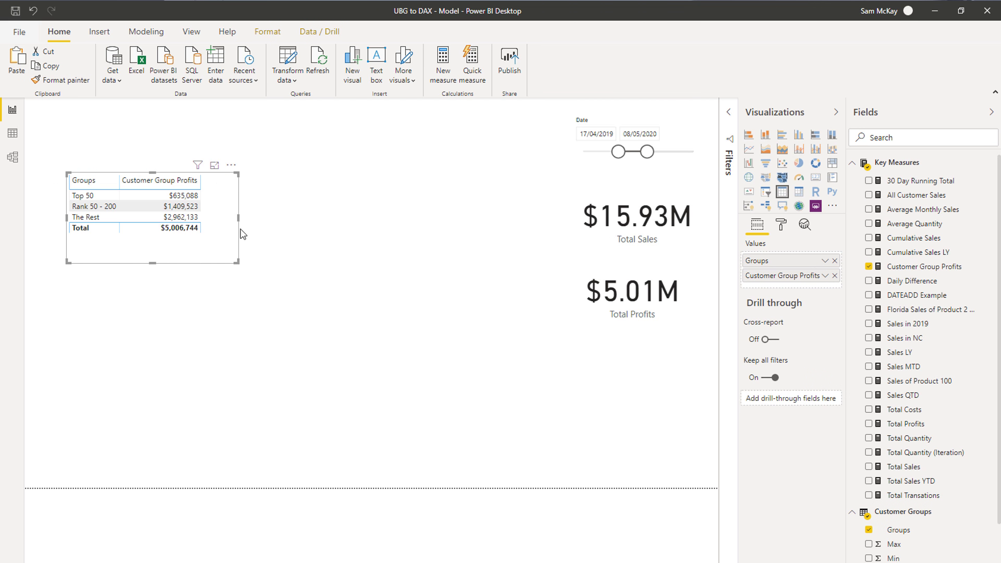
# Create a new measure in Key Measures named Customer Profit Group %, with its formula starting on a second line
pyautogui.click(320, 259)
pyautogui.click(928, 267)
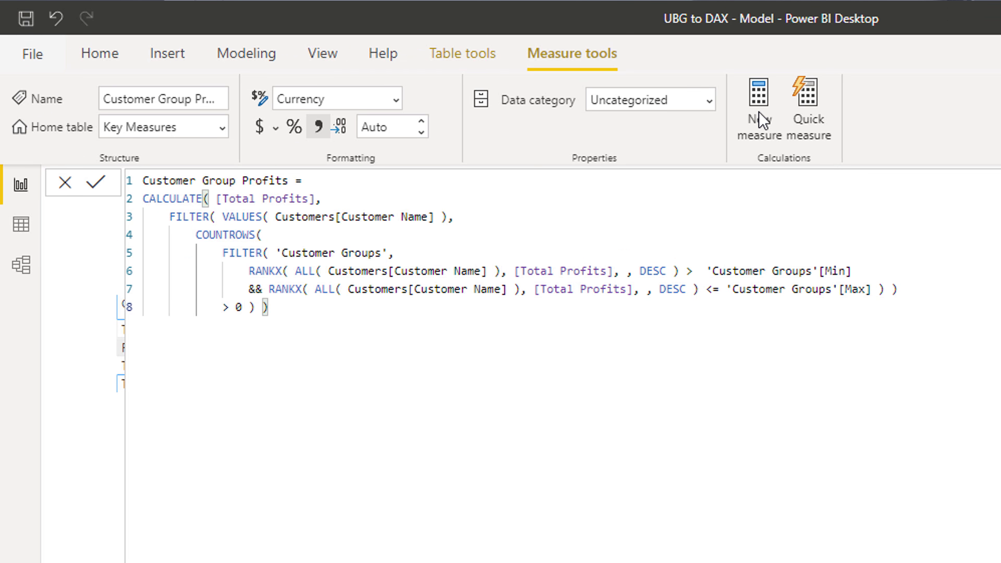
pyautogui.click(760, 115)
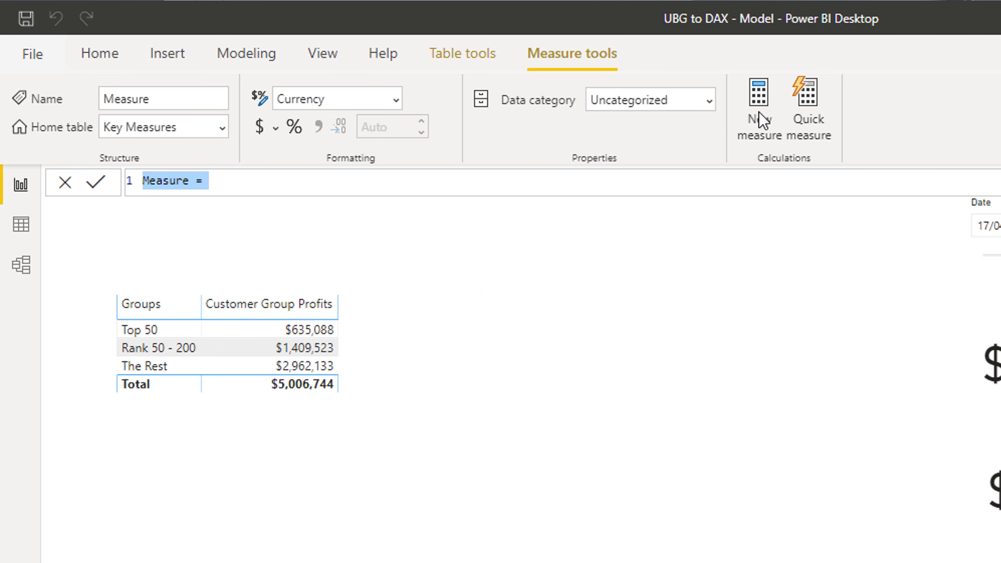
pyautogui.write('Customer')
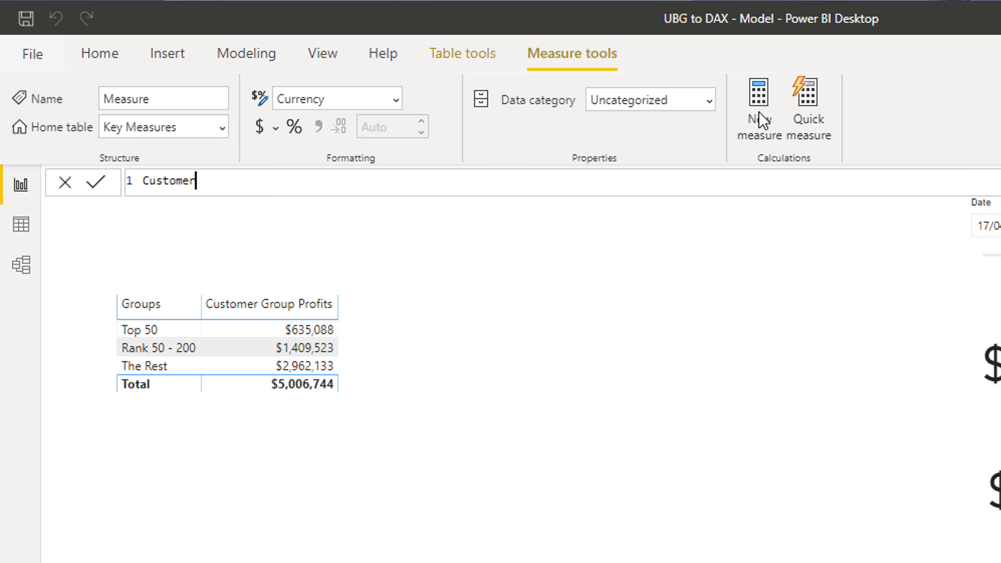
pyautogui.write(' Profit Groups')
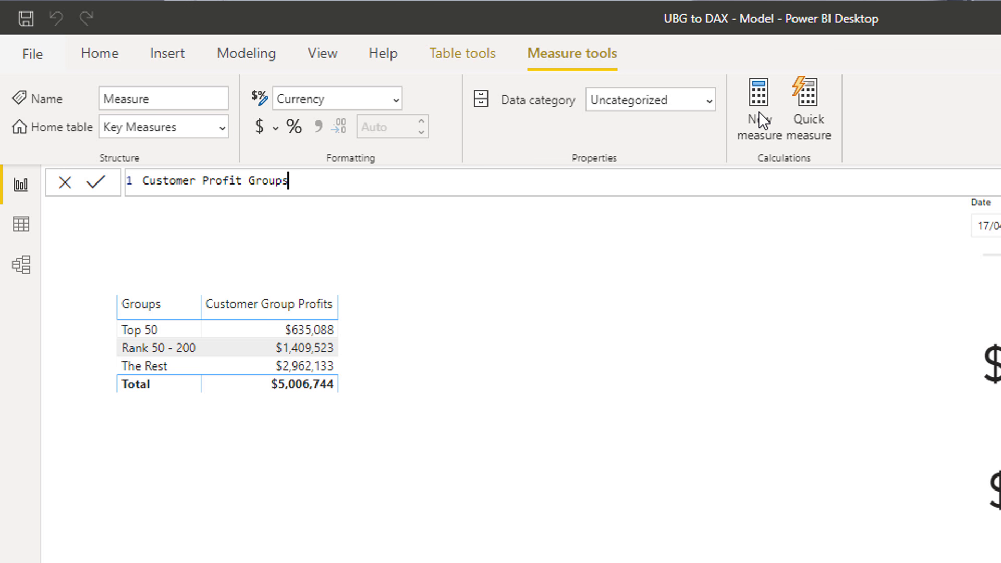
pyautogui.press('BackSpace')
pyautogui.write('% =')
pyautogui.press('Return')
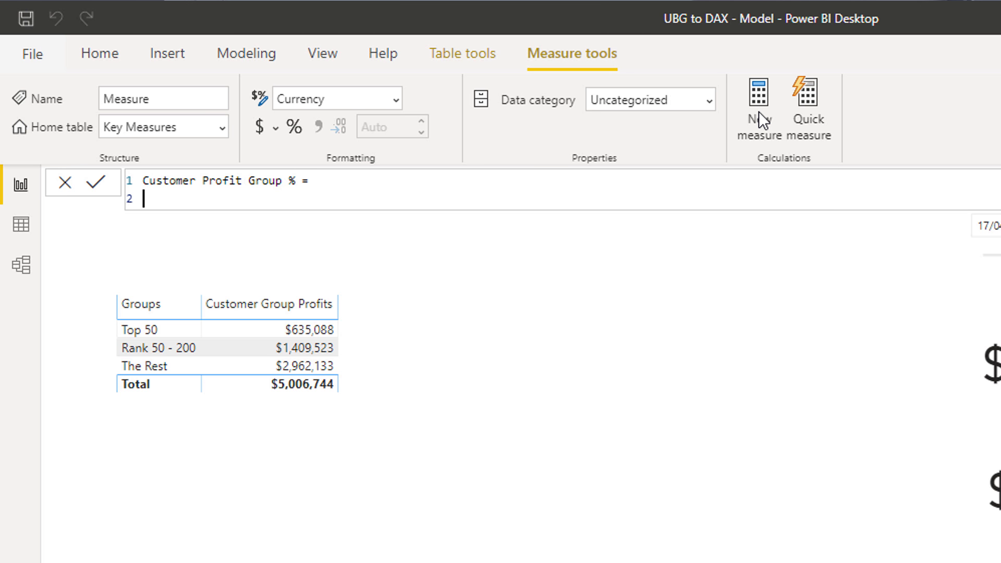
# Define the measure as DIVIDE( [Customer Group Profits], [Total Profits], 0 ) and commit the formula
pyautogui.write('DIVIDE(')
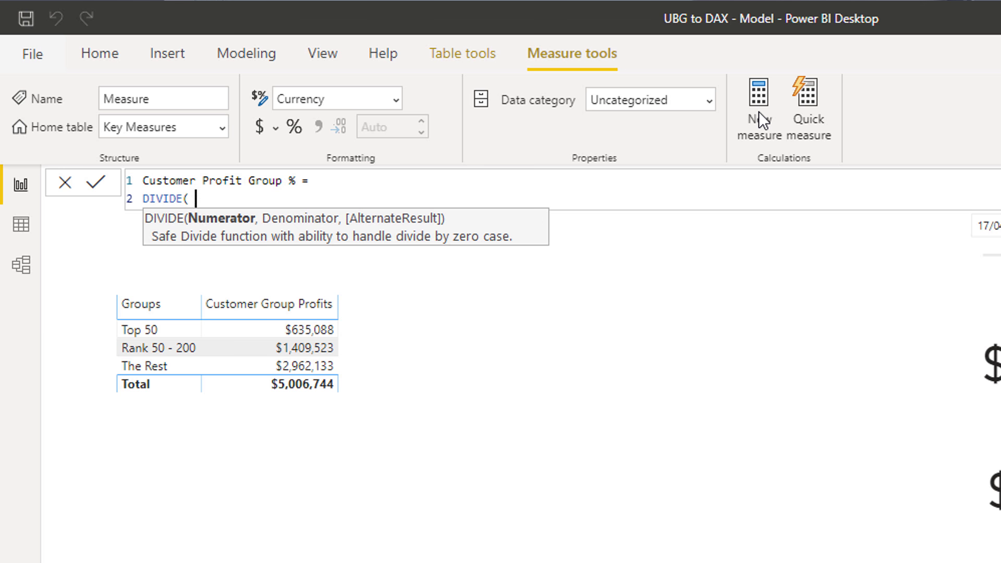
pyautogui.write(' Cus')
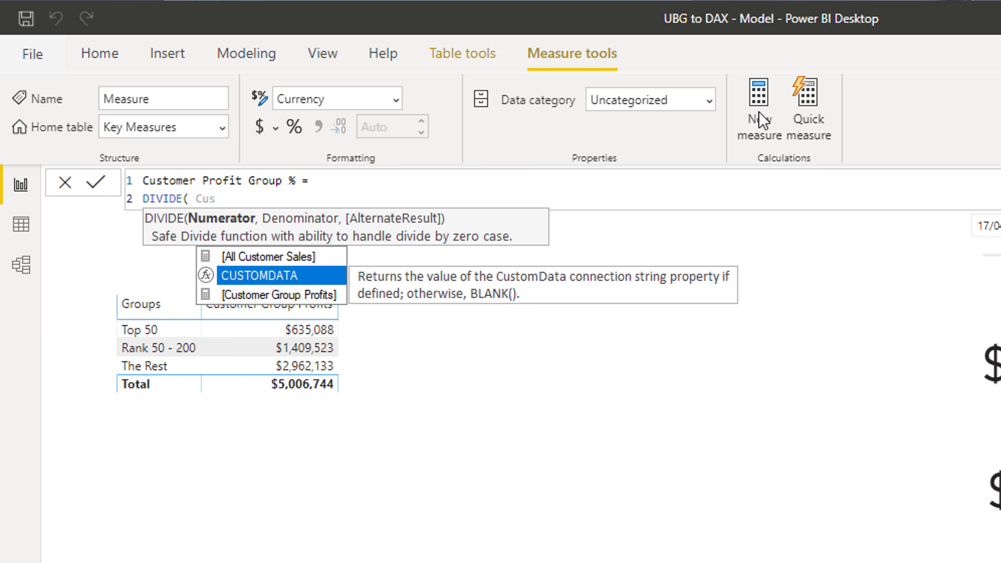
pyautogui.press('Down')
pyautogui.press('Tab')
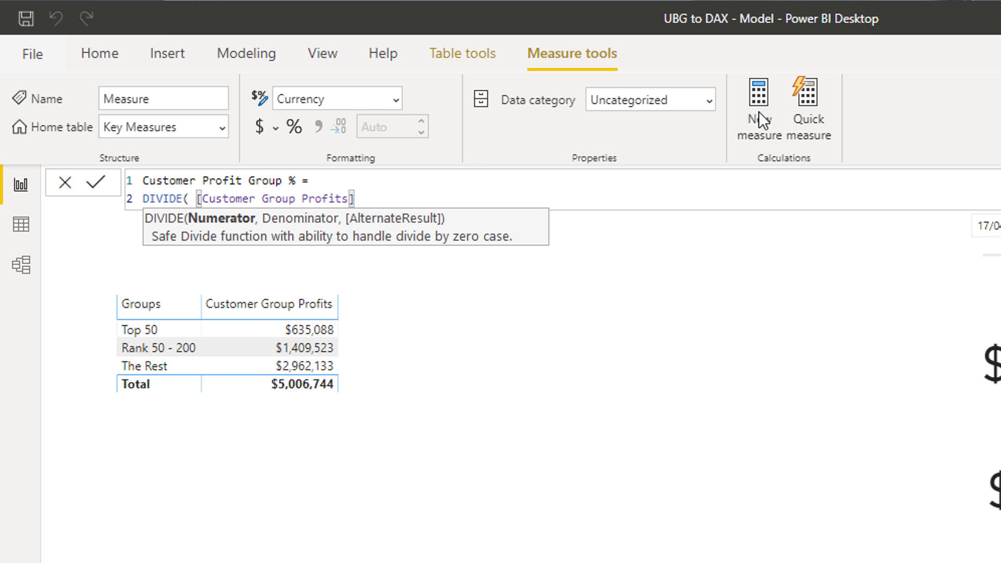
pyautogui.write(', Tot')
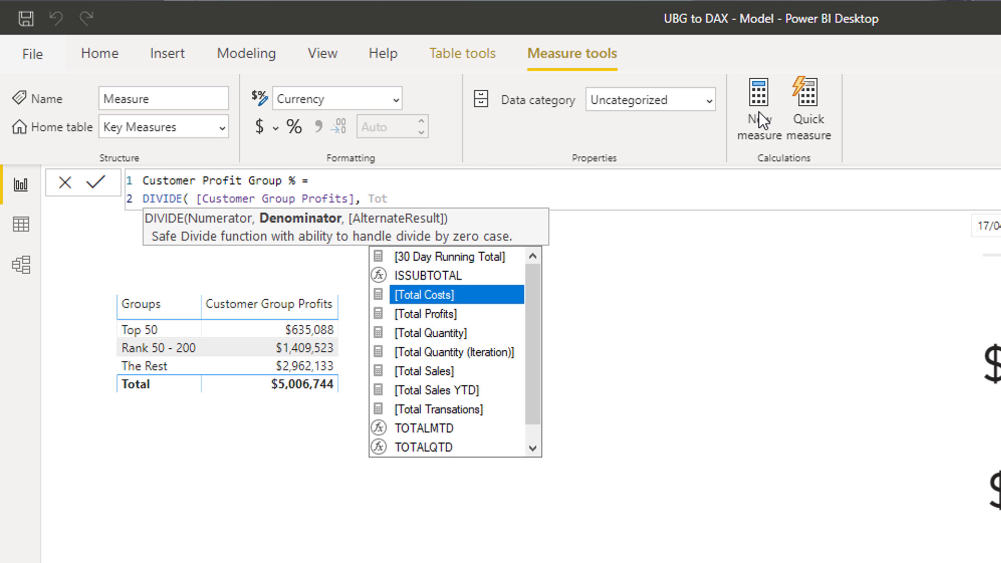
pyautogui.press('Down')
pyautogui.press('Down')
pyautogui.press('Down')
pyautogui.press('Up')
pyautogui.press('Up')
pyautogui.press('Tab')
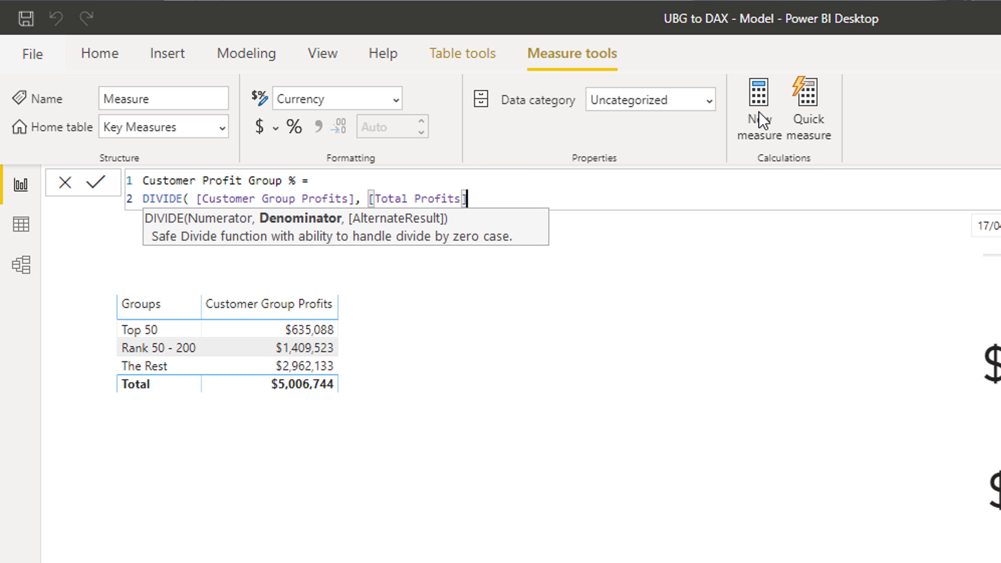
pyautogui.write(', 0 )')
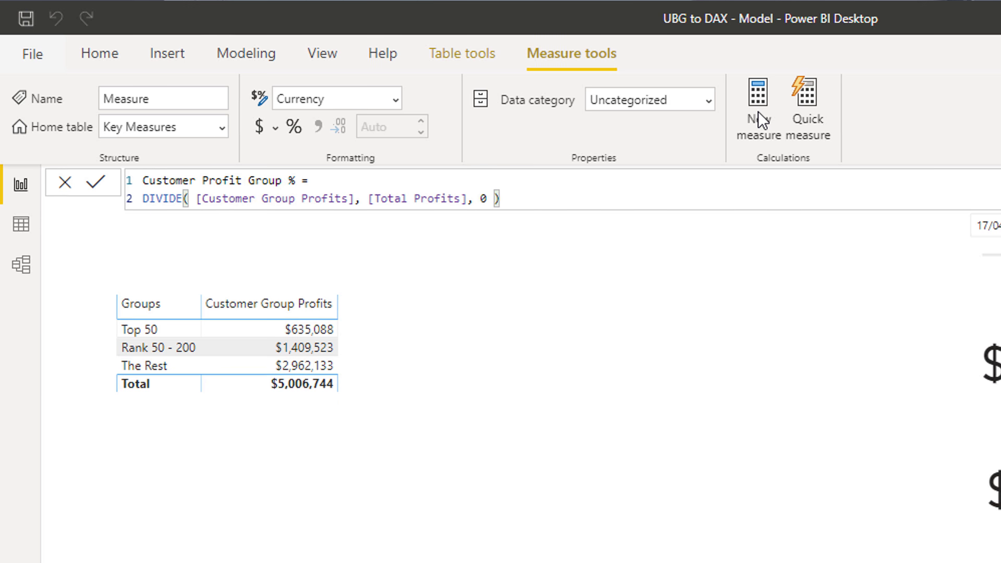
pyautogui.press('Return')
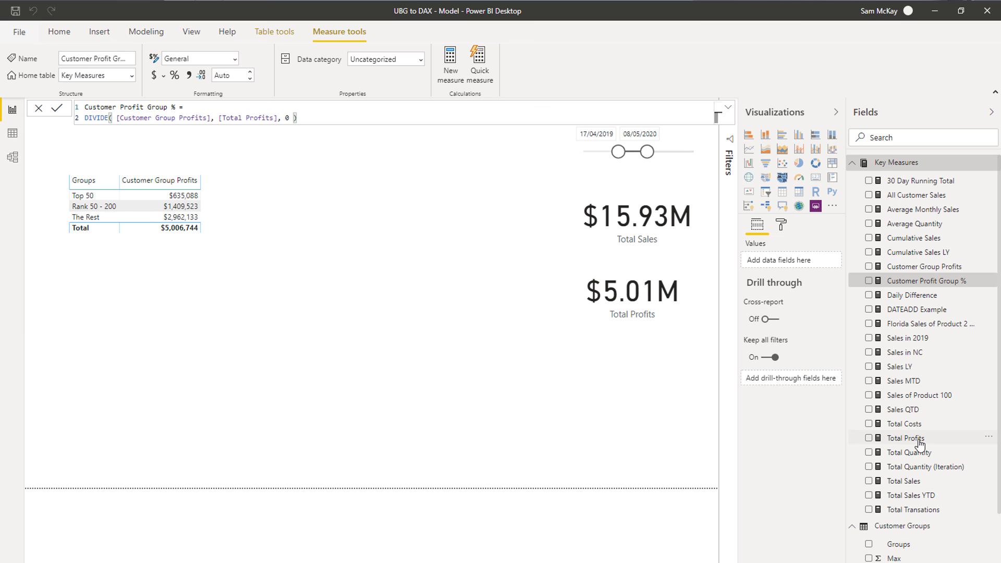
# Add Total Profits and Customer Profit Group % to the Groups table visual, and format Customer Profit Group % as a percentage
pyautogui.moveTo(909, 439); pyautogui.dragTo(264, 221)
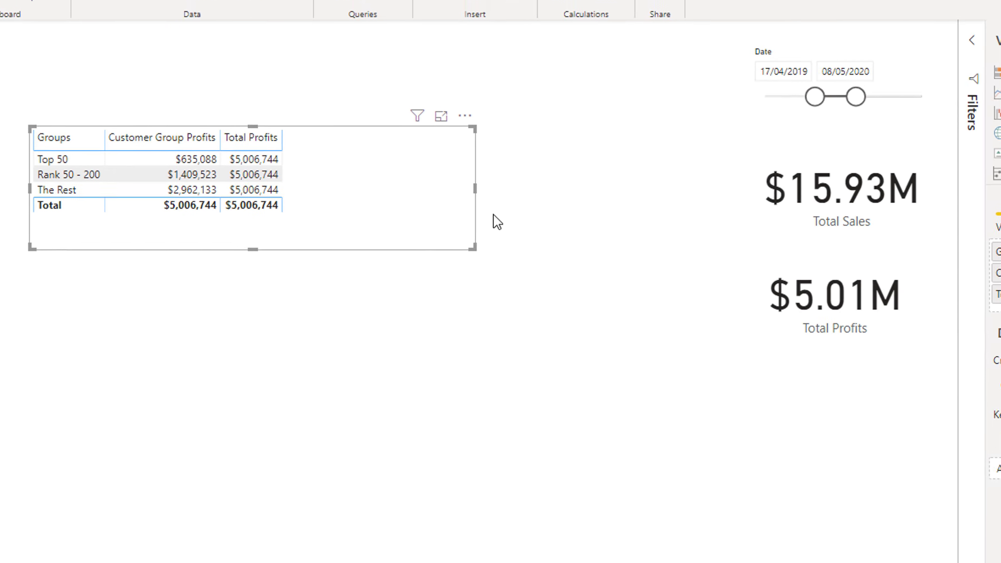
pyautogui.moveTo(910, 280); pyautogui.dragTo(313, 216)
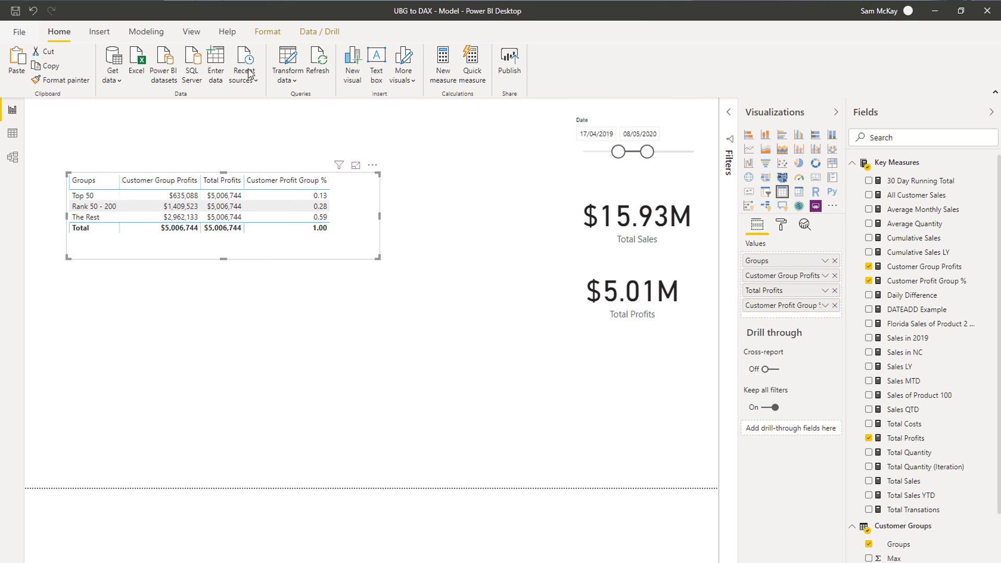
pyautogui.click(911, 285)
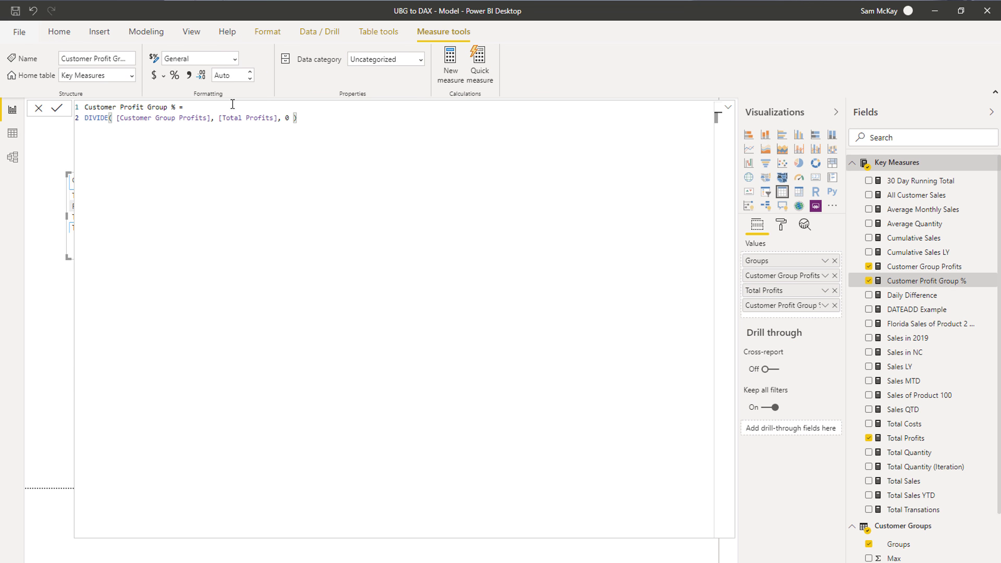
pyautogui.click(178, 77)
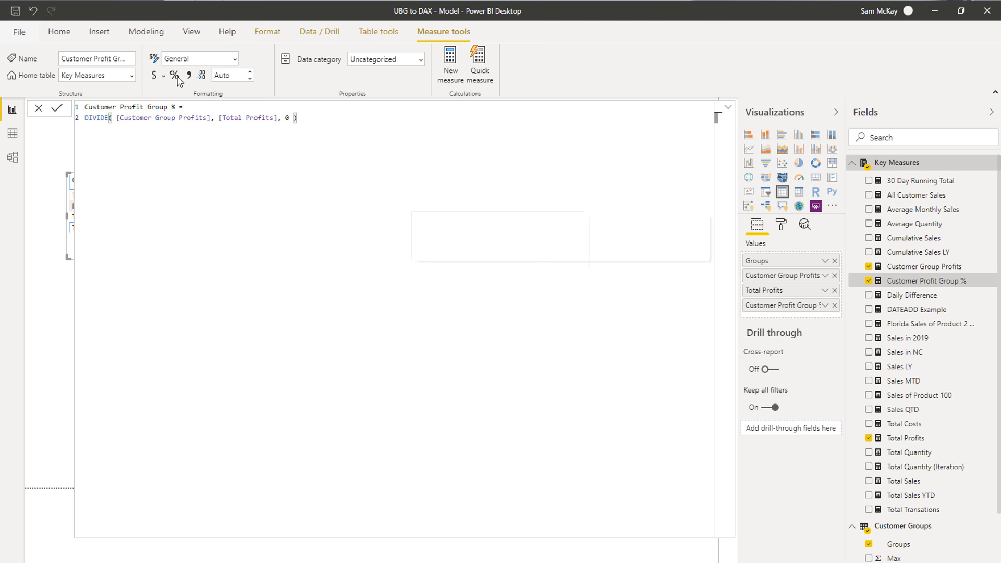
pyautogui.click(728, 111)
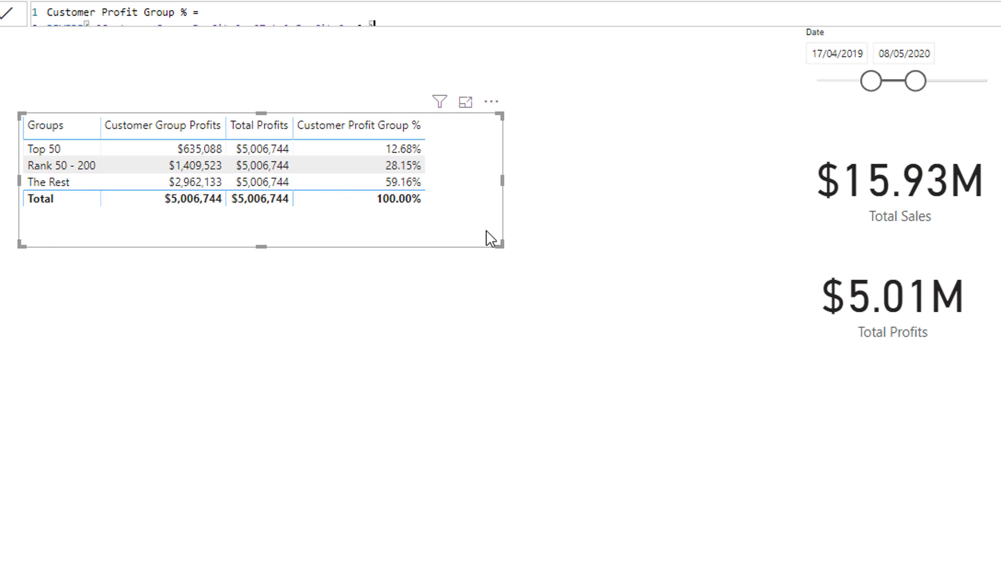
# Remove Total Profits and Customer Group Profits from the Groups table visual, and shrink the visual around its two remaining columns
pyautogui.moveTo(495, 244); pyautogui.dragTo(464, 219)
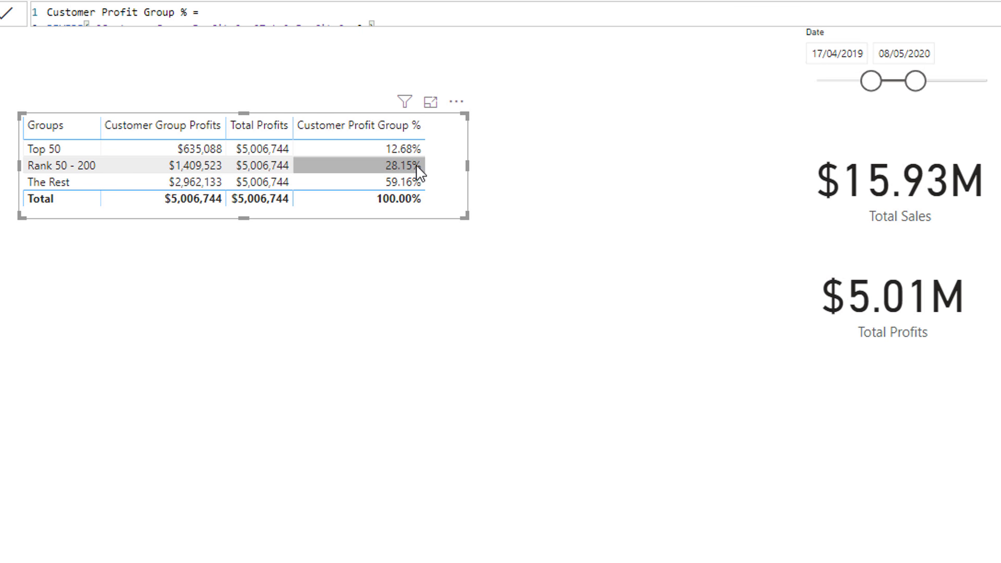
pyautogui.click(456, 102)
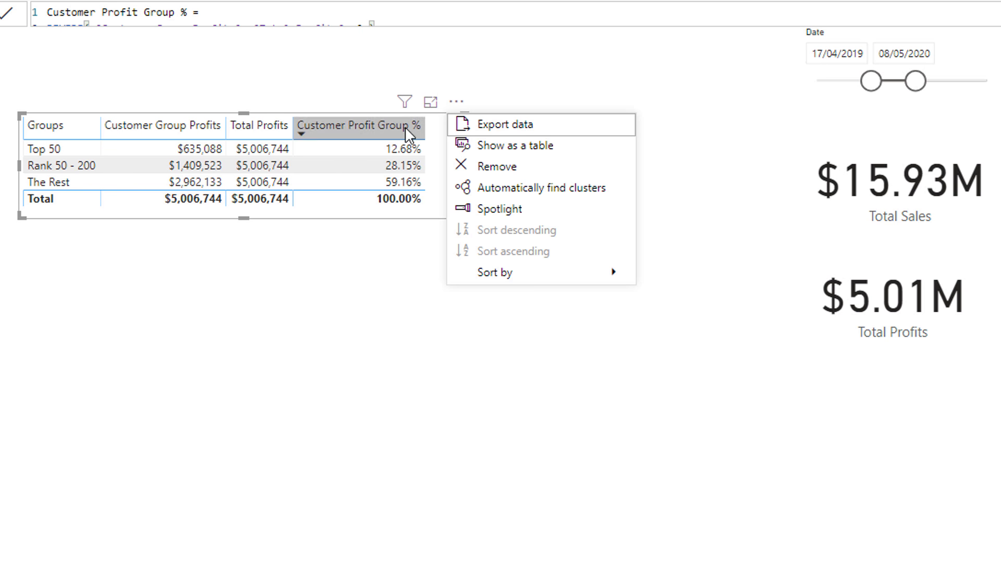
pyautogui.press('Escape')
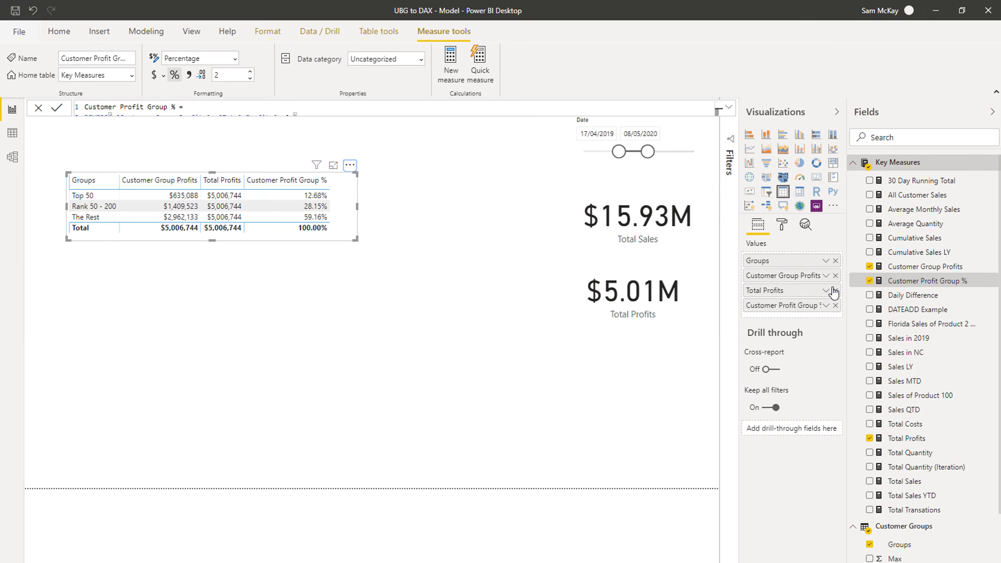
pyautogui.click(834, 290)
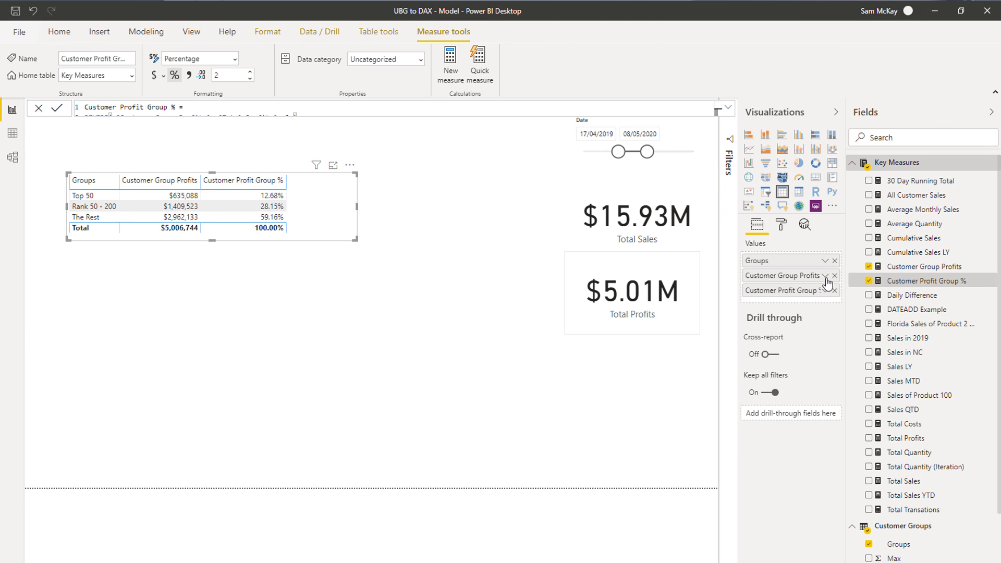
pyautogui.click(834, 276)
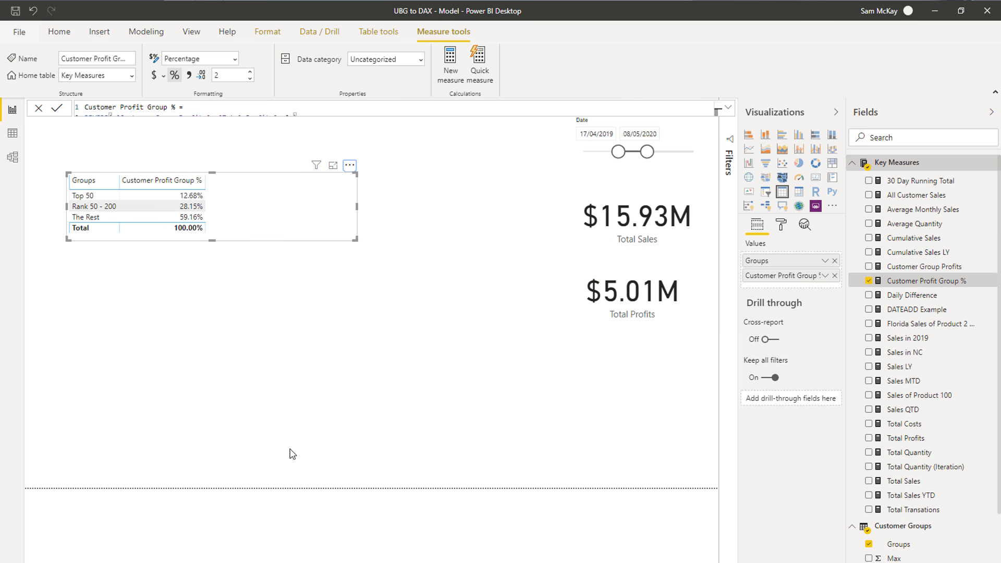
pyautogui.moveTo(355, 240); pyautogui.dragTo(238, 244)
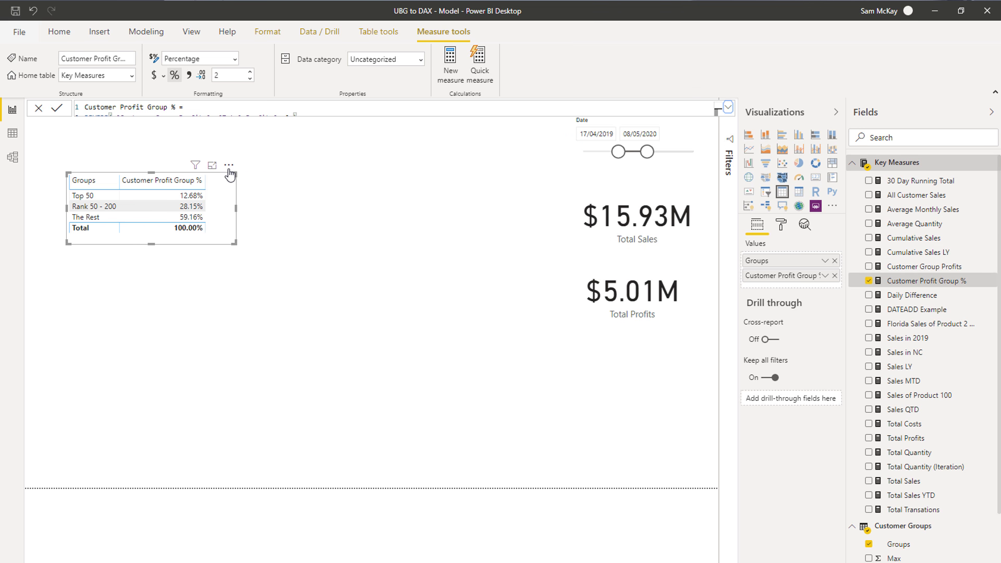
# Duplicate the Groups table visual and place the copy below the original
pyautogui.click(229, 166)
pyautogui.press('Escape')
pyautogui.hotkey('ctrl', 'c')
pyautogui.hotkey('ctrl', 'v')
pyautogui.moveTo(230, 185); pyautogui.dragTo(235, 323)
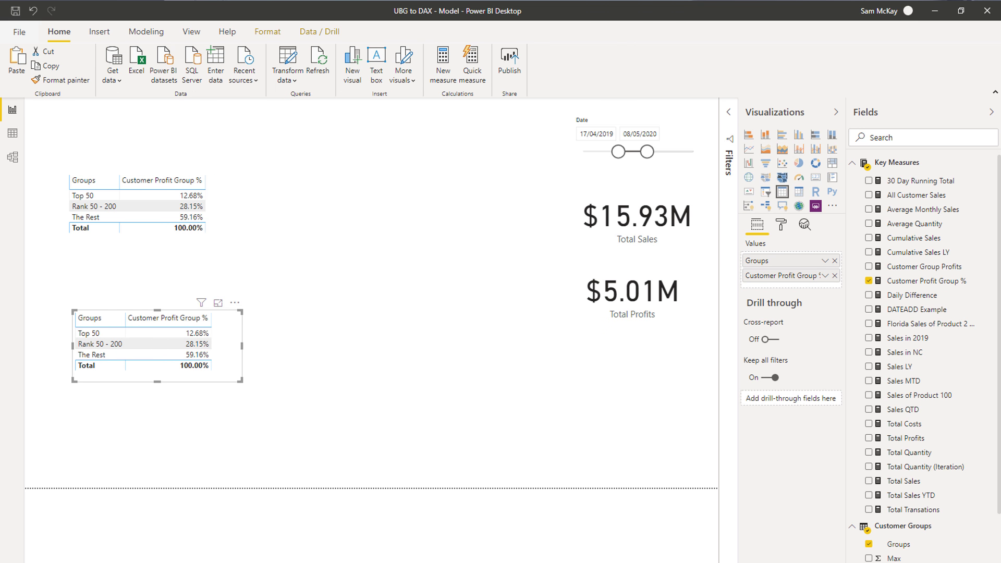
# Add Month & Year from the Dates table to the copied visual between its two fields, and convert it to a 100% stacked column chart
pyautogui.click(853, 165)
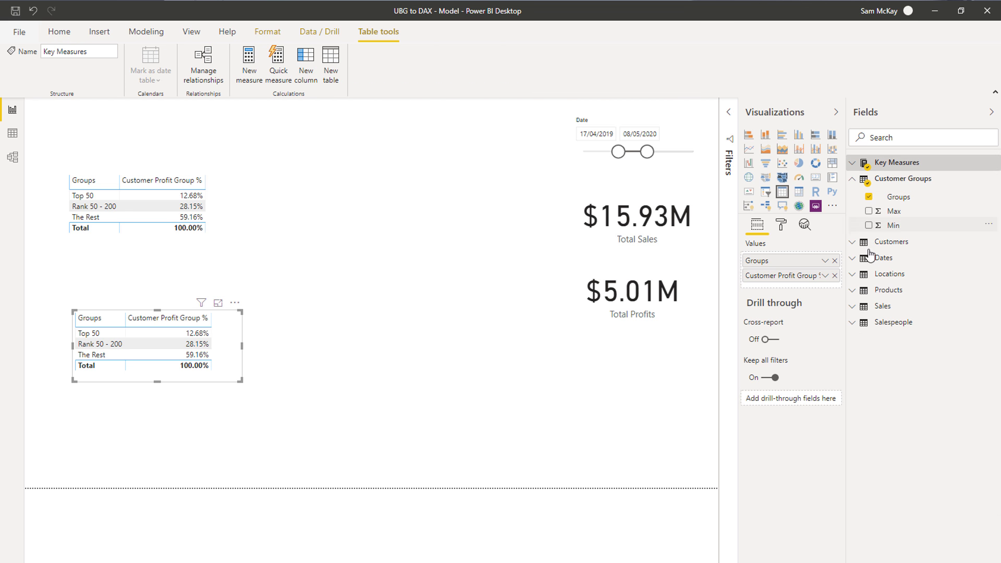
pyautogui.click(852, 180)
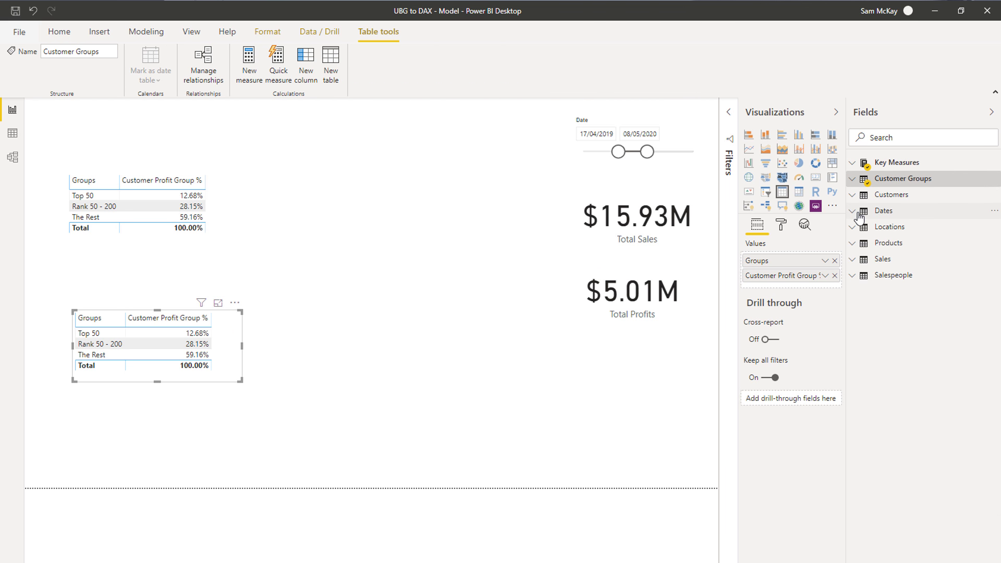
pyautogui.click(857, 212)
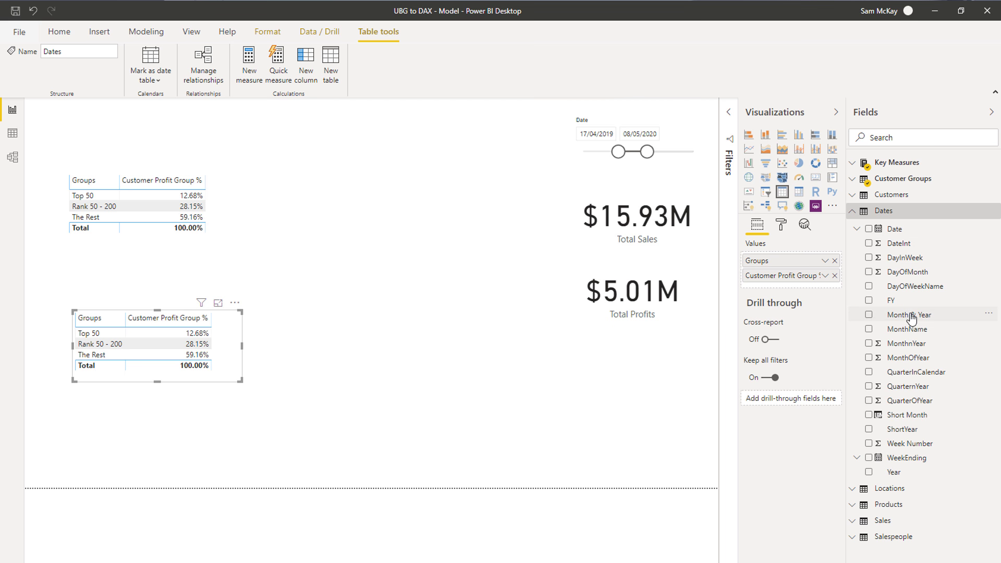
pyautogui.moveTo(910, 315); pyautogui.dragTo(795, 273)
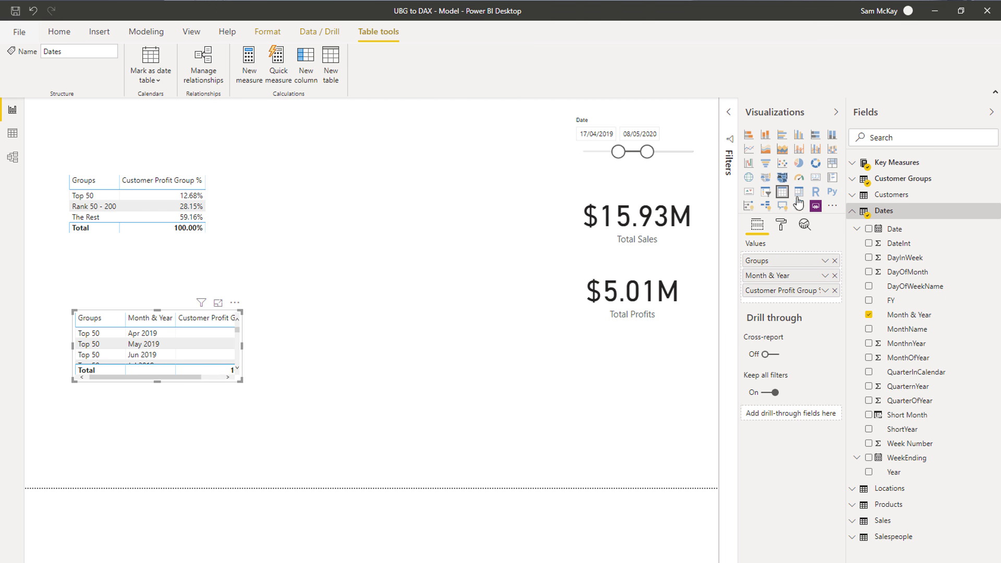
pyautogui.click(832, 134)
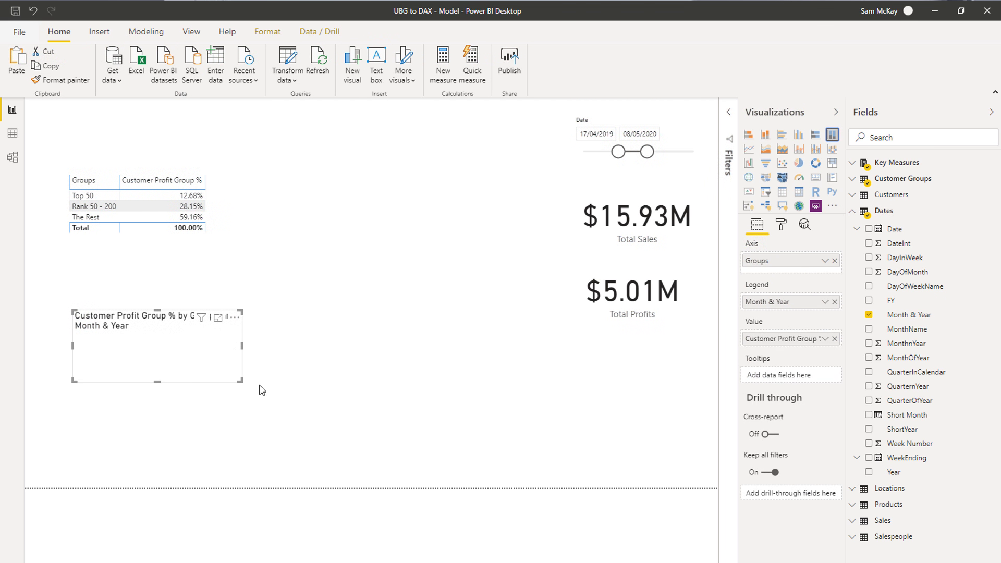
# Enlarge the chart to fill the area beneath the table, with Month & Year as its axis and Groups as its legend
pyautogui.moveTo(240, 380); pyautogui.dragTo(565, 457)
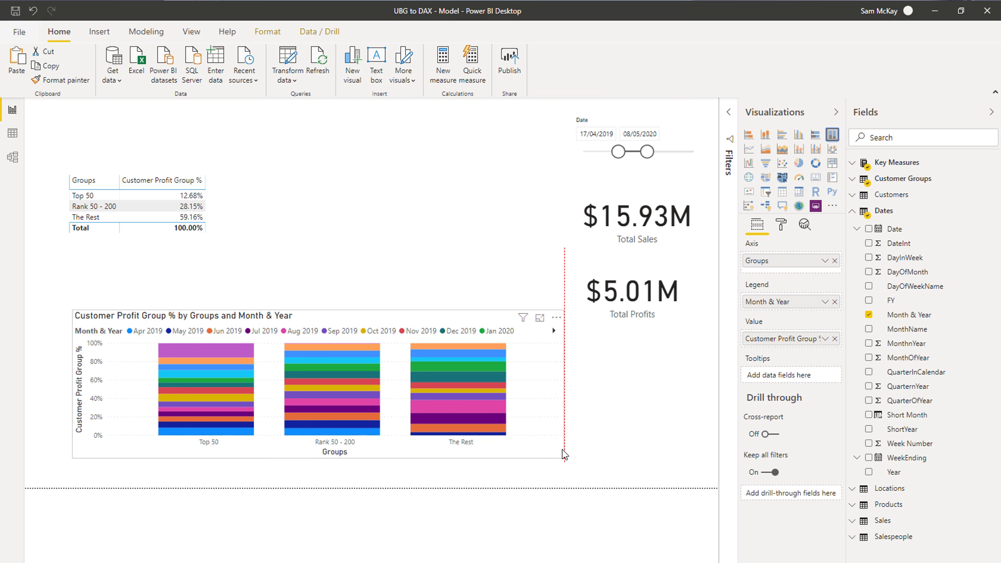
pyautogui.click(567, 462)
pyautogui.click(528, 352)
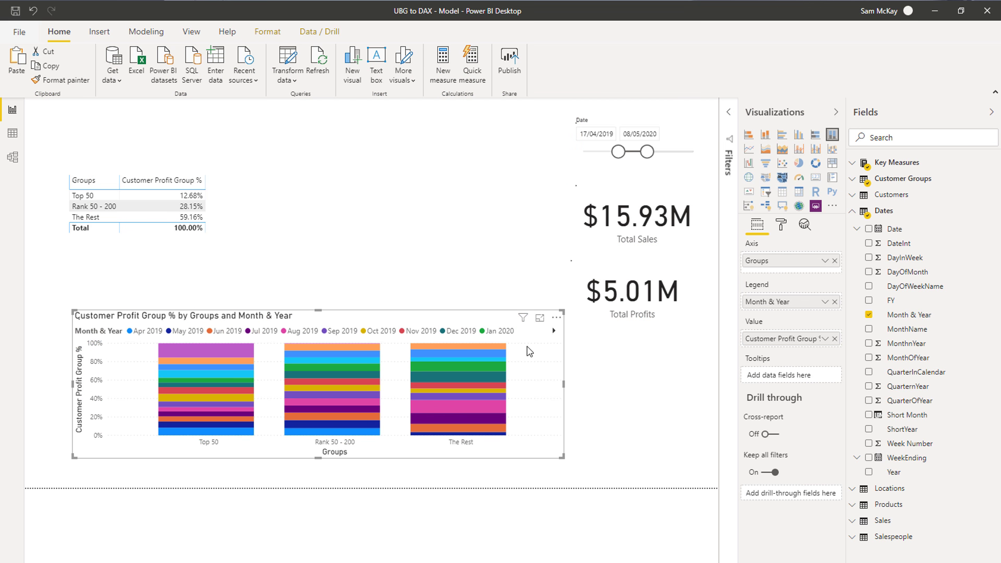
pyautogui.moveTo(765, 341); pyautogui.dragTo(777, 305)
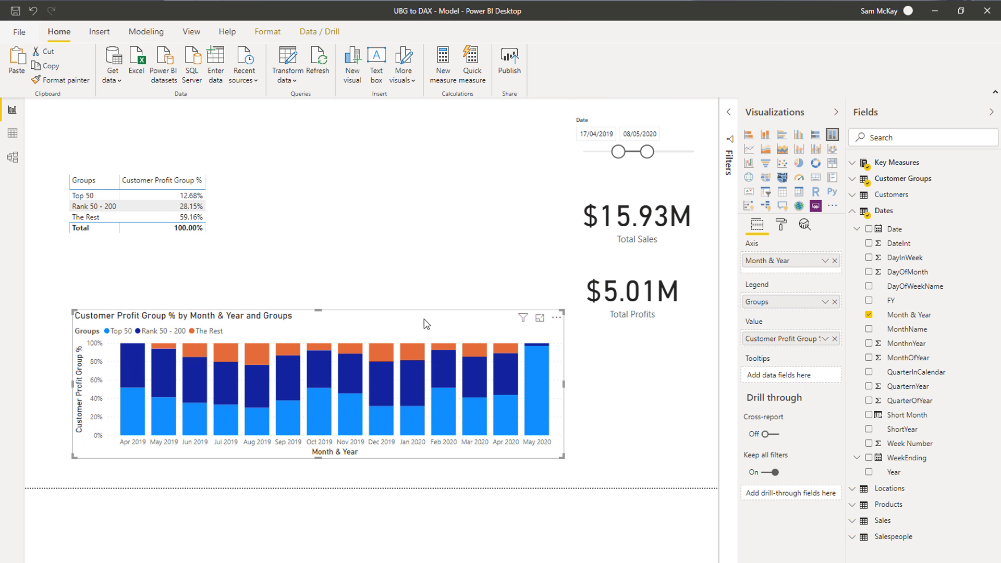
pyautogui.moveTo(73, 308); pyautogui.dragTo(73, 251)
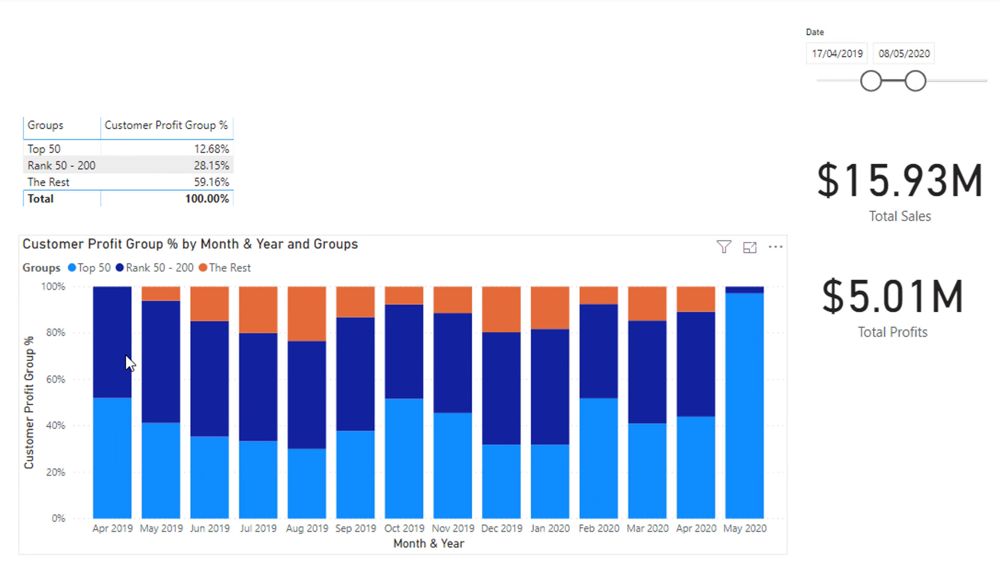
pyautogui.moveTo(126, 356)
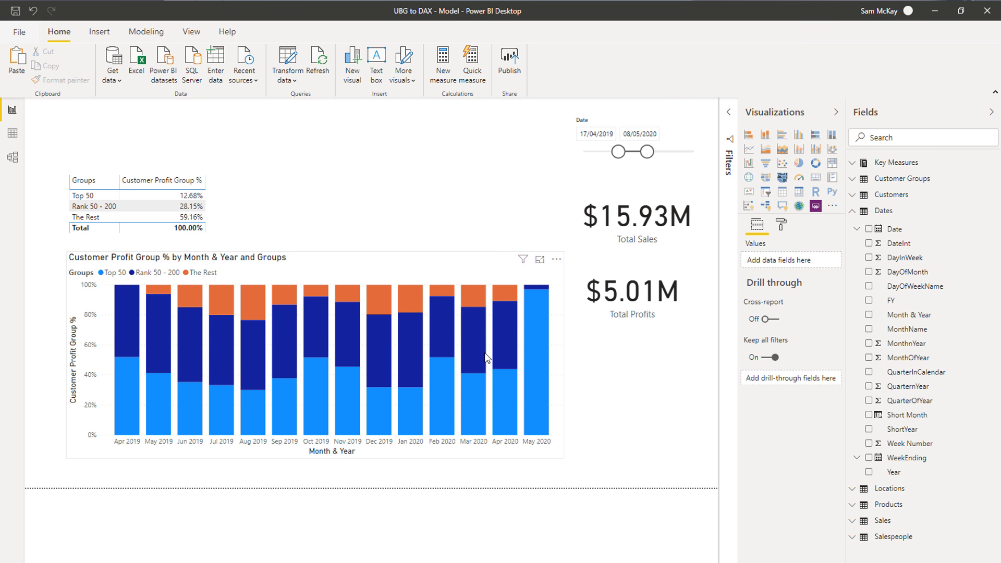
pyautogui.moveTo(484, 352)
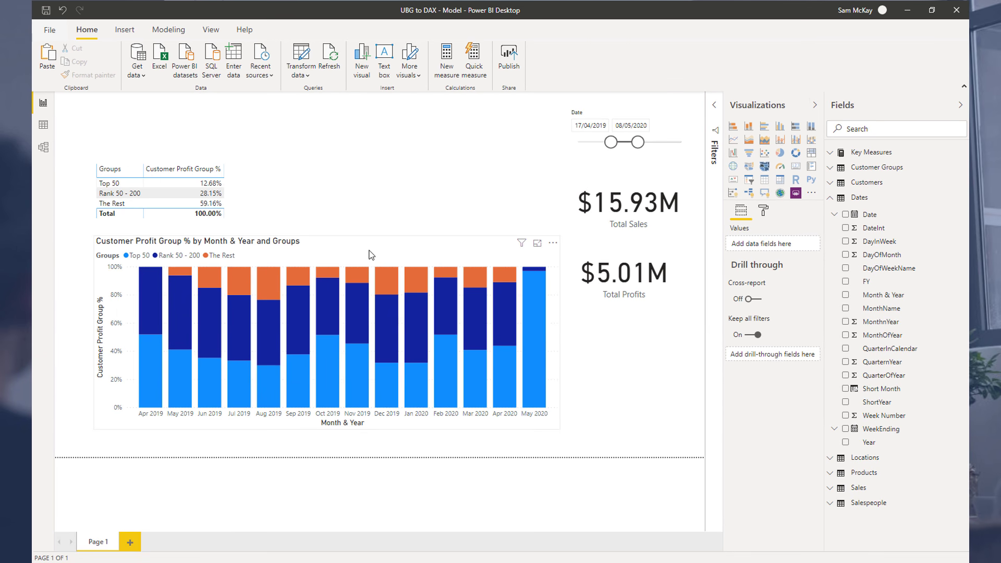
# Narrow the 100% stacked column chart and move it up beside the Total Sales and Total Profits cards, with the Groups table placed beneath it
pyautogui.moveTo(376, 249); pyautogui.dragTo(376, 257)
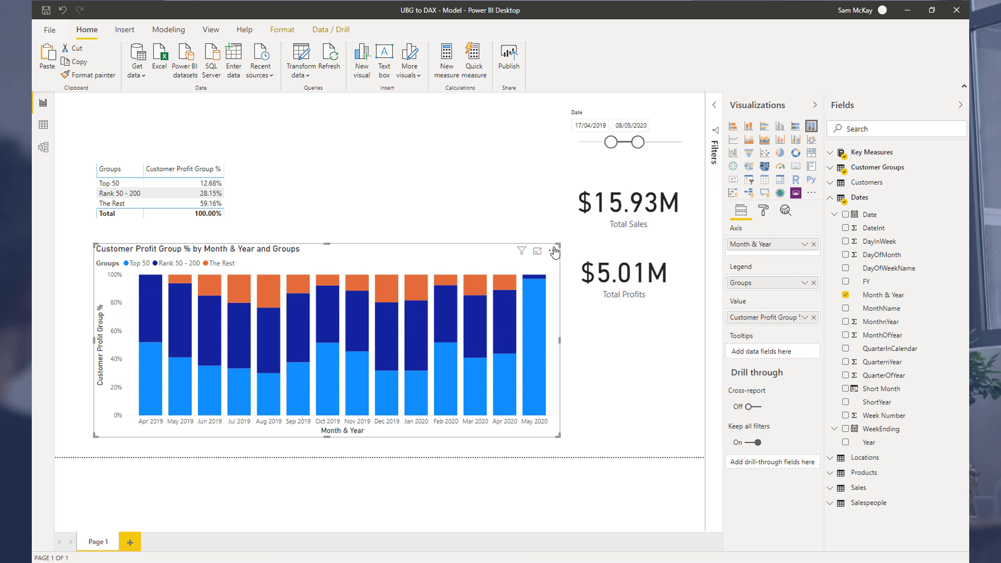
pyautogui.moveTo(556, 247); pyautogui.dragTo(436, 239)
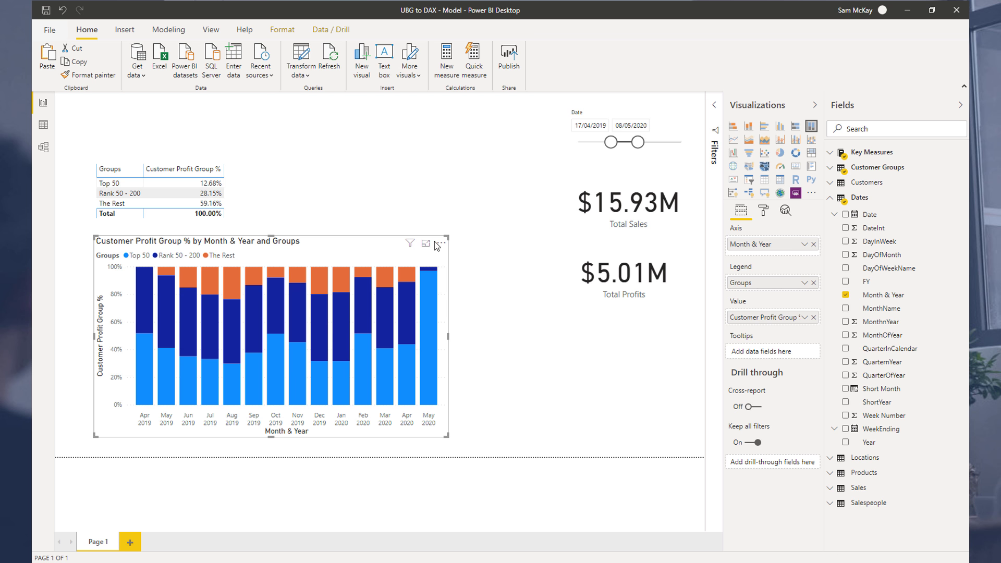
pyautogui.moveTo(370, 245); pyautogui.dragTo(487, 163)
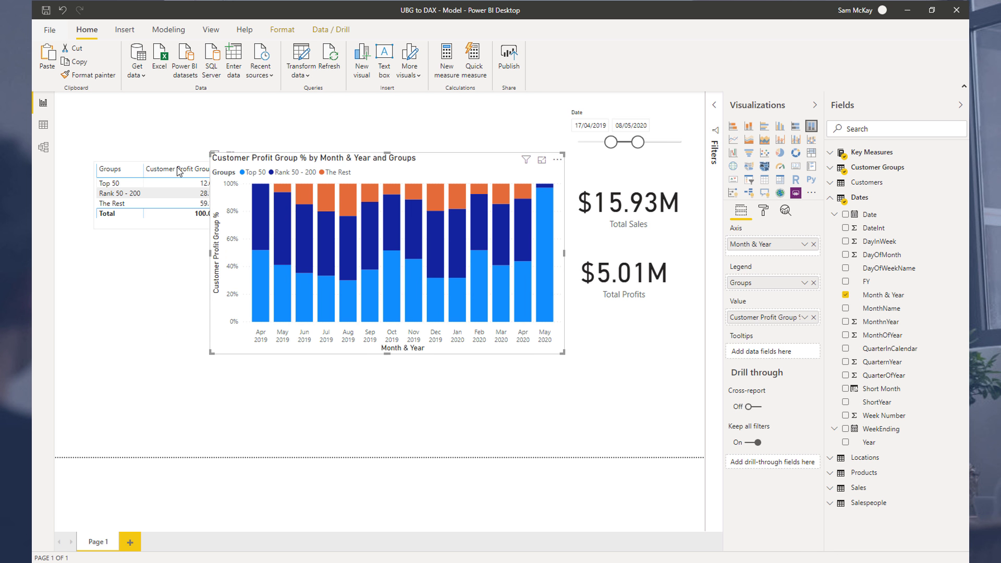
pyautogui.moveTo(179, 171); pyautogui.dragTo(161, 388)
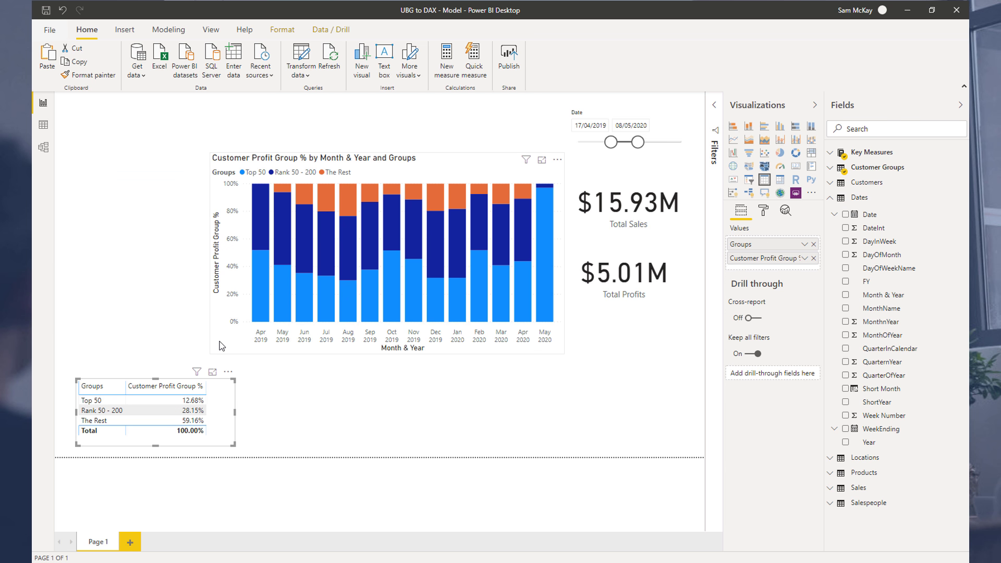
# Widen the column chart towards the page's left edge so it starts in line with the Groups table below
pyautogui.click(222, 346)
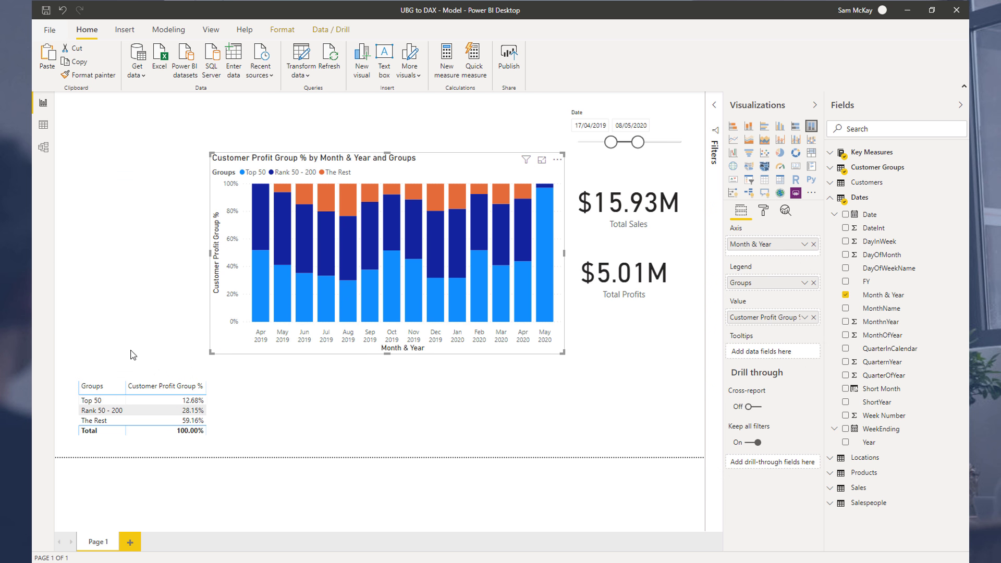
pyautogui.moveTo(131, 355); pyautogui.dragTo(85, 356)
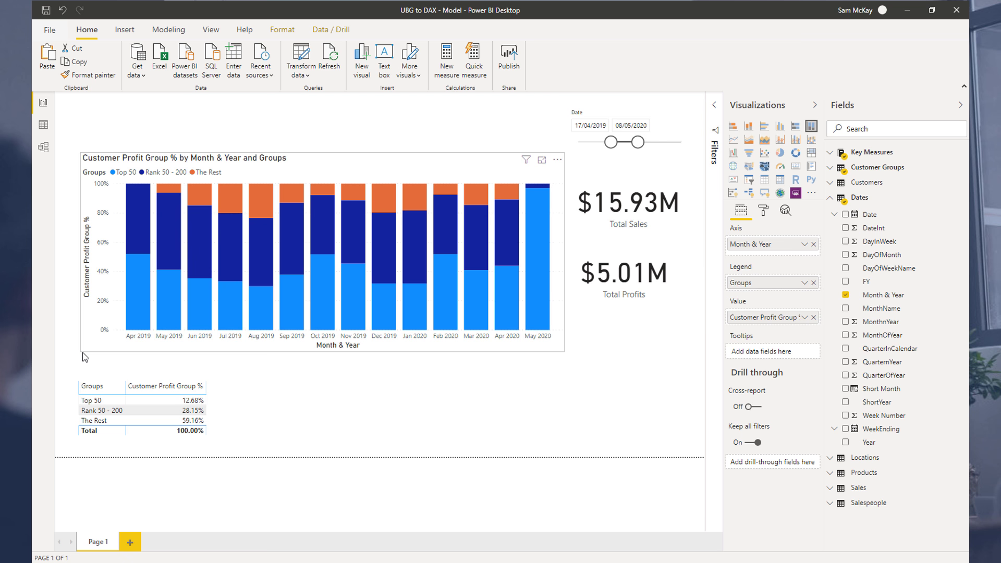
pyautogui.click(118, 355)
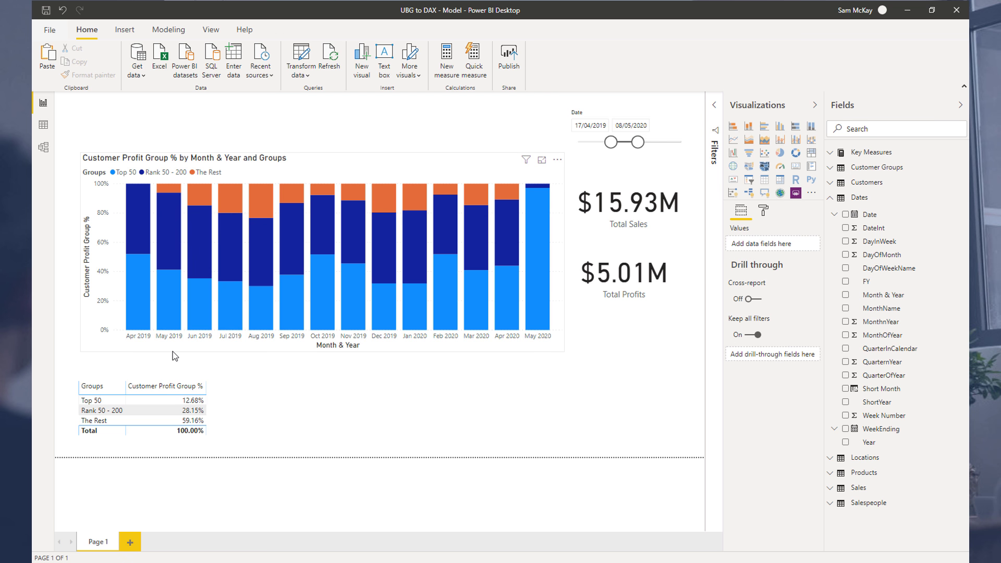
# Delete the Groups table visual from the page and shift the Total Profits card slightly to the right
pyautogui.click(214, 392)
pyautogui.press('Delete')
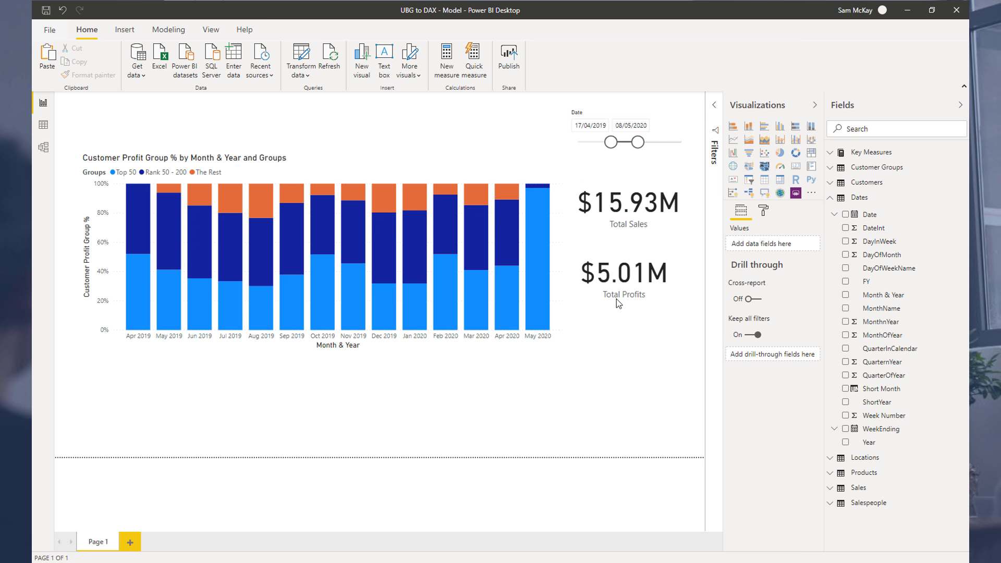
pyautogui.moveTo(613, 261); pyautogui.dragTo(625, 263)
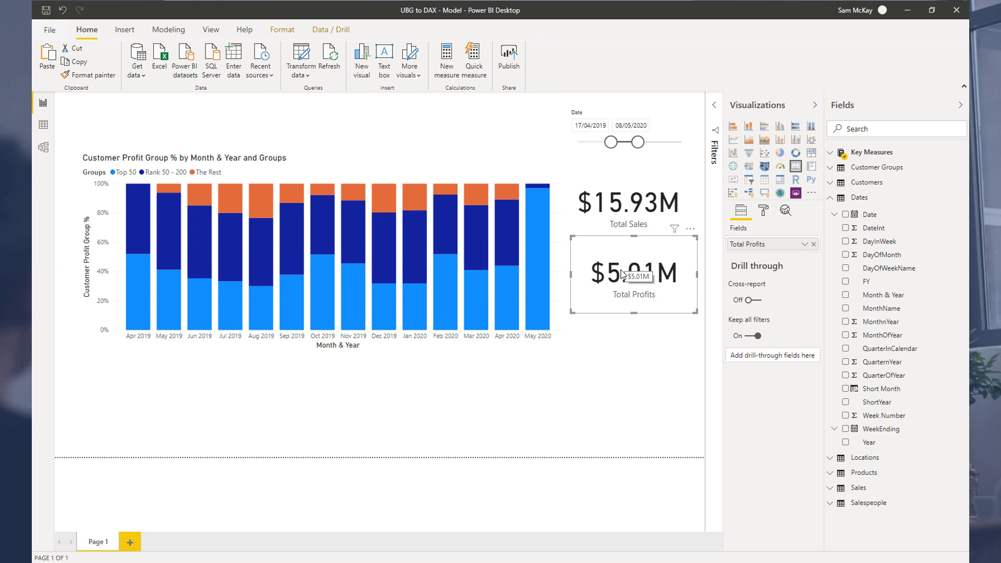